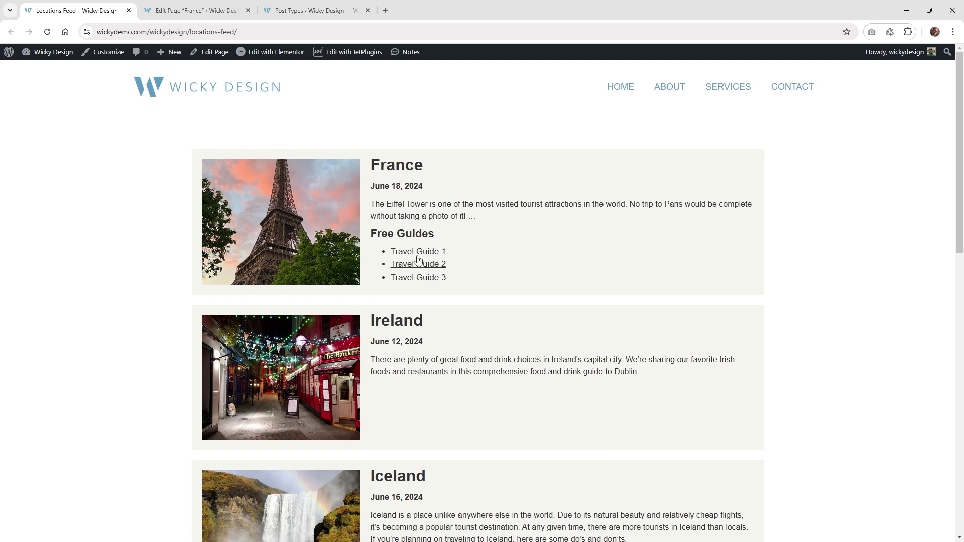
- Look over the locations feed, switch to the France page editor, and collapse its open travel guide items
scroll(421, 246, "down", 1)
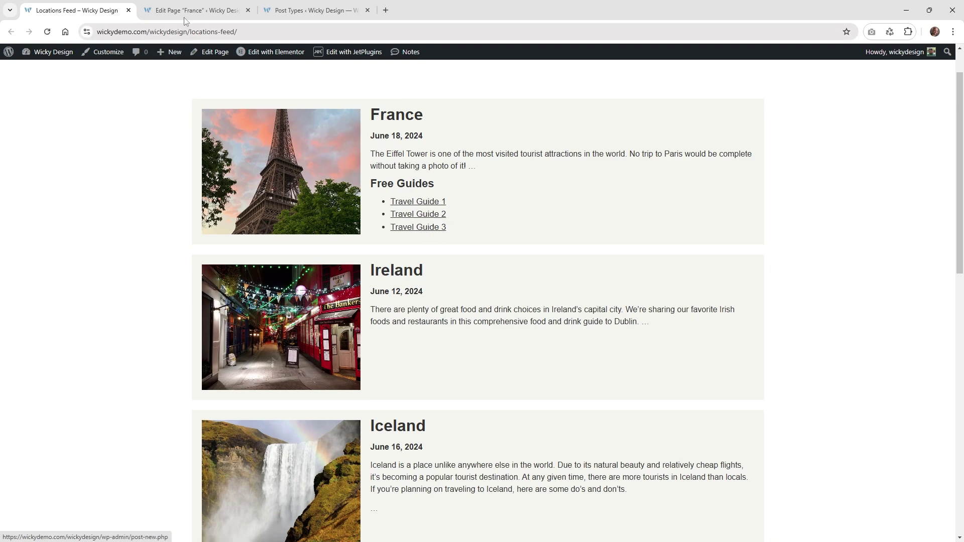
left_click(199, 4)
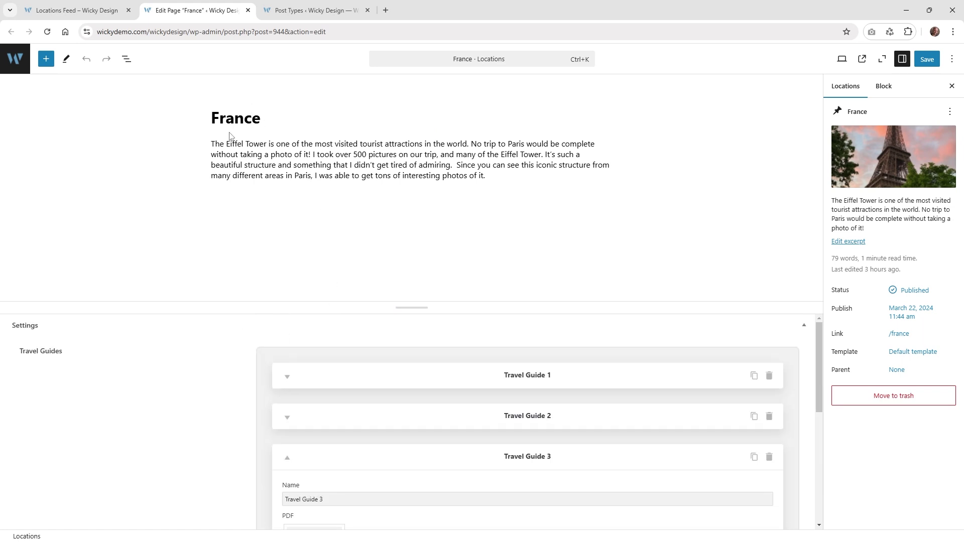
left_click(318, 154)
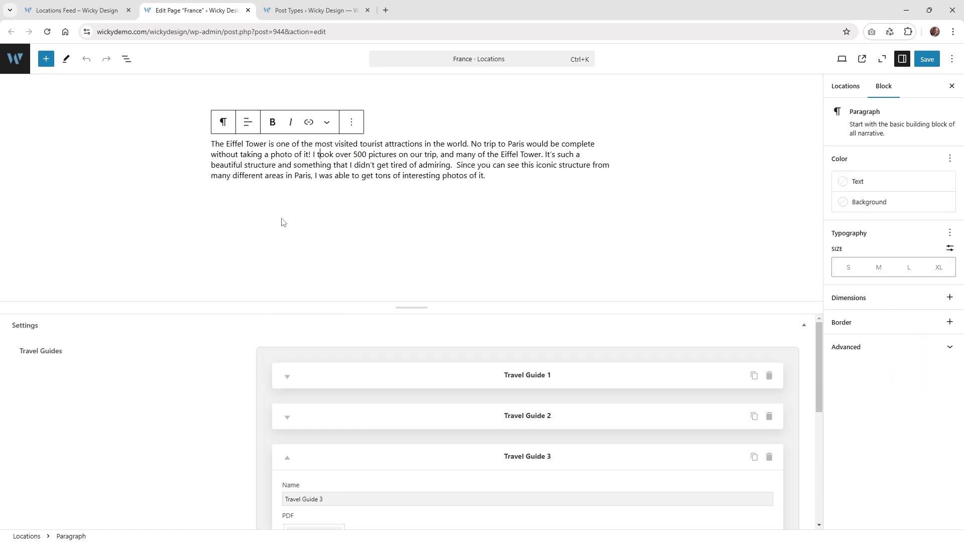
left_click(287, 458)
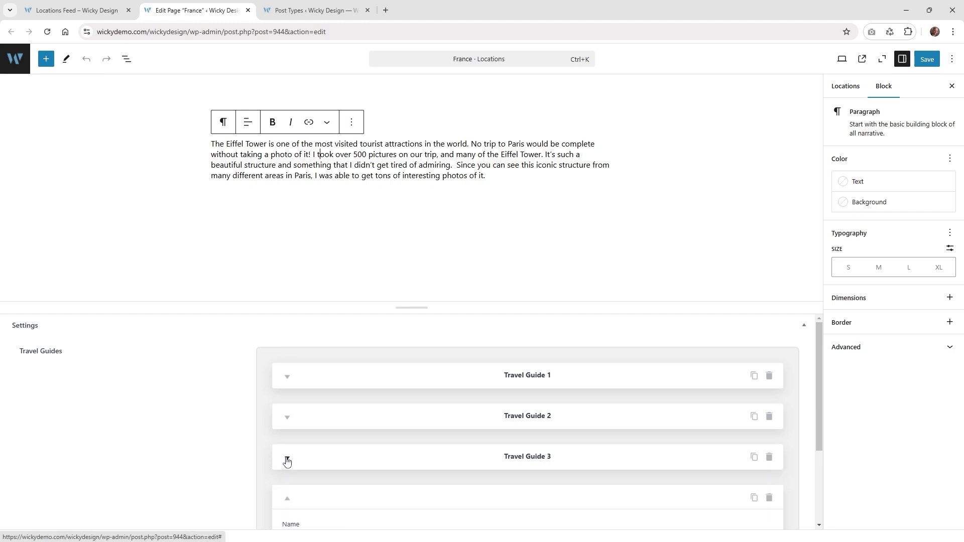
left_click(288, 498)
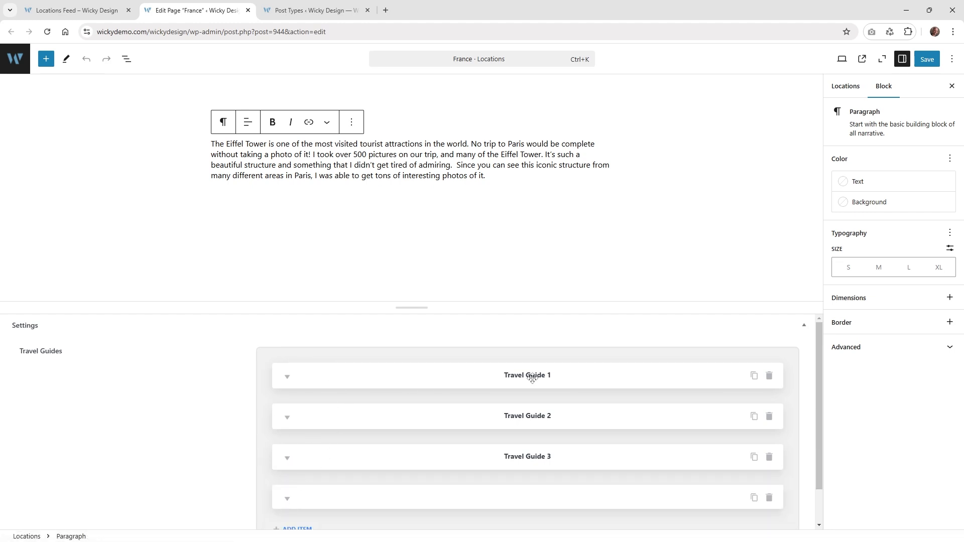
- Expand Travel Guide 1 and Travel Guide 2 on the France page to examine their name and PDF fields
left_click(287, 377)
scroll(324, 399, "down", 1)
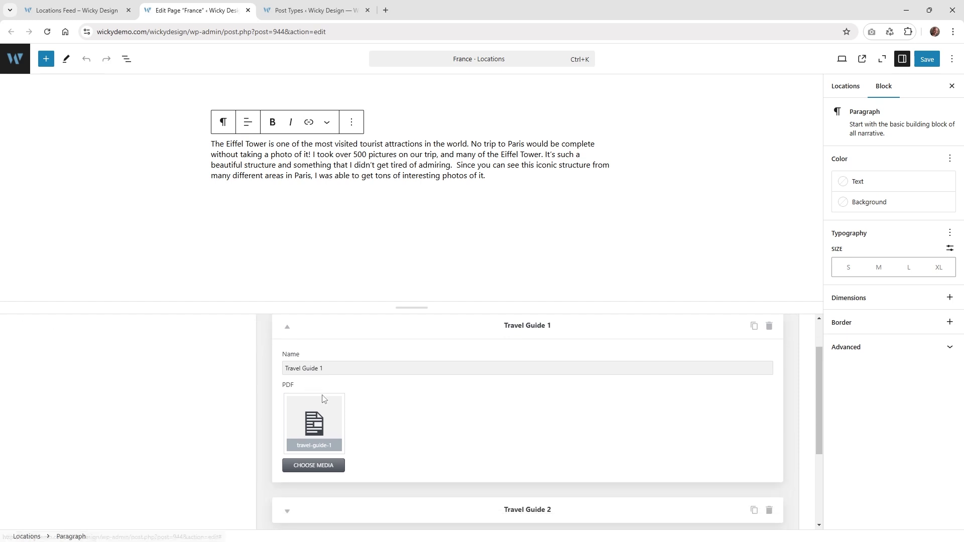
scroll(323, 399, "down", 1)
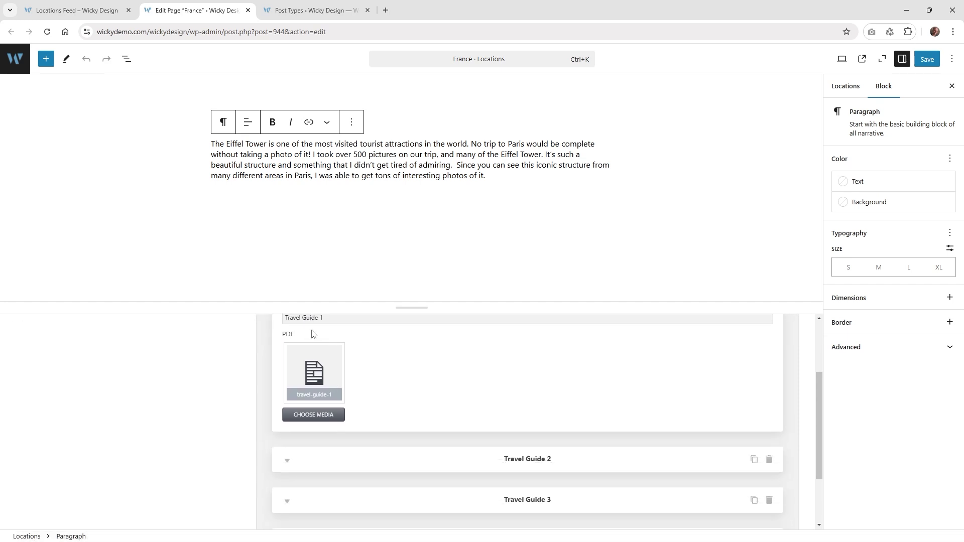
left_click(287, 462)
scroll(442, 448, "down", 2)
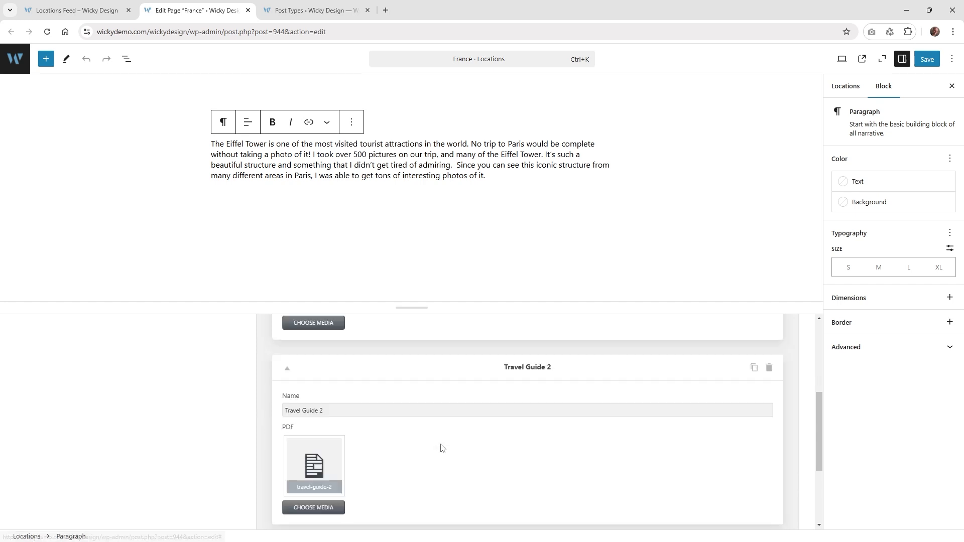
scroll(442, 448, "down", 1)
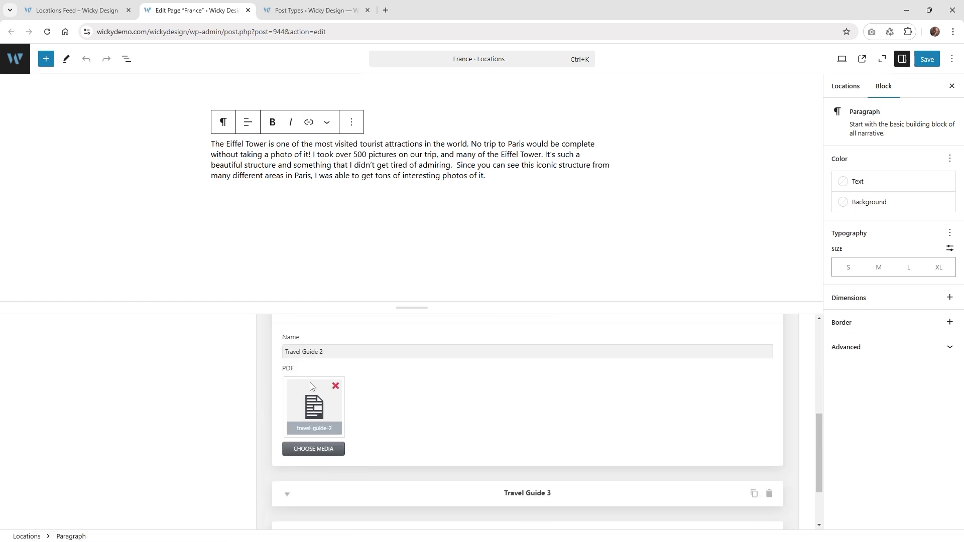
left_click(113, 4)
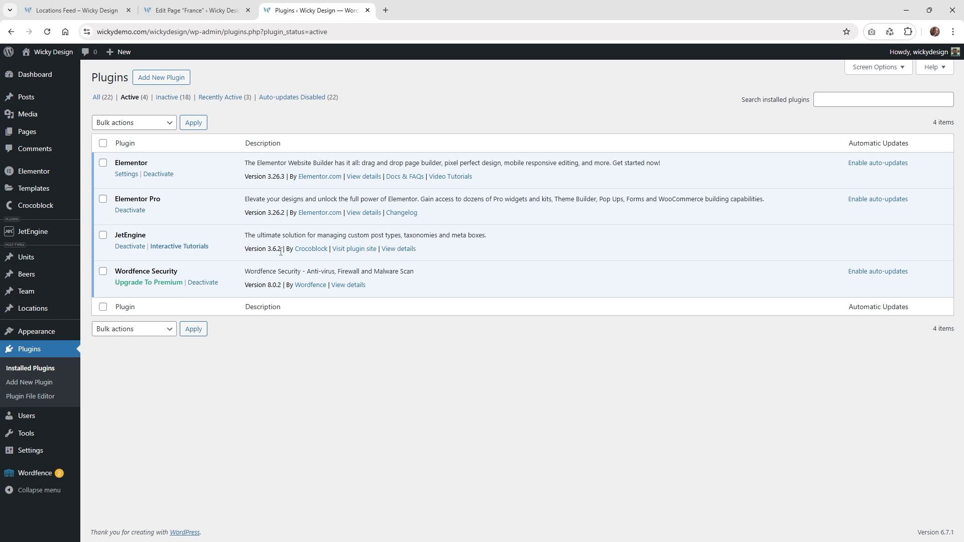
- Check the JetEngine entry in the active plugins and view the list of Locations posts
left_click_drag(281, 253, 262, 247)
left_click(263, 254)
mouse_move(56, 315)
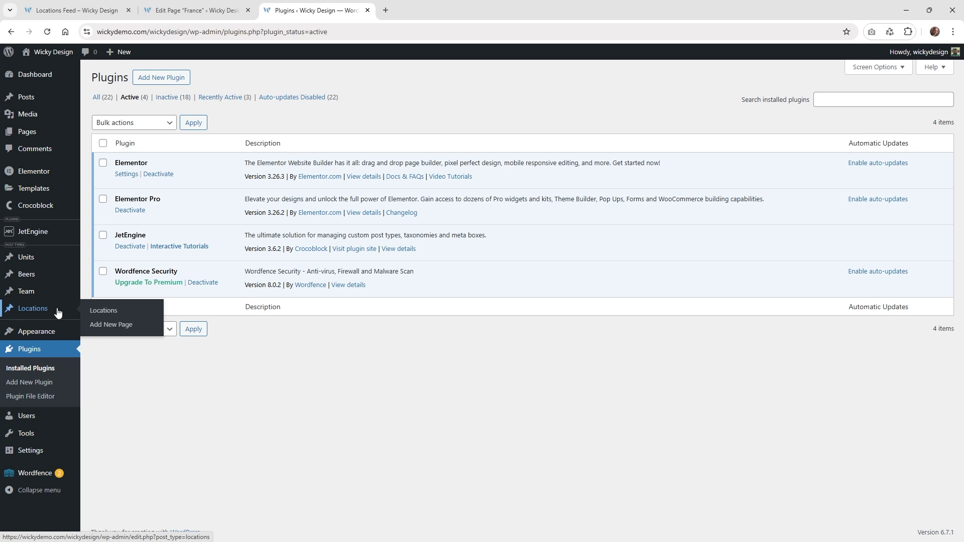
left_click(58, 312)
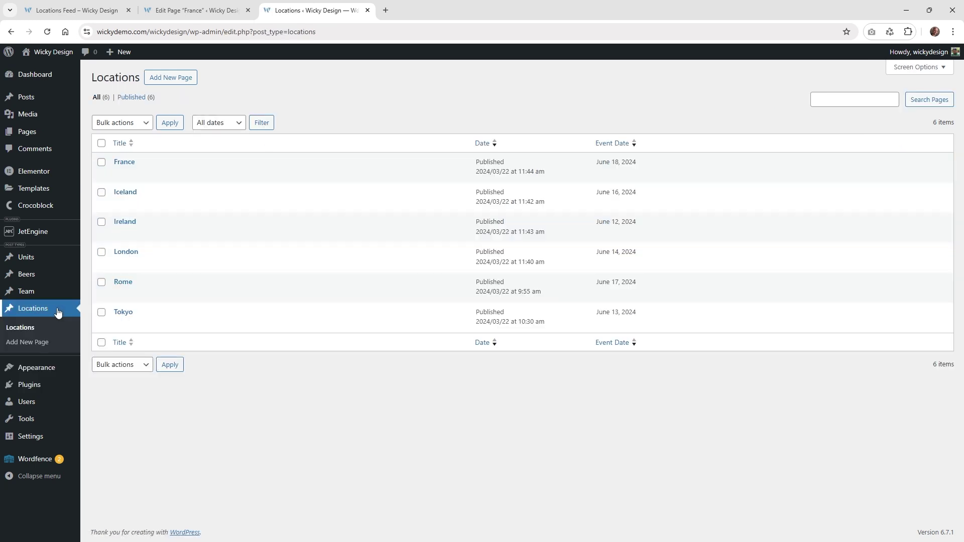
left_click(130, 165)
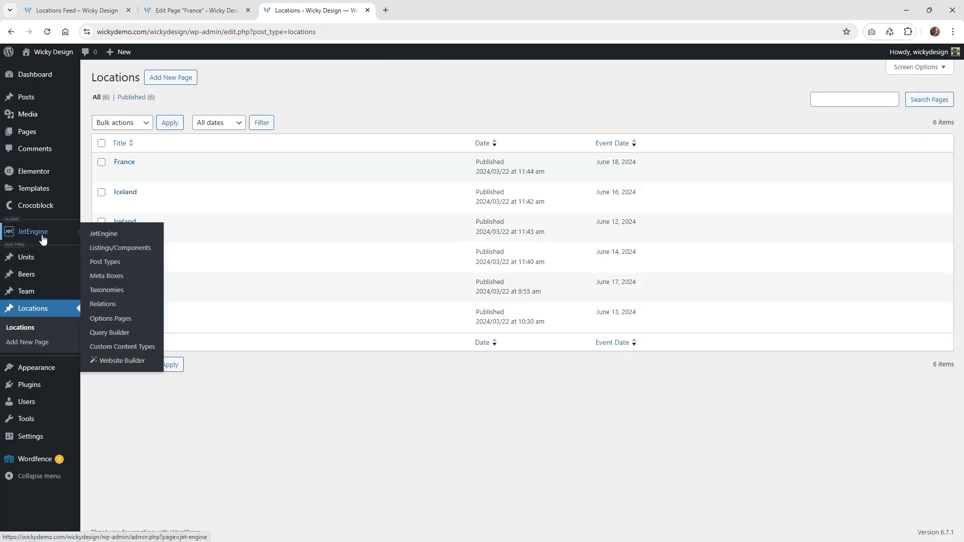
- Open the Locations post type in JetEngine and review its post type name and slug
left_click(106, 262)
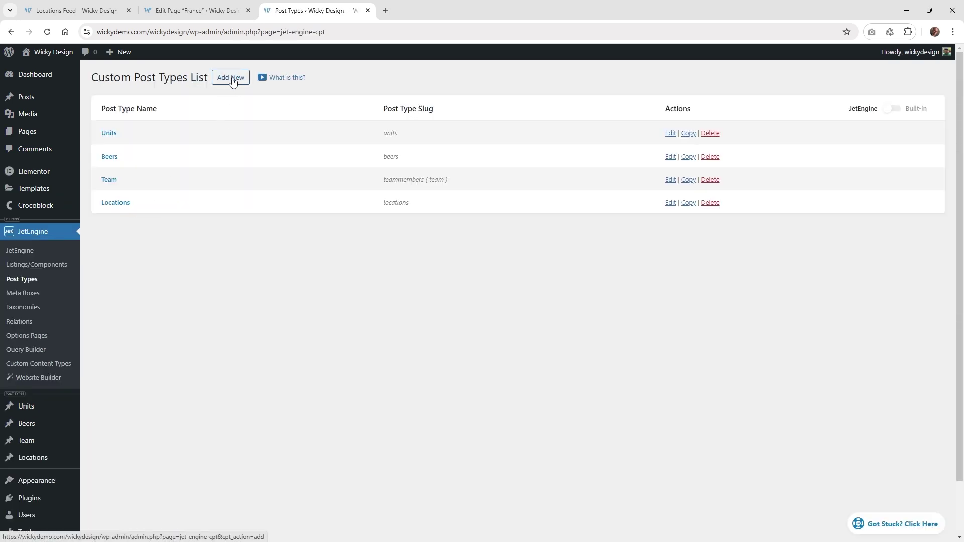
left_click(112, 207)
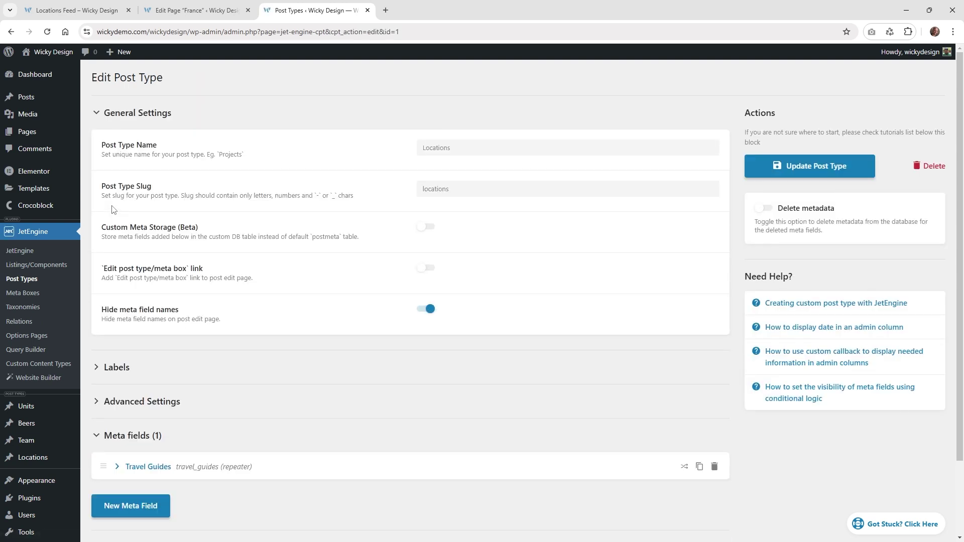
left_click(449, 146)
double_click(448, 148)
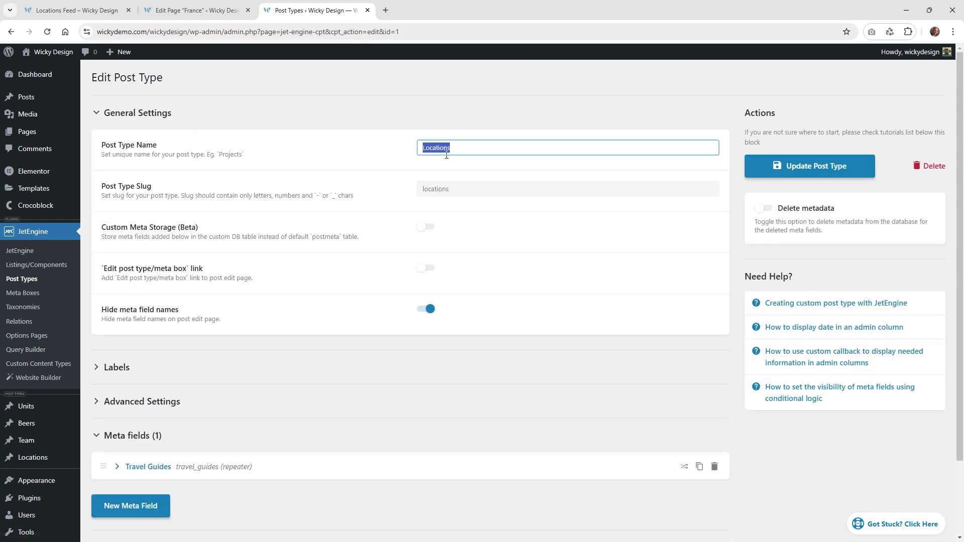
left_click(424, 189)
double_click(420, 188)
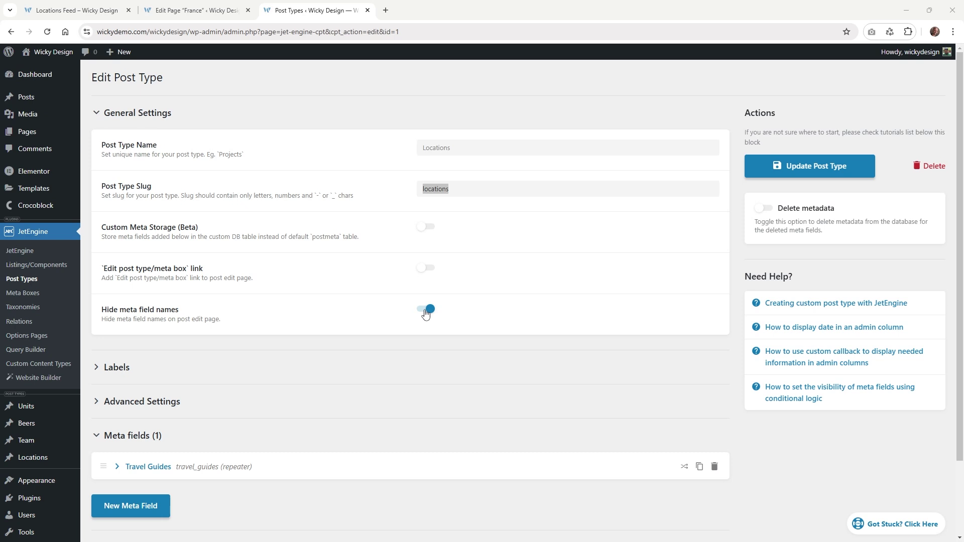
- Expand the Travel Guides meta field of the Locations post type and examine its label and Name/ID
scroll(257, 269, "down", 2)
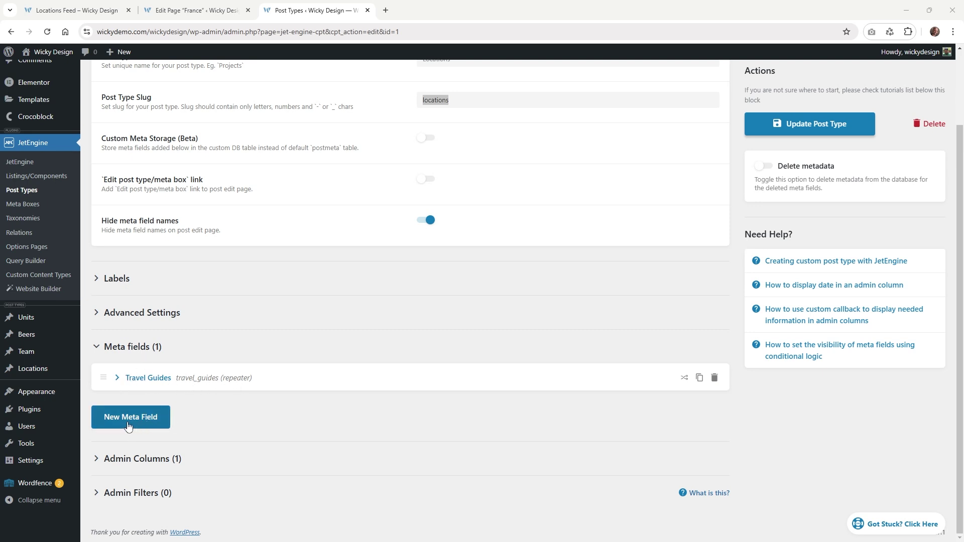
left_click(117, 378)
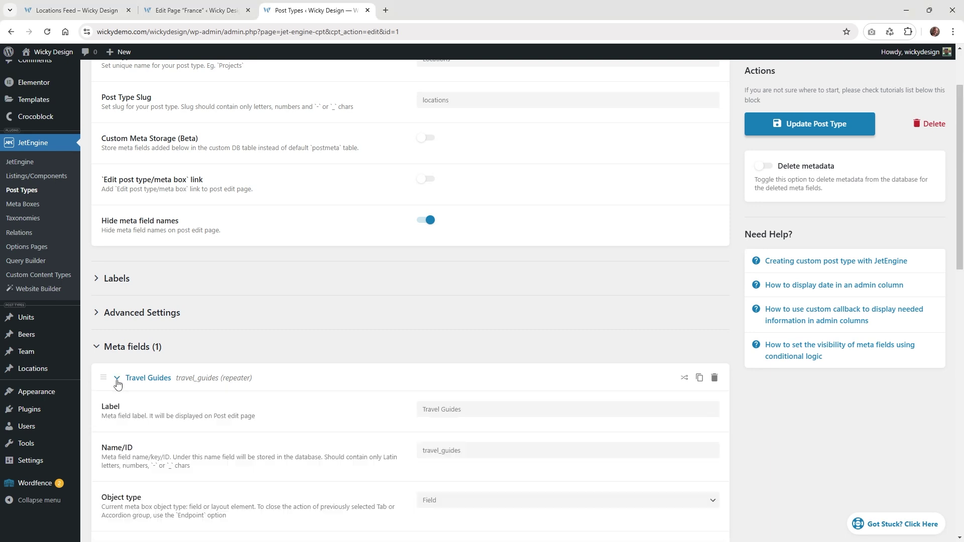
scroll(215, 387, "down", 2)
scroll(215, 387, "down", 3)
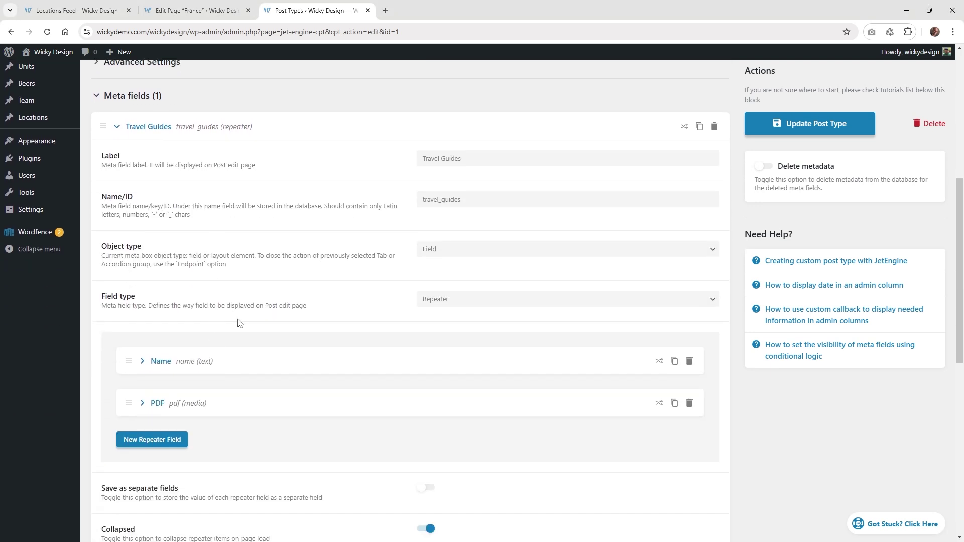
left_click_drag(472, 159, 412, 162)
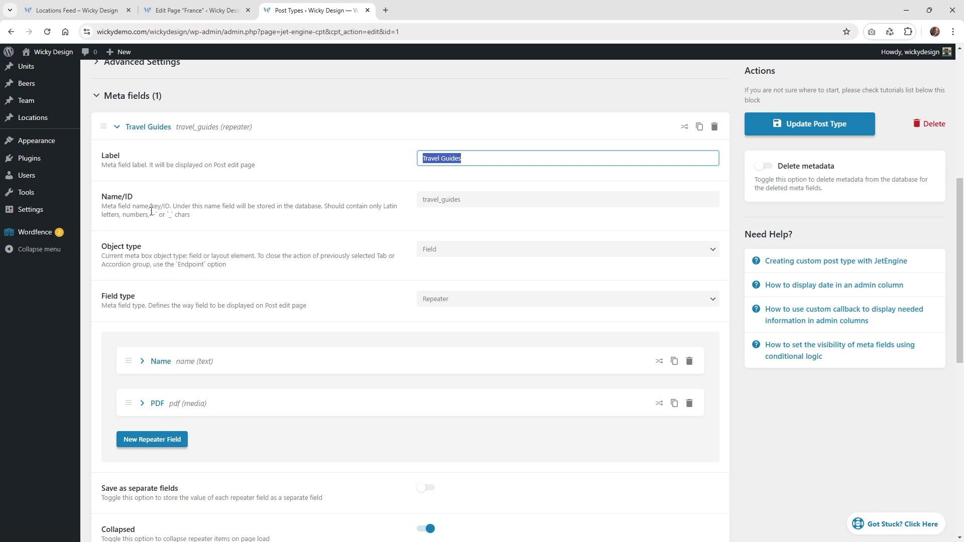
left_click(455, 200)
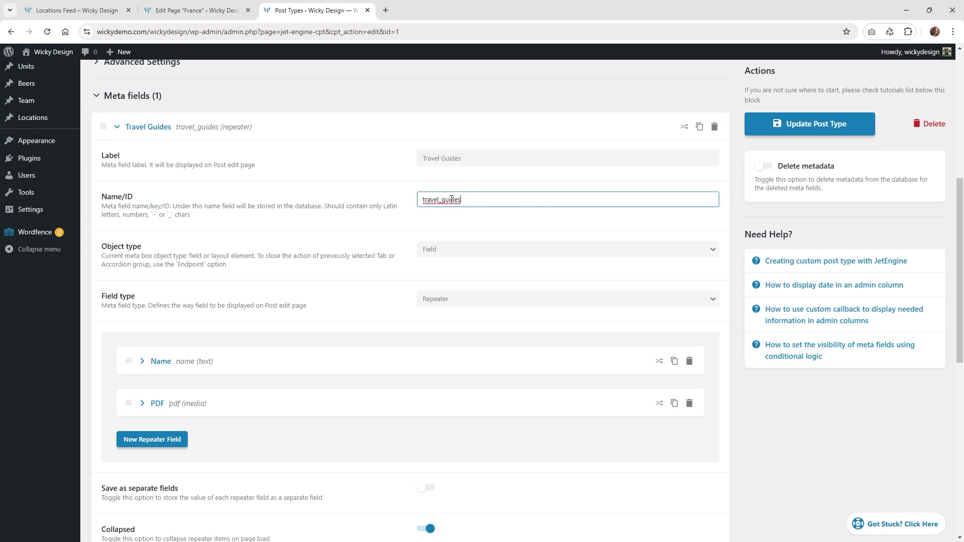
left_click_drag(463, 199, 408, 201)
left_click(445, 204)
left_click_drag(461, 201, 418, 201)
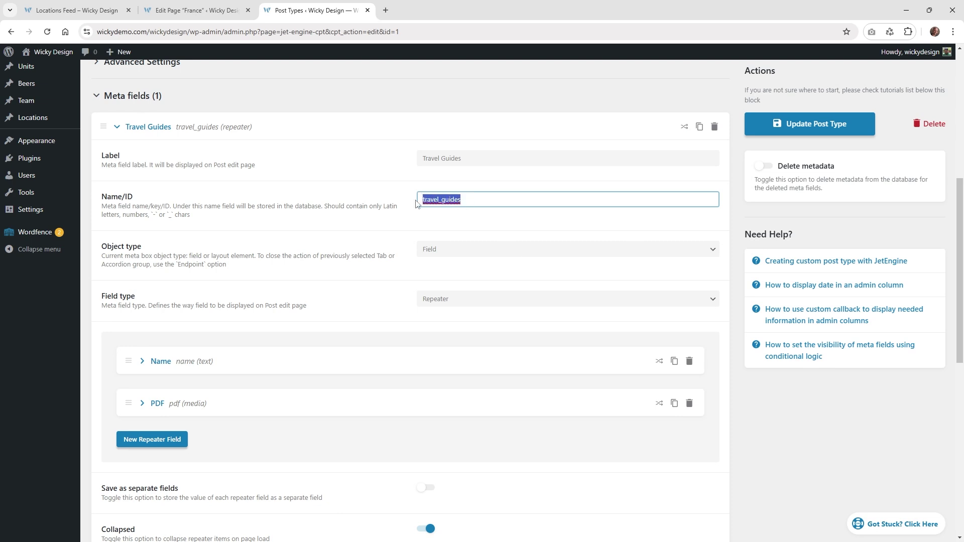
- Choose Field as the Travel Guides object type and review the available field types, including Repeater
left_click(469, 256)
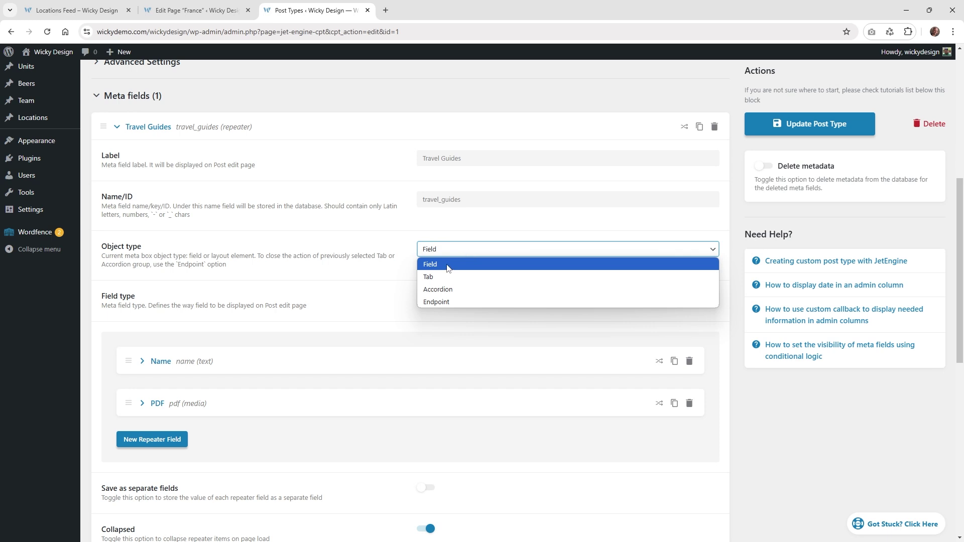
left_click(450, 265)
left_click(463, 302)
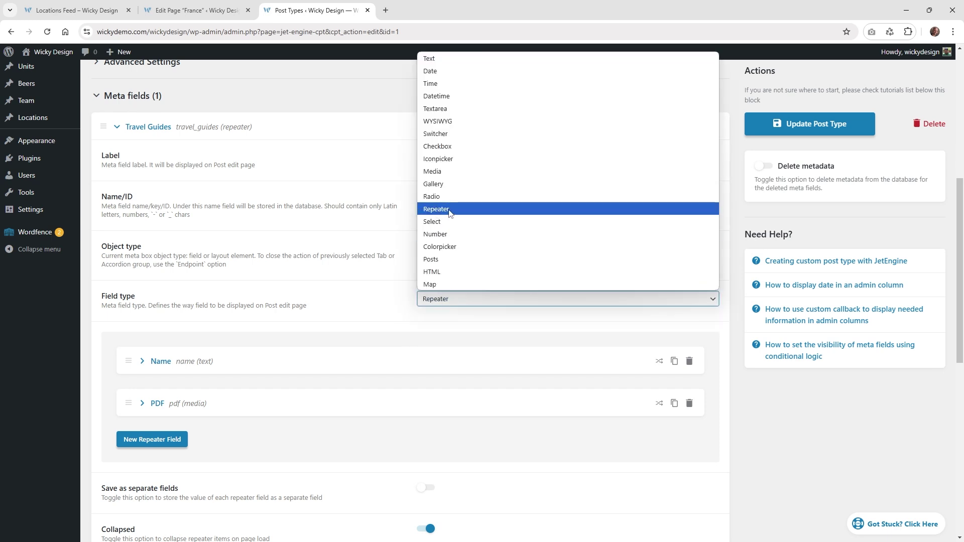
left_click(347, 309)
scroll(181, 371, "down", 1)
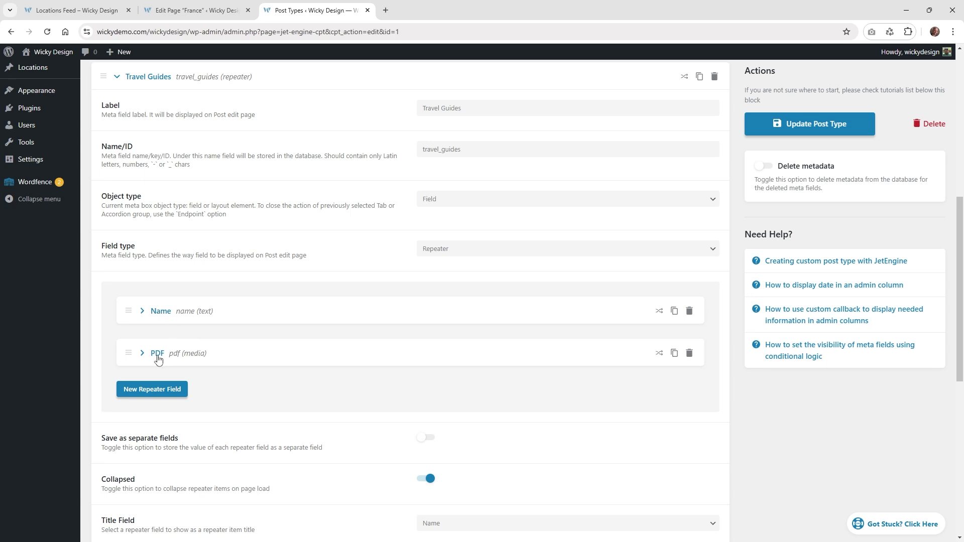
- Expand the Name subfield of the Travel Guides repeater and examine its label and name
left_click(161, 311)
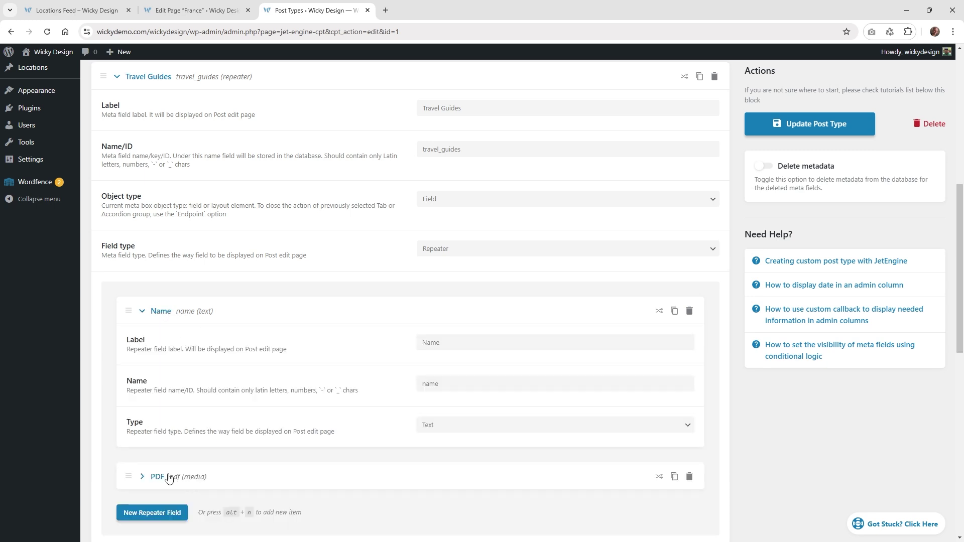
left_click(431, 342)
left_click_drag(471, 345, 407, 350)
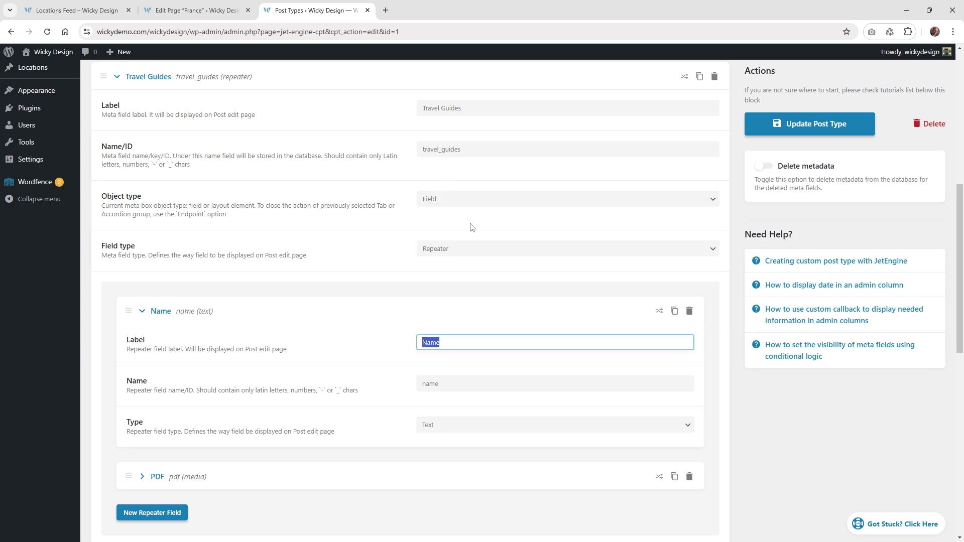
left_click_drag(445, 343, 414, 351)
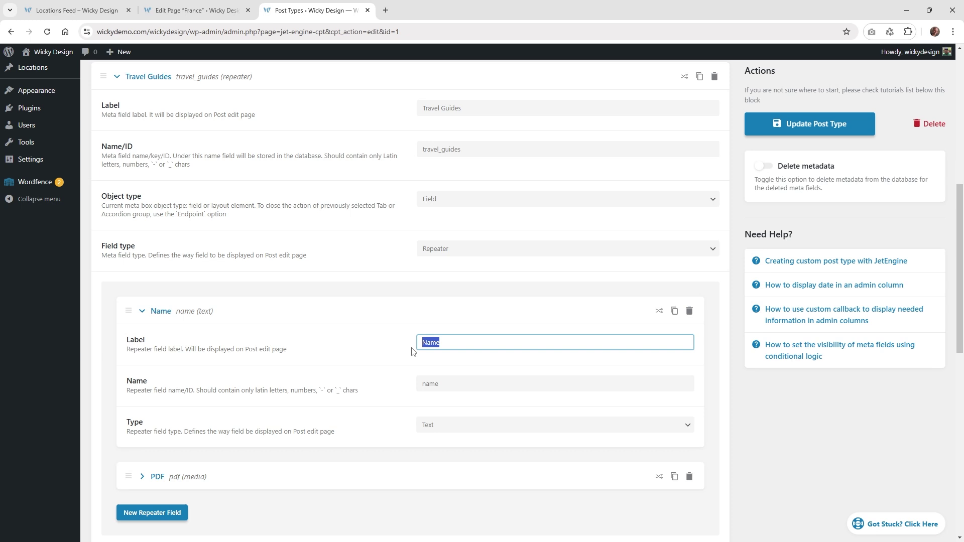
left_click(424, 386)
left_click_drag(438, 385, 416, 390)
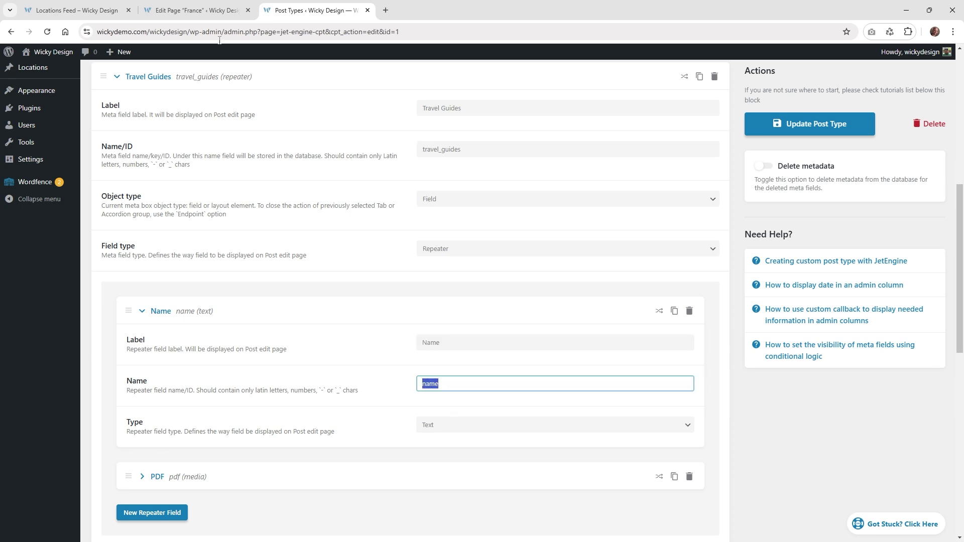
- Compare the Name subfield with the guide links in the locations feed and review its type options
left_click(118, 10)
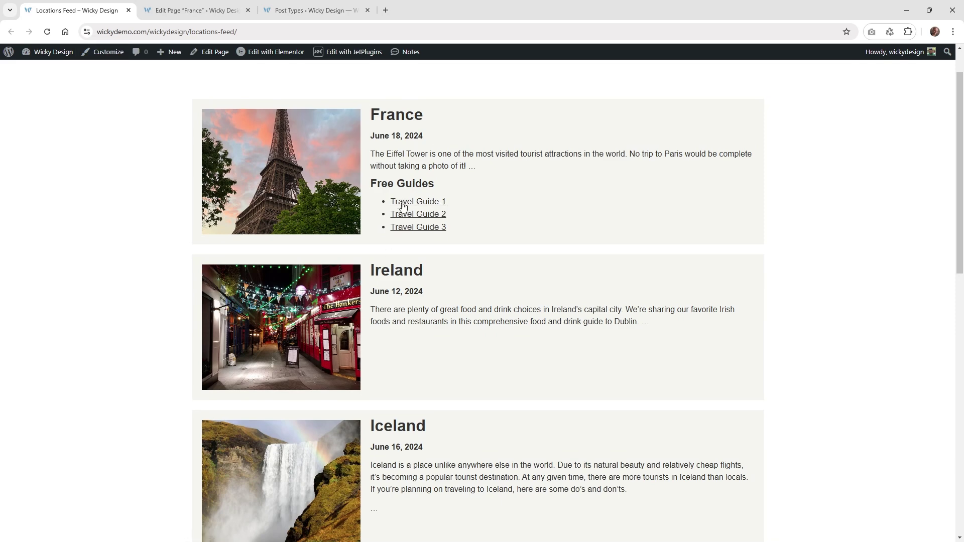
left_click(316, 10)
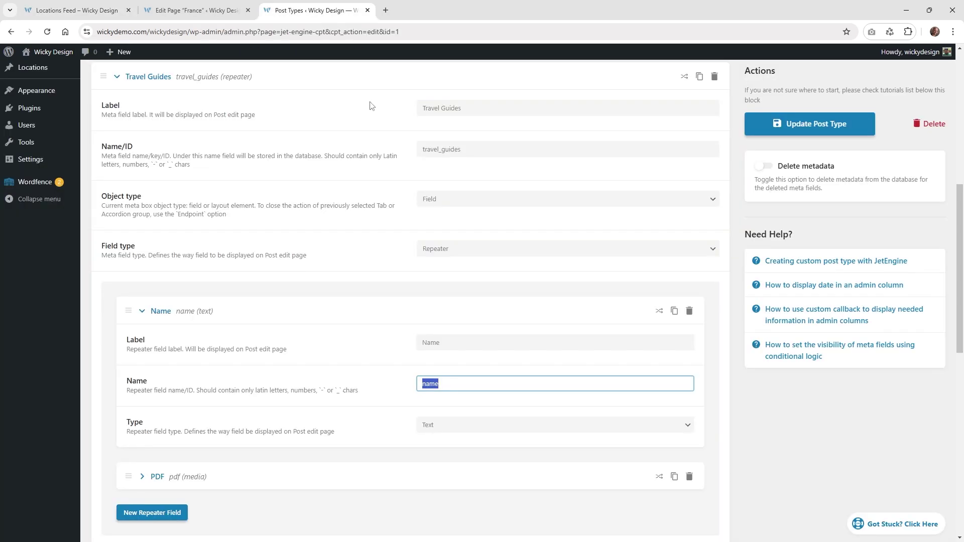
left_click(445, 381)
left_click_drag(456, 390, 411, 387)
left_click(456, 427)
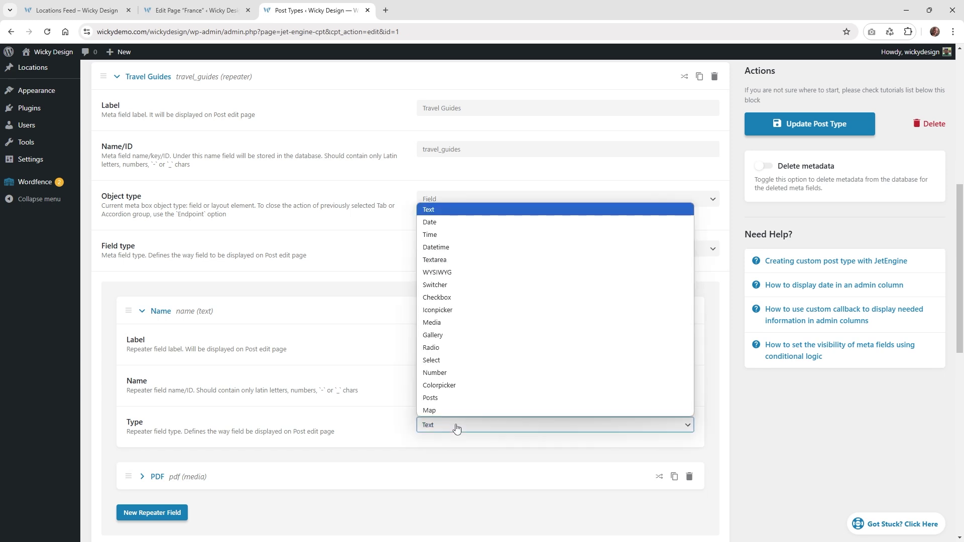
left_click(459, 428)
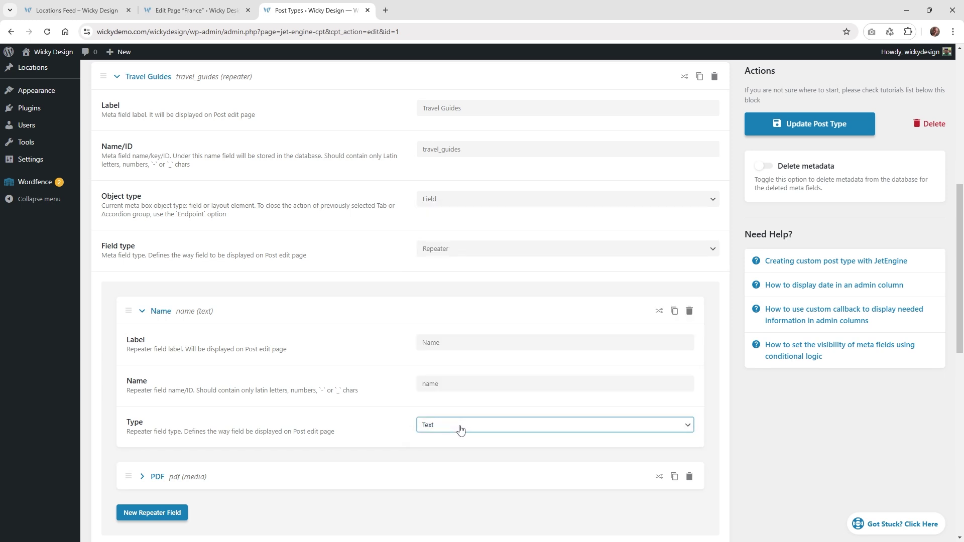
- Expand the PDF subfield of the Travel Guides repeater and examine its label and name
left_click(155, 480)
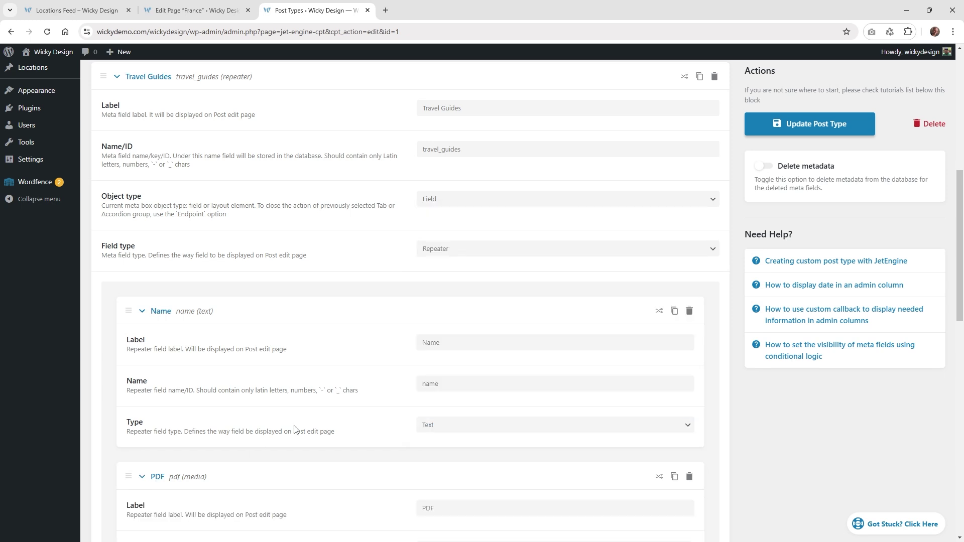
scroll(296, 429, "down", 5)
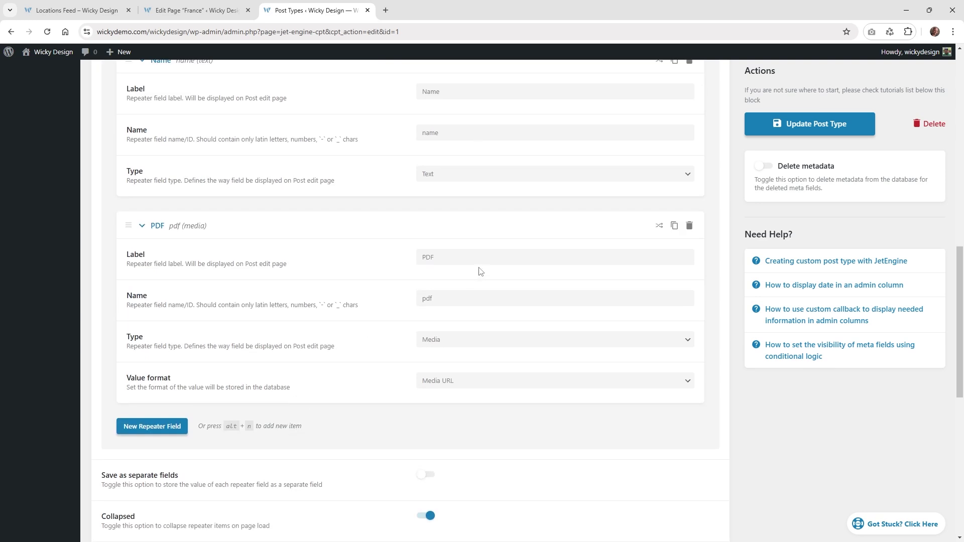
left_click_drag(461, 257, 413, 258)
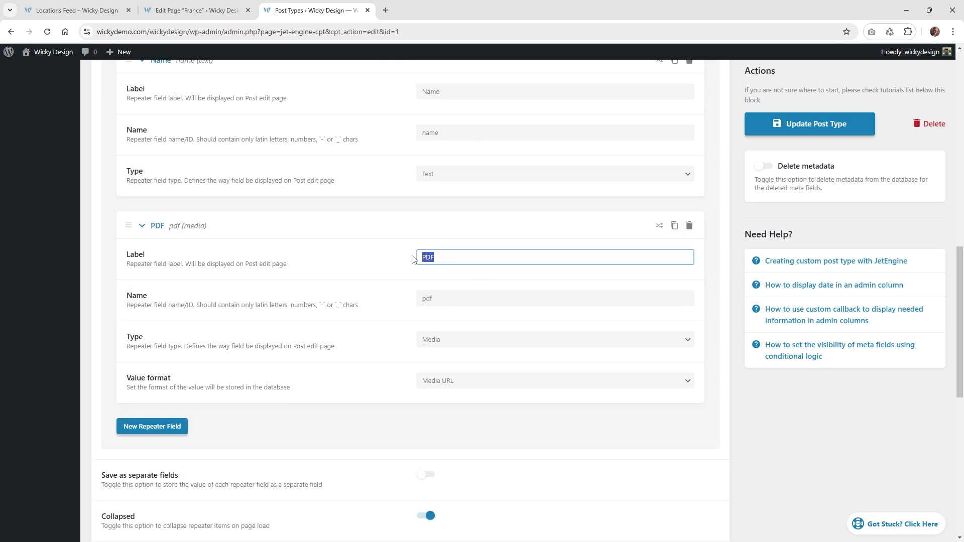
left_click_drag(454, 295, 406, 303)
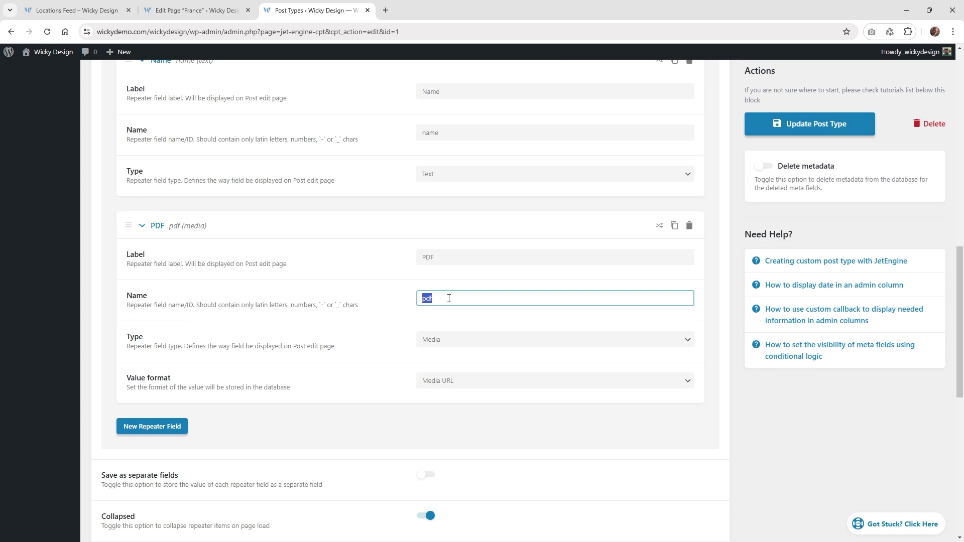
- Choose Media as the PDF subfield's type and Media URL as its value format
left_click(442, 340)
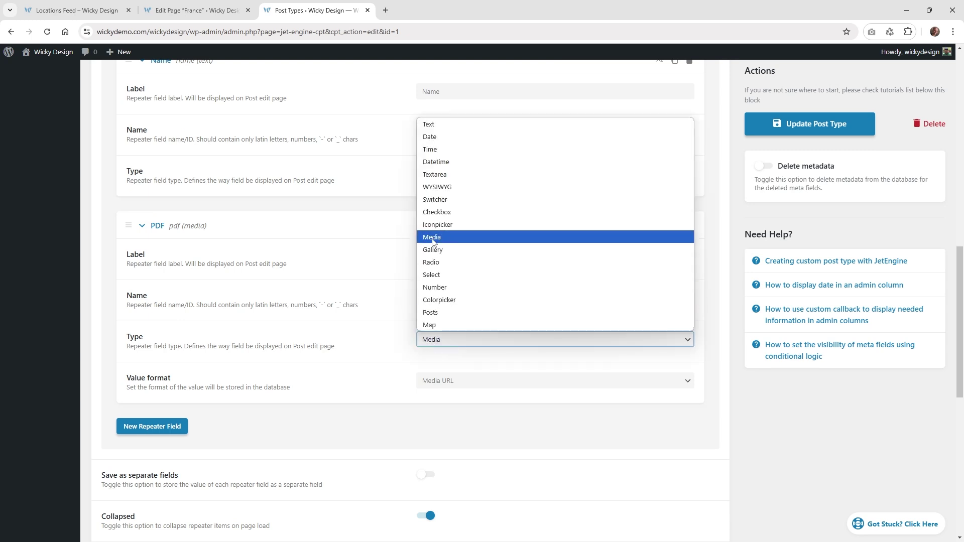
left_click(435, 240)
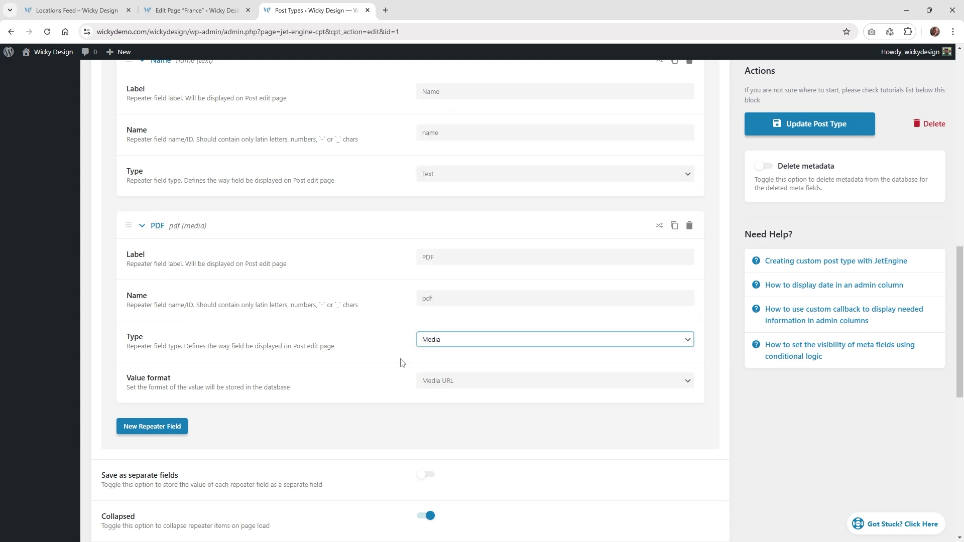
left_click(448, 386)
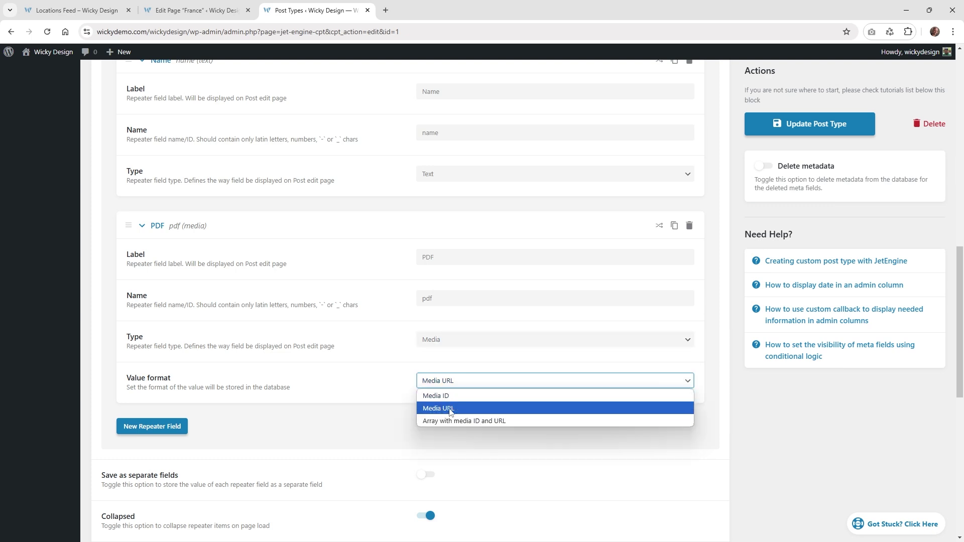
left_click(456, 409)
- Set the Travel Guides repeater's Title Field to Name, checking it against the item titles on the France edit page
scroll(368, 374, "down", 4)
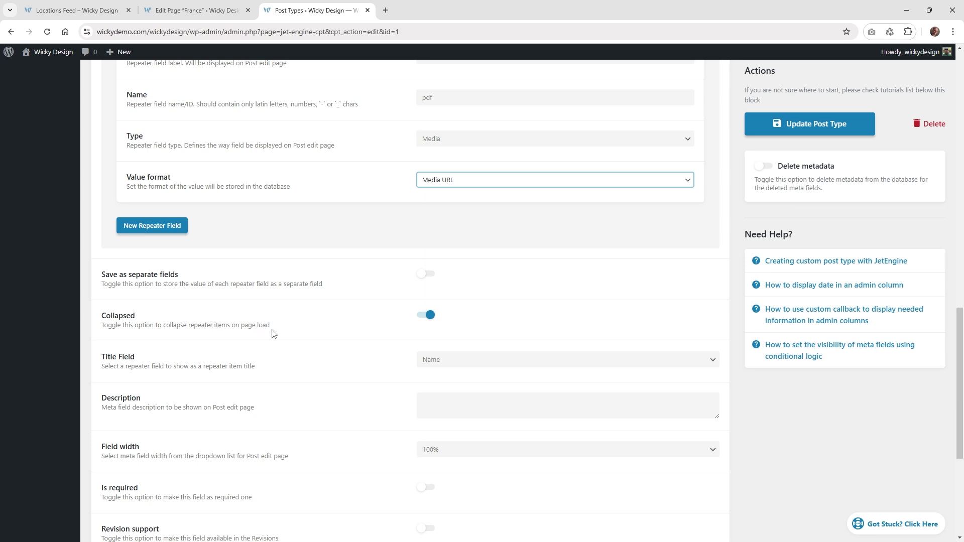
left_click(435, 361)
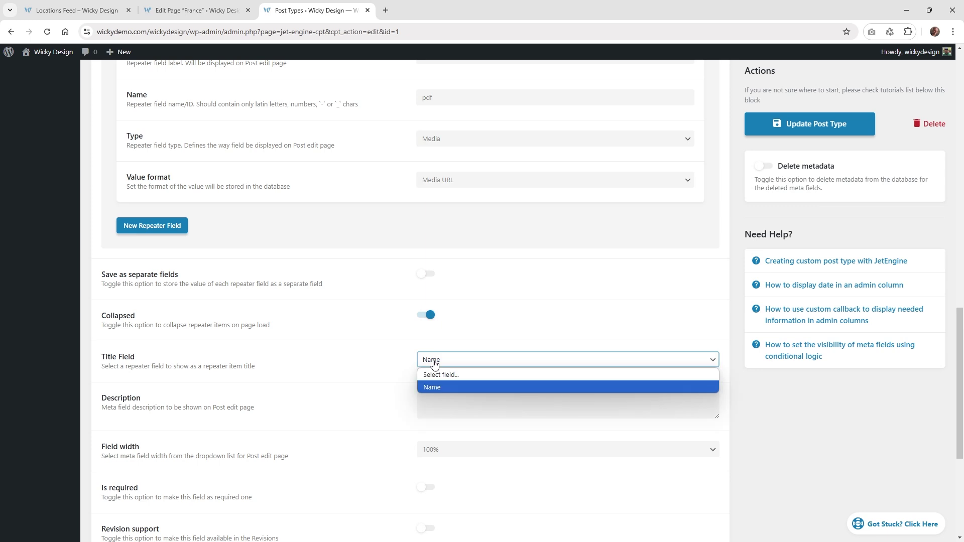
left_click(438, 386)
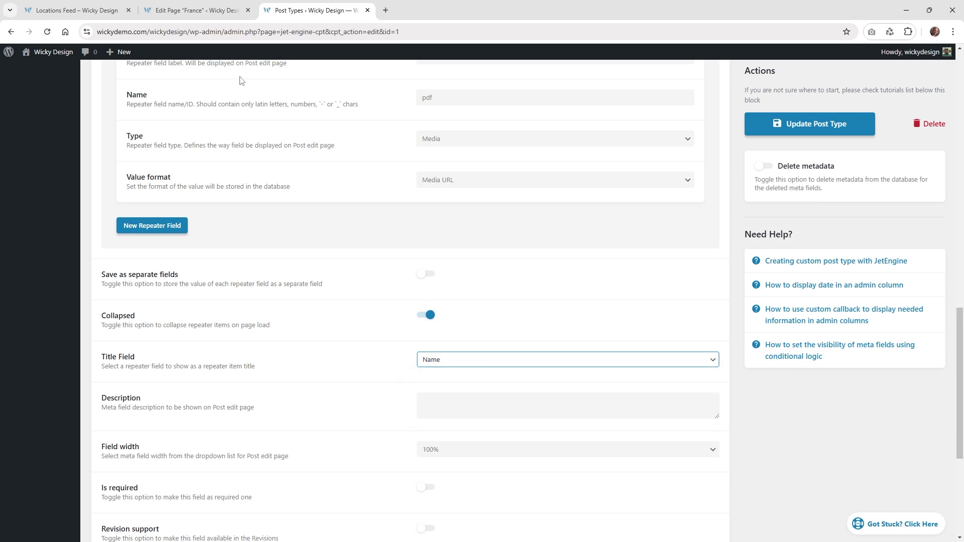
key("ctrl+shift+Tab")
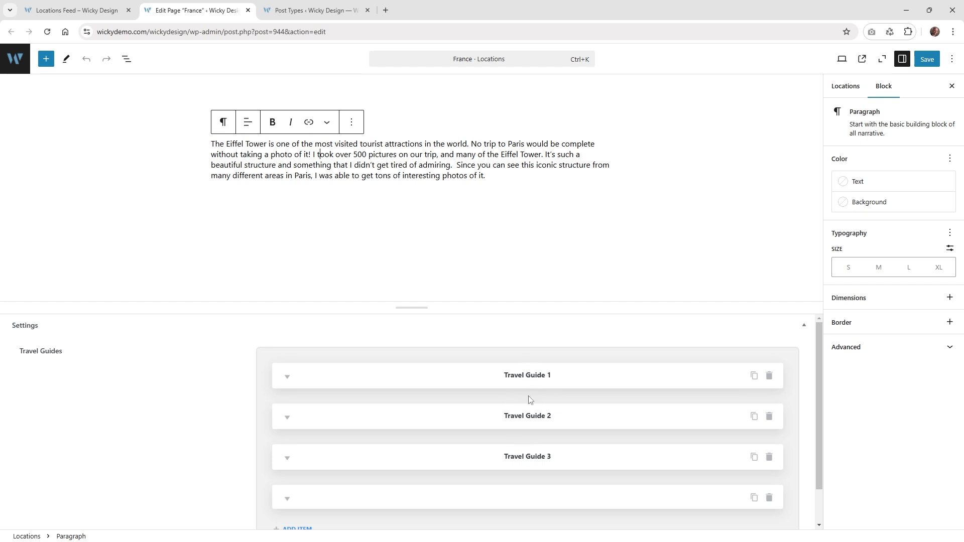
left_click(311, 7)
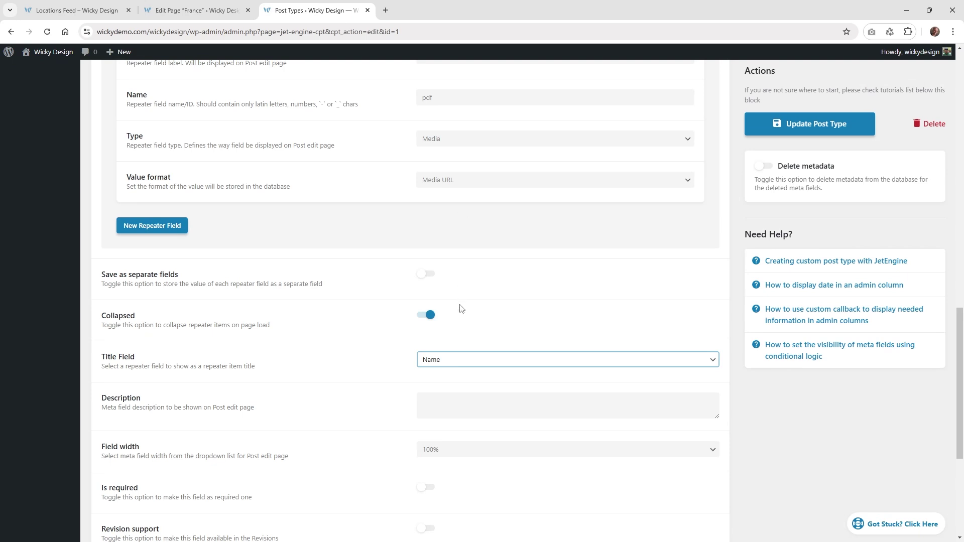
left_click(438, 360)
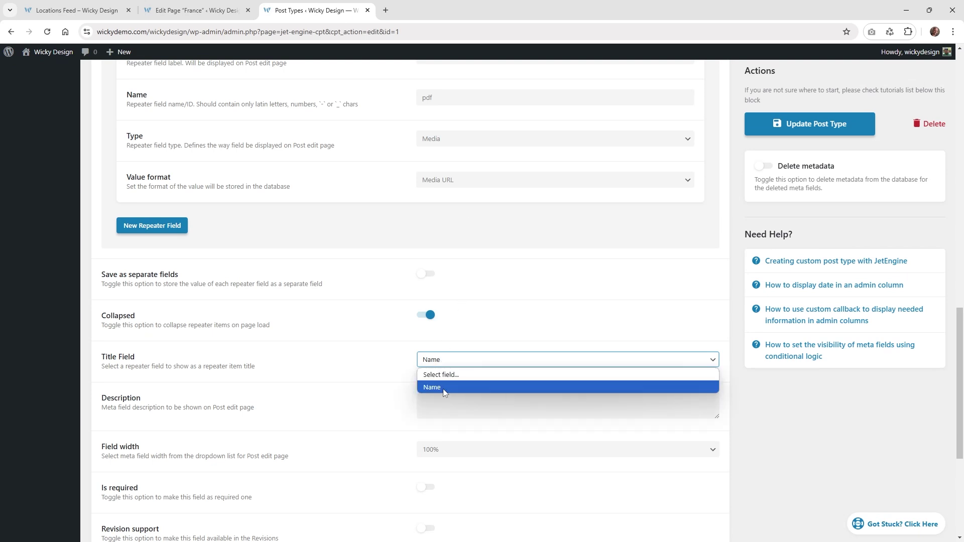
left_click(436, 387)
- Review the repeater's subfields alongside the Title Field choices and look over the available Field width options
scroll(393, 397, "up", 4)
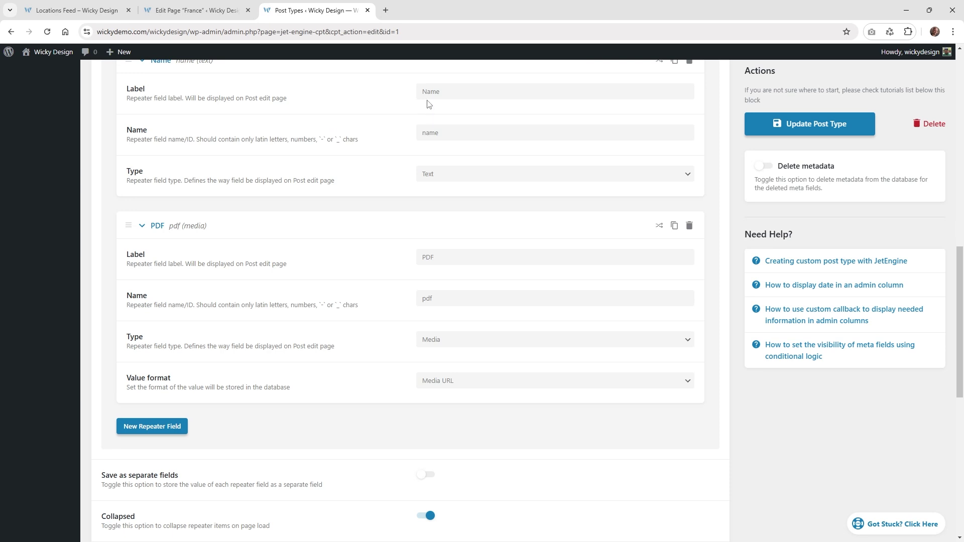
scroll(428, 105, "down", 4)
scroll(409, 288, "up", 3)
scroll(422, 120, "down", 3)
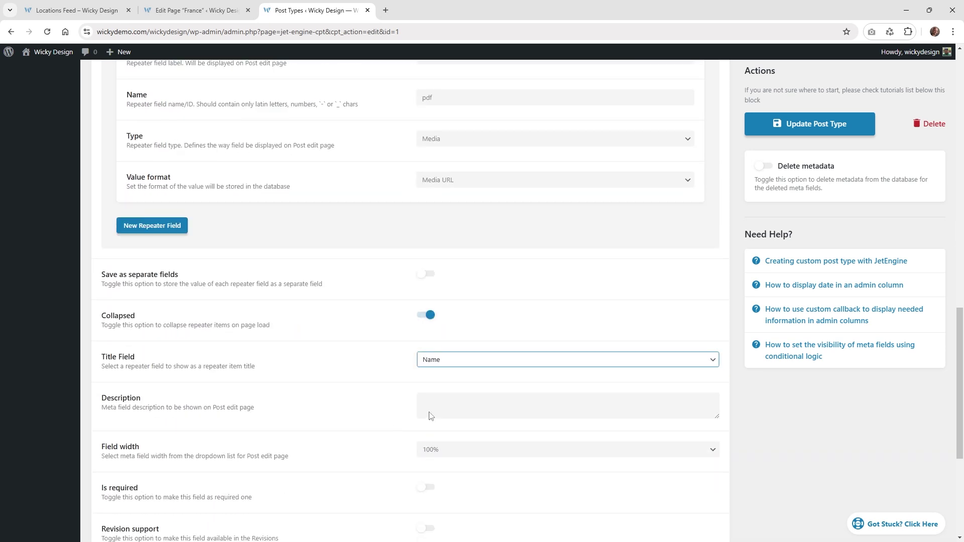
left_click(441, 359)
left_click(363, 408)
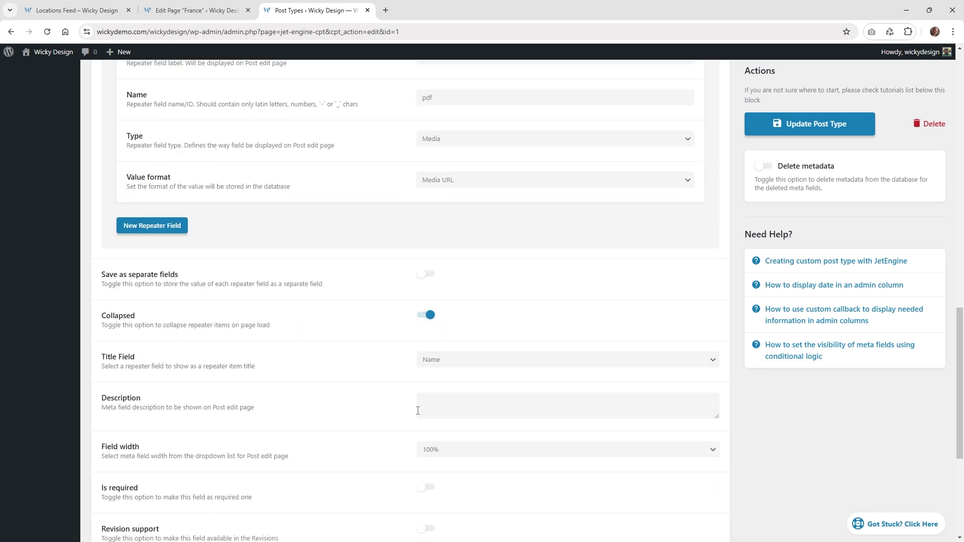
scroll(402, 404, "down", 2)
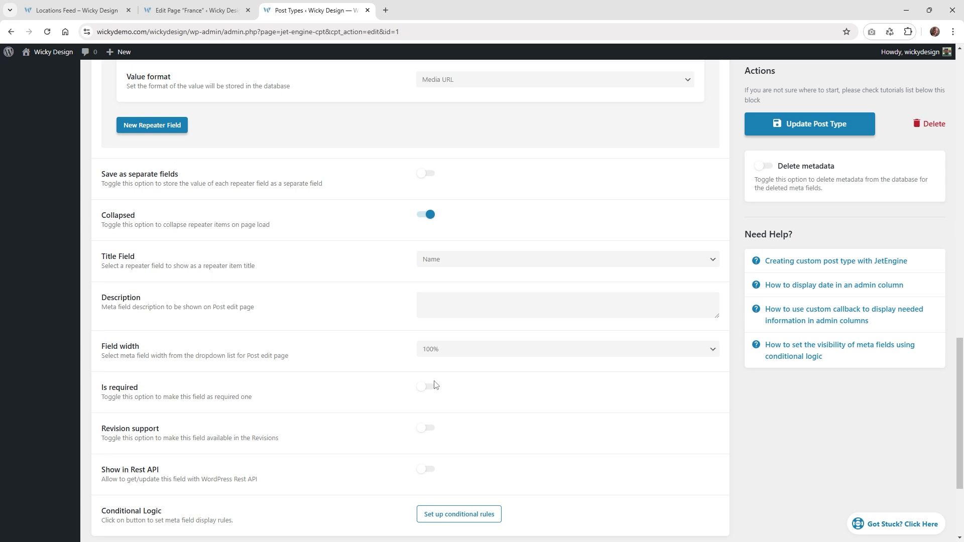
left_click(460, 355)
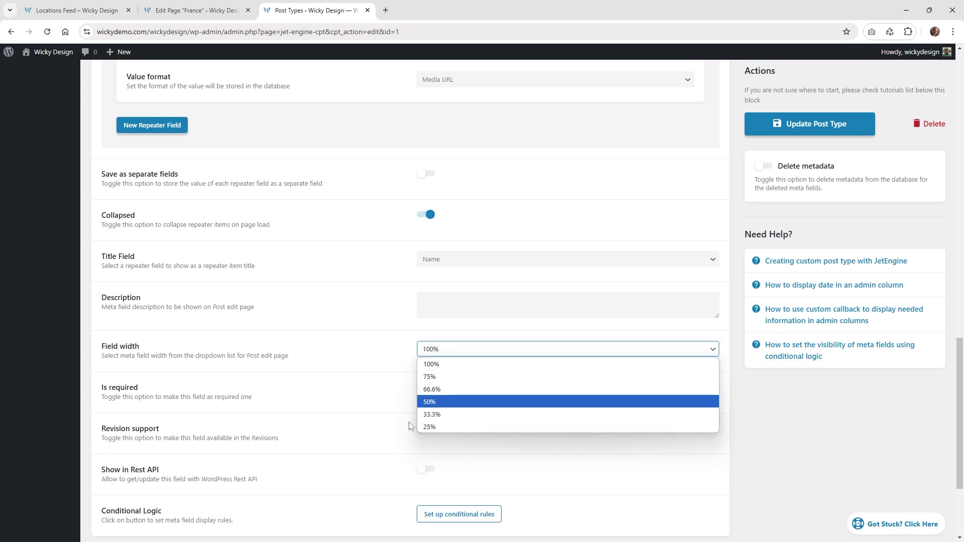
left_click(328, 424)
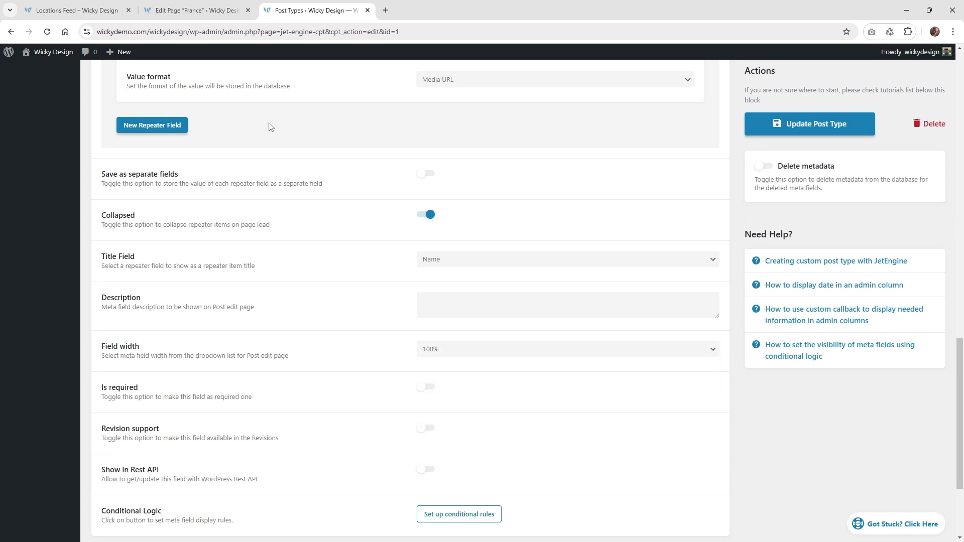
- View the Travel Guides items on the France edit page and return to the Locations post type settings
left_click(223, 7)
scroll(317, 360, "down", 1)
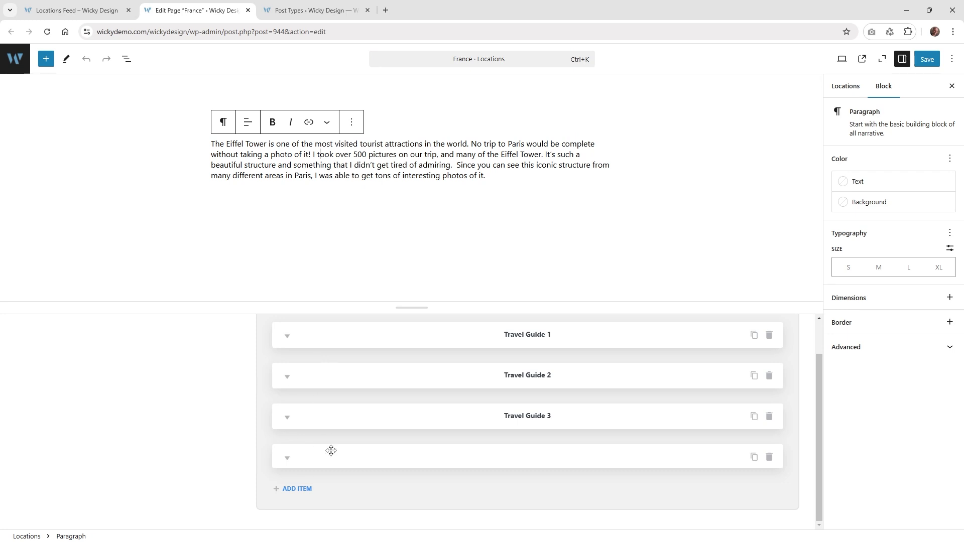
left_click(322, 11)
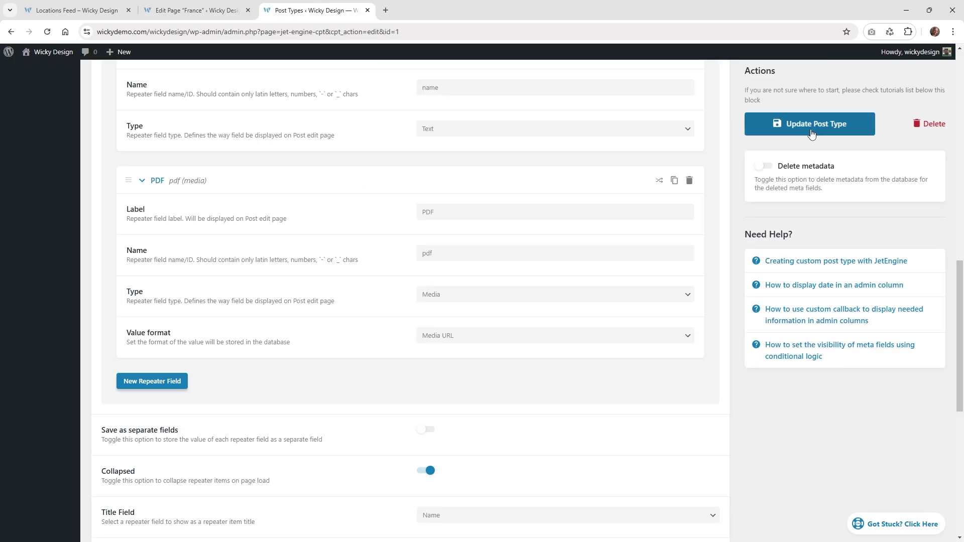
- Open the France location for editing and compare its Travel Guides items with the locations feed
left_click(37, 6)
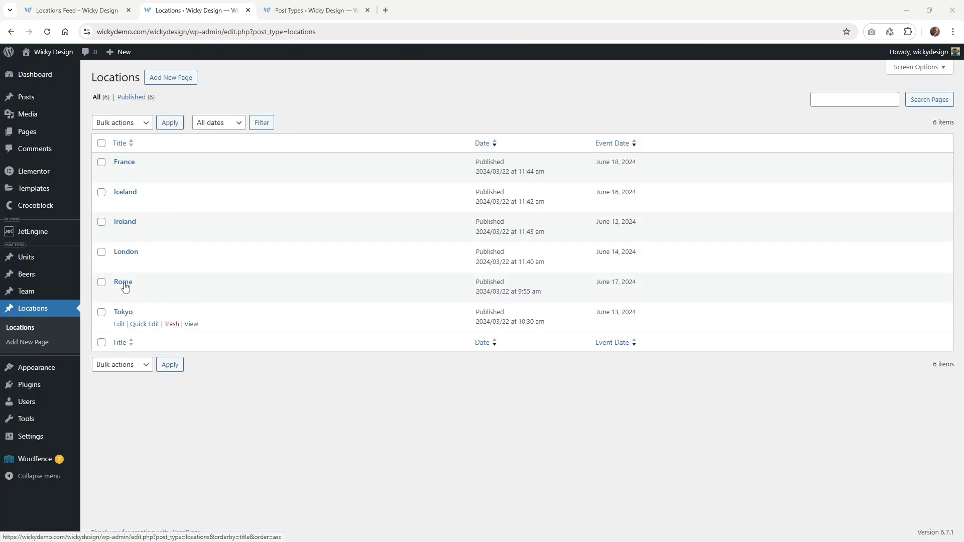
left_click(136, 162)
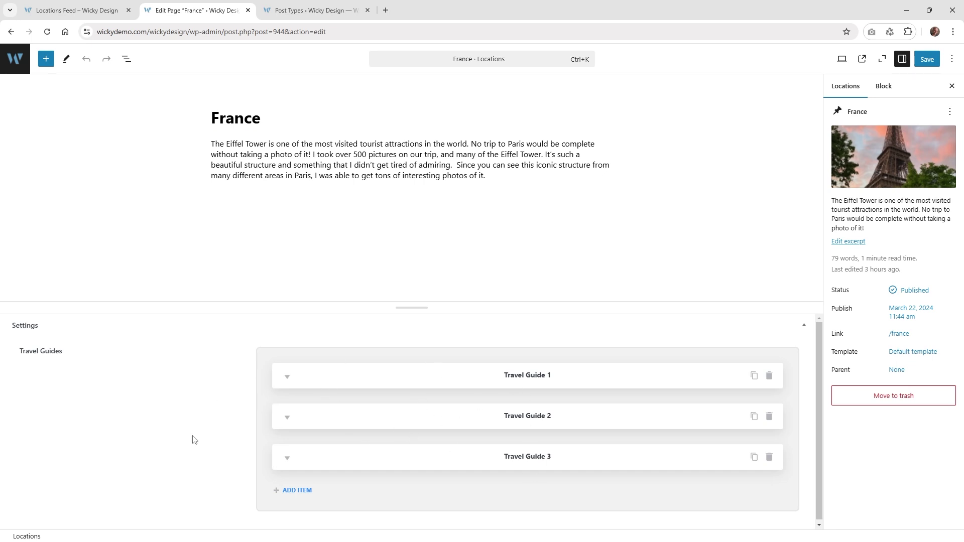
key("ctrl+shift+Tab")
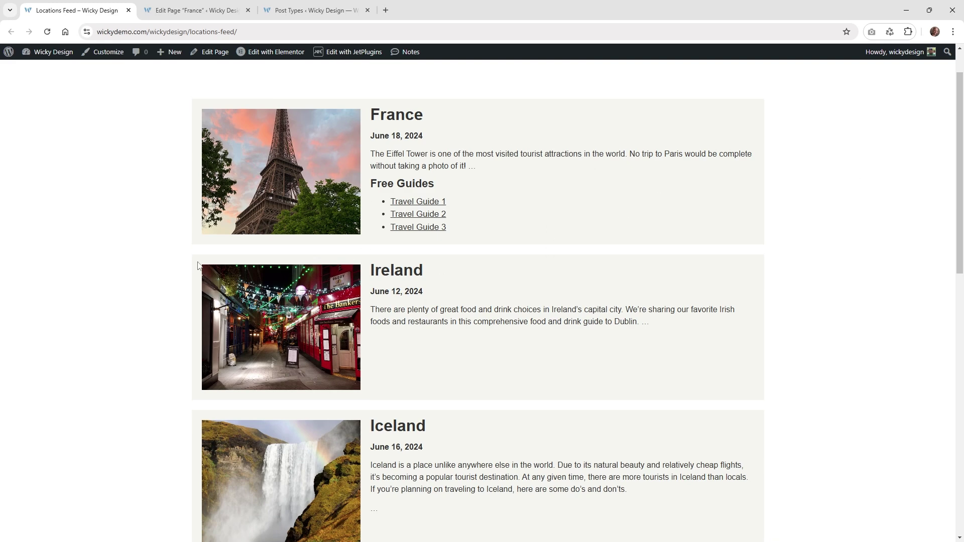
- Start a new listing item in JetEngine's Listings/Components with Posts as the listing source
left_click(307, 10)
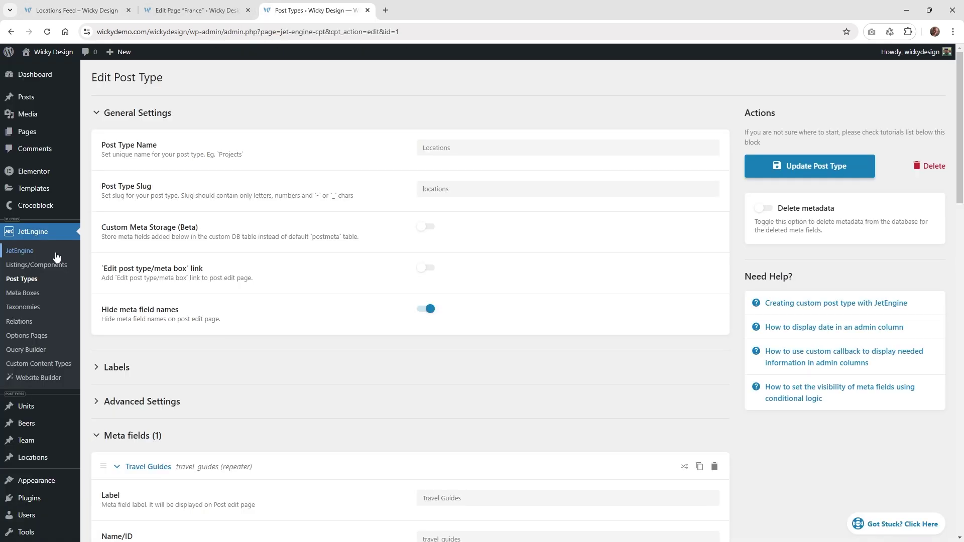
left_click(19, 266)
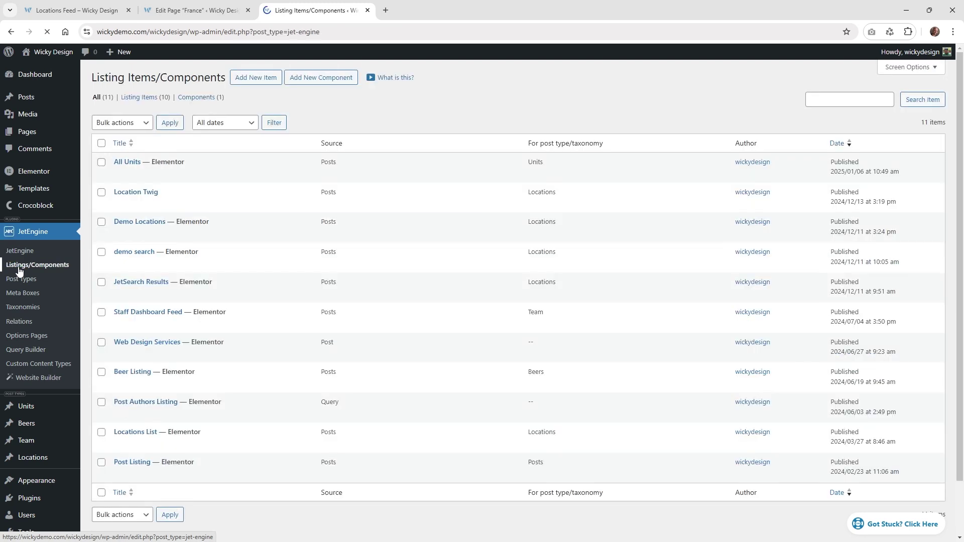
left_click(268, 80)
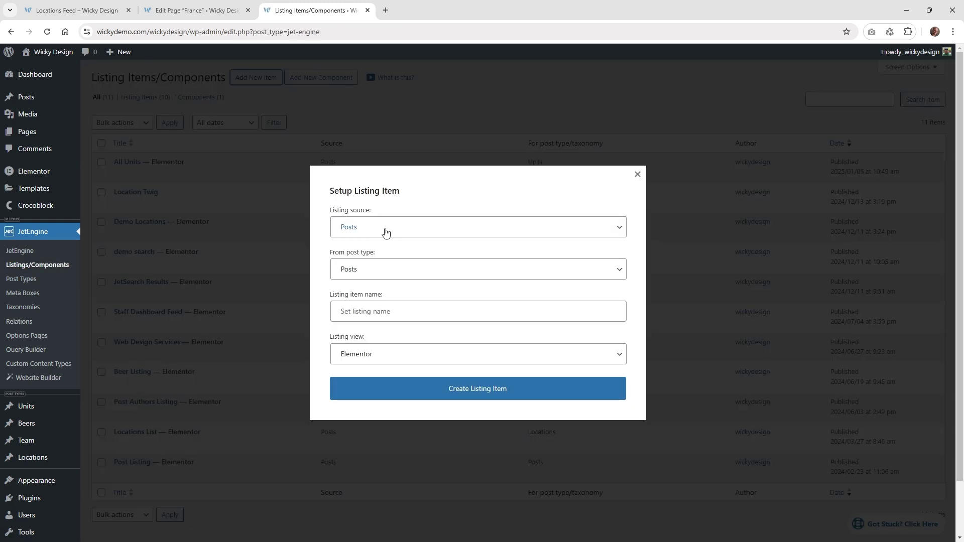
left_click(386, 230)
left_click(386, 231)
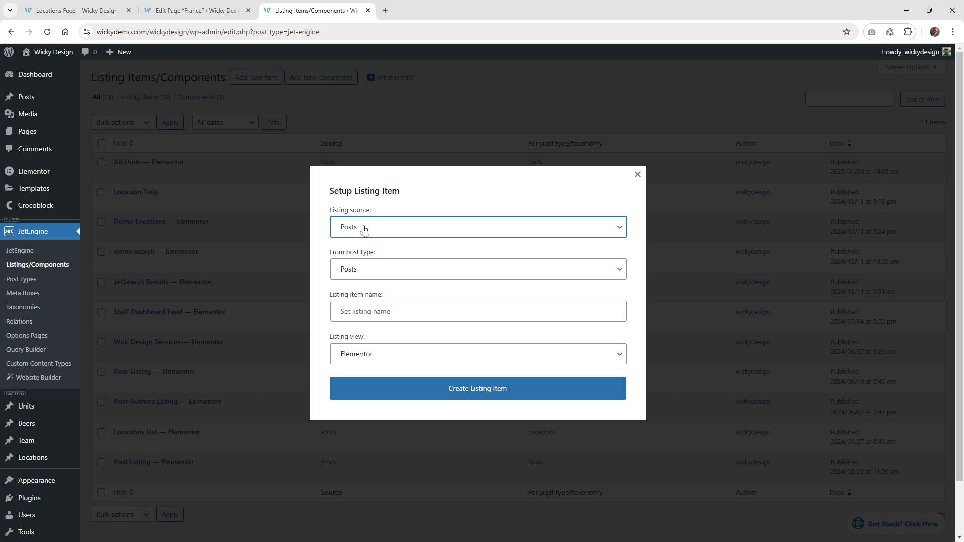
- Set the new listing item's post type to Locations and its listing view to Elementor
left_click(370, 272)
scroll(468, 404, "down", 2)
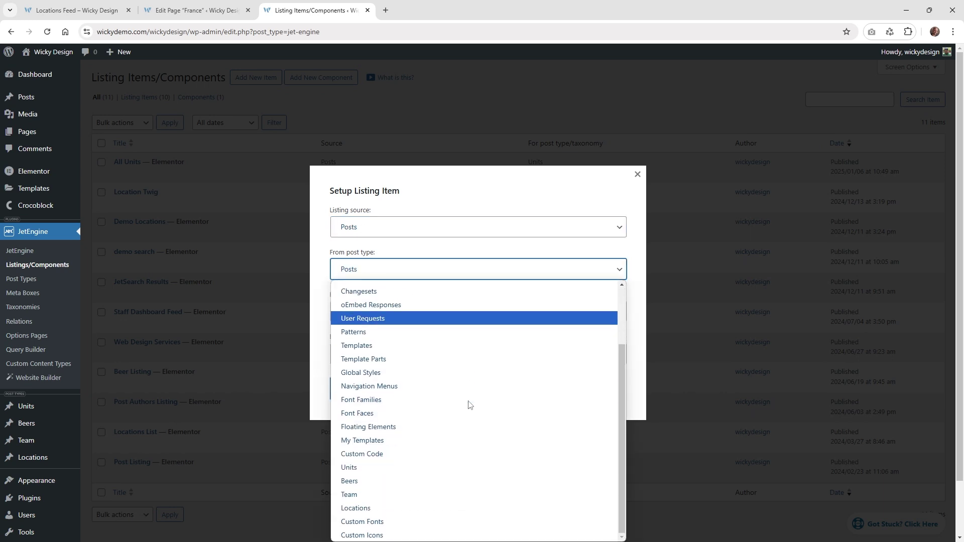
left_click(373, 509)
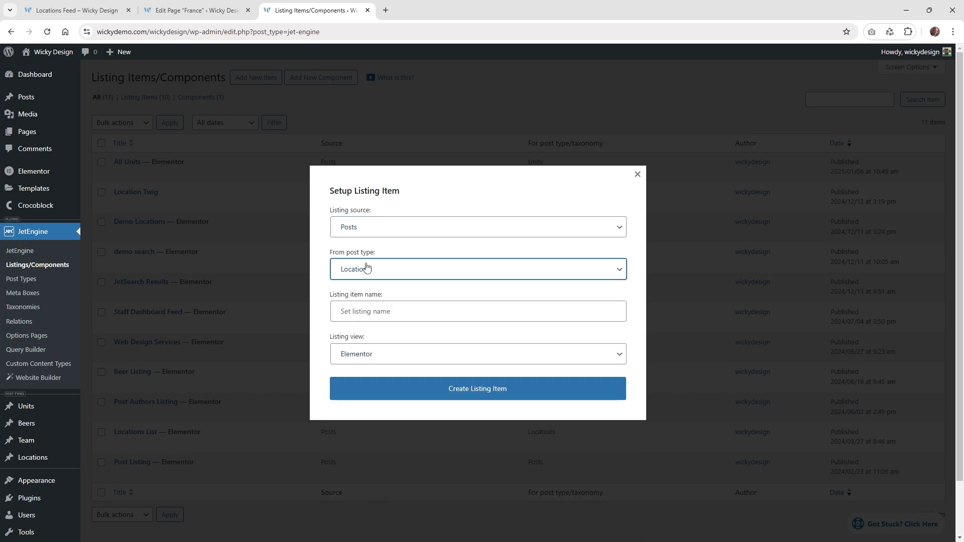
left_click(401, 311)
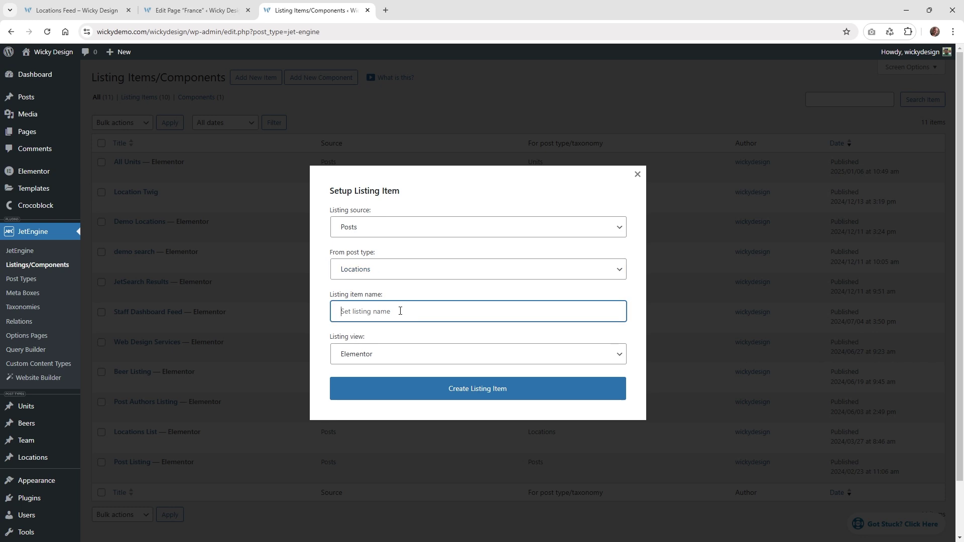
left_click(385, 353)
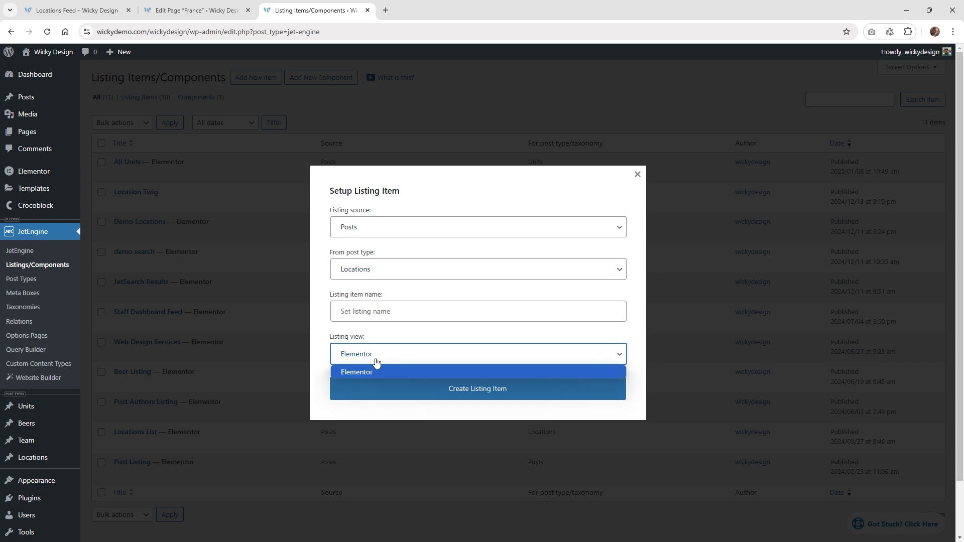
left_click(376, 366)
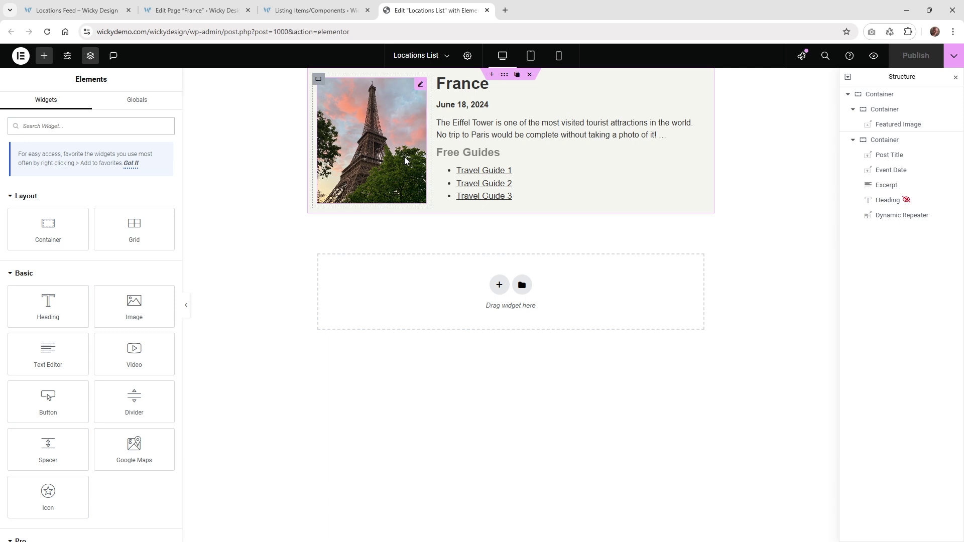
- Search the widget library for "dy" to locate the Dynamic Repeater widget
left_click(699, 171)
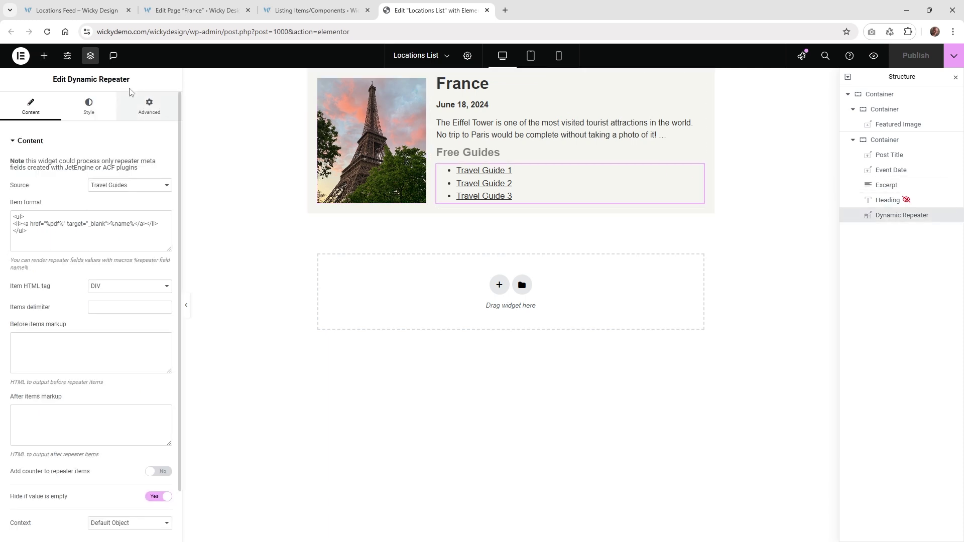
left_click(44, 56)
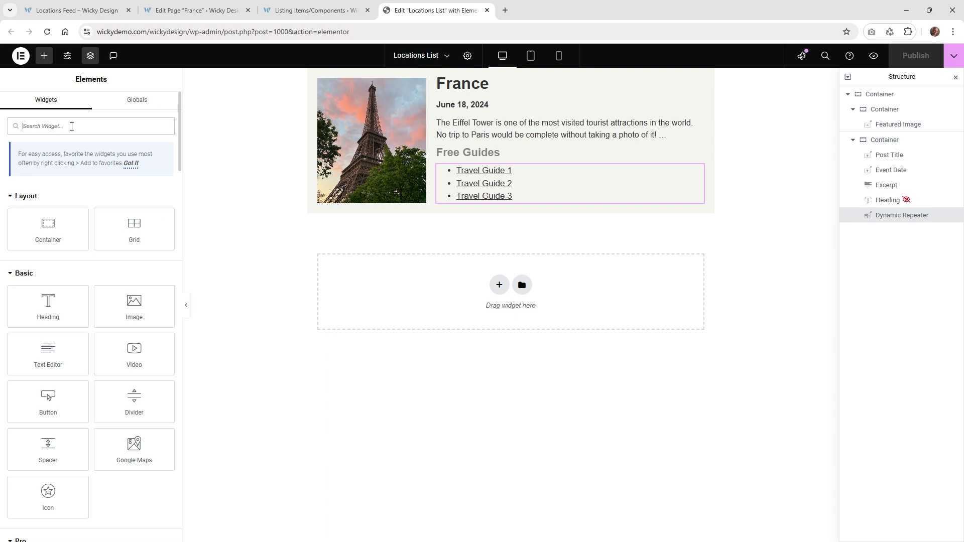
type("dy")
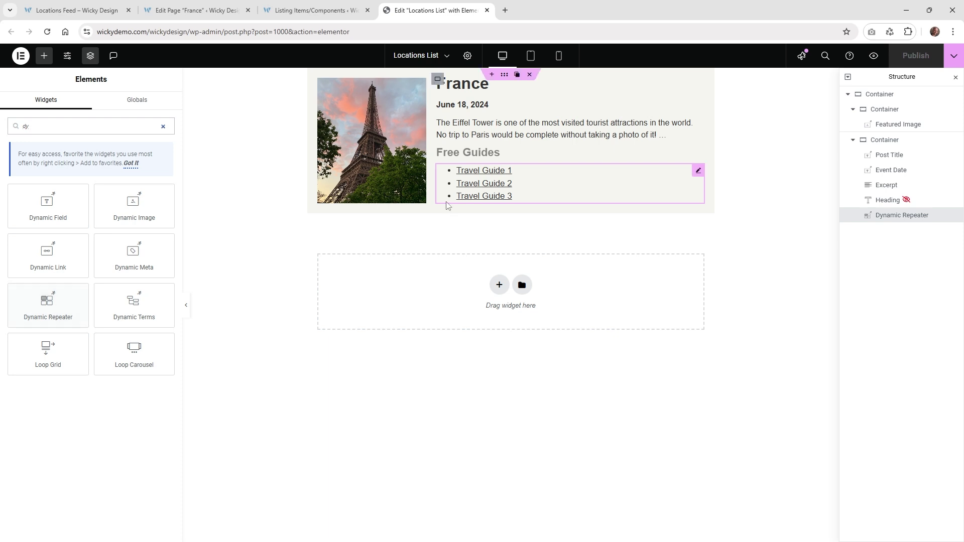
- Open the settings of the Dynamic Repeater below the Free Guides heading and review its available source options
left_click(699, 171)
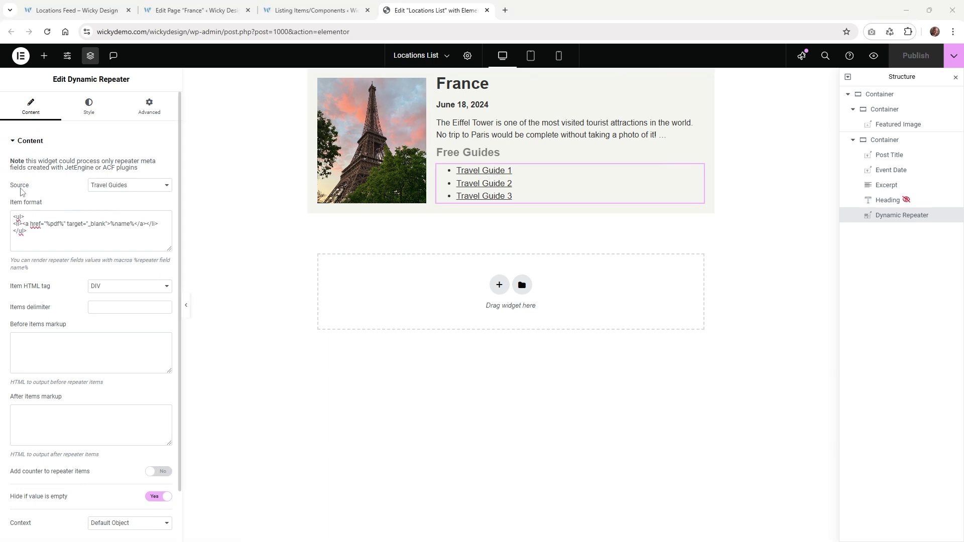
left_click(97, 190)
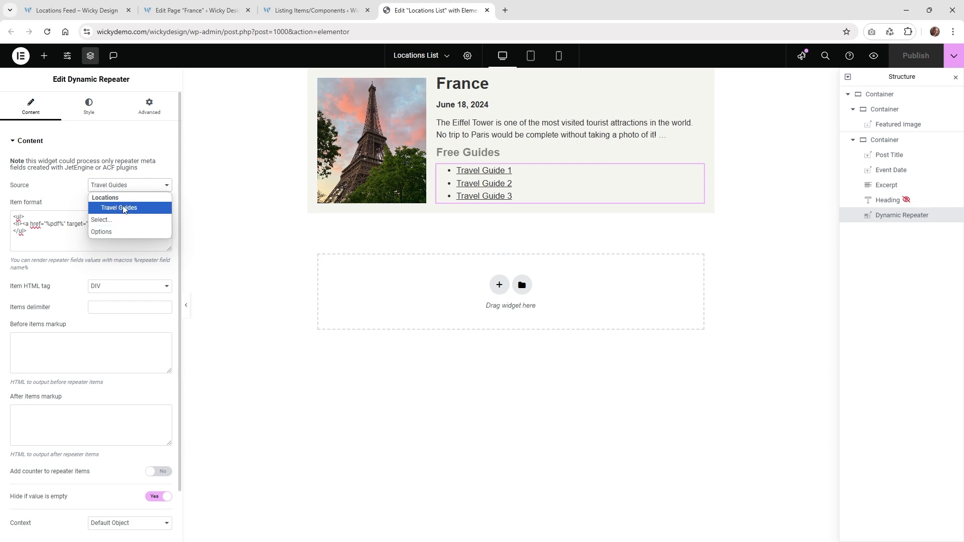
left_click(57, 203)
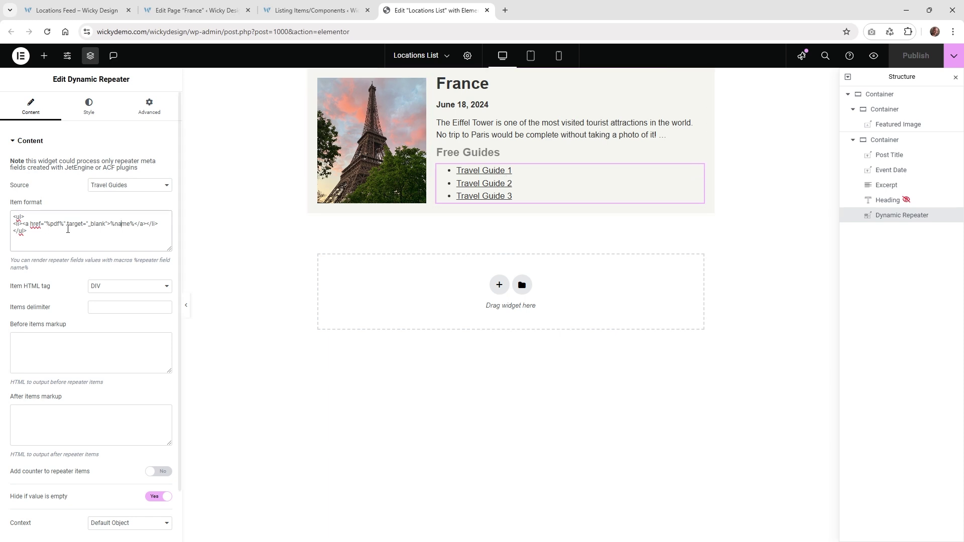
- Replace the Dynamic Repeater's entire item format with only the %name% macro
left_click_drag(124, 221, 110, 222)
key("ctrl+c")
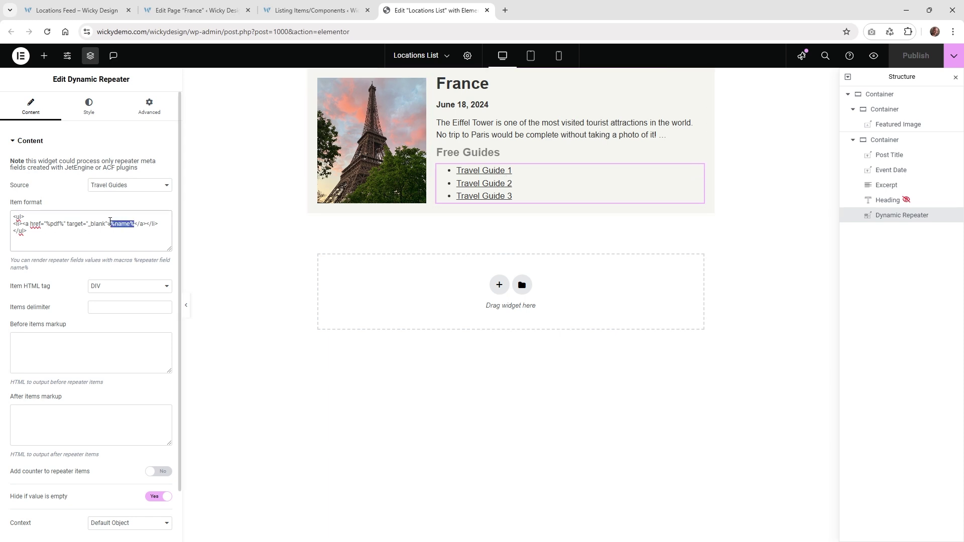
left_click(109, 238)
key("ctrl+a")
key("ctrl+v")
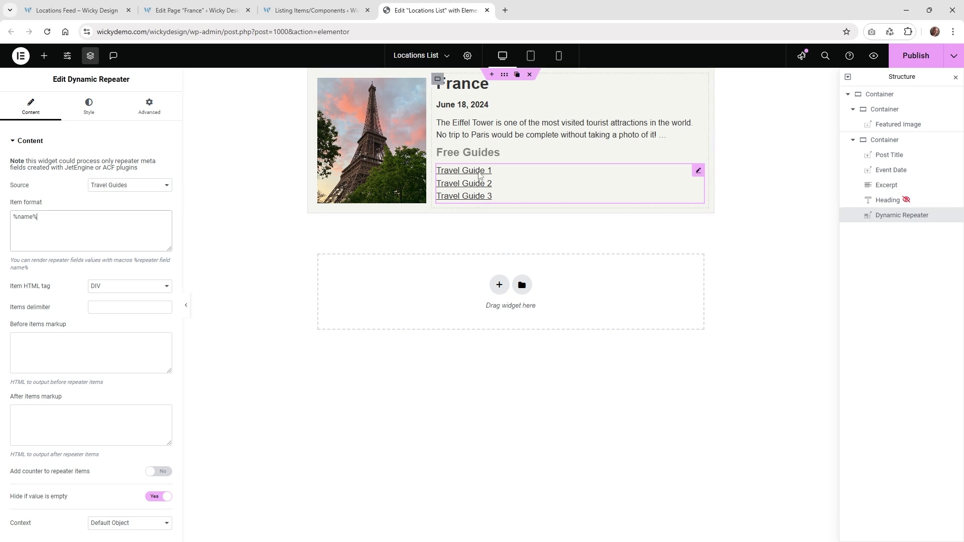
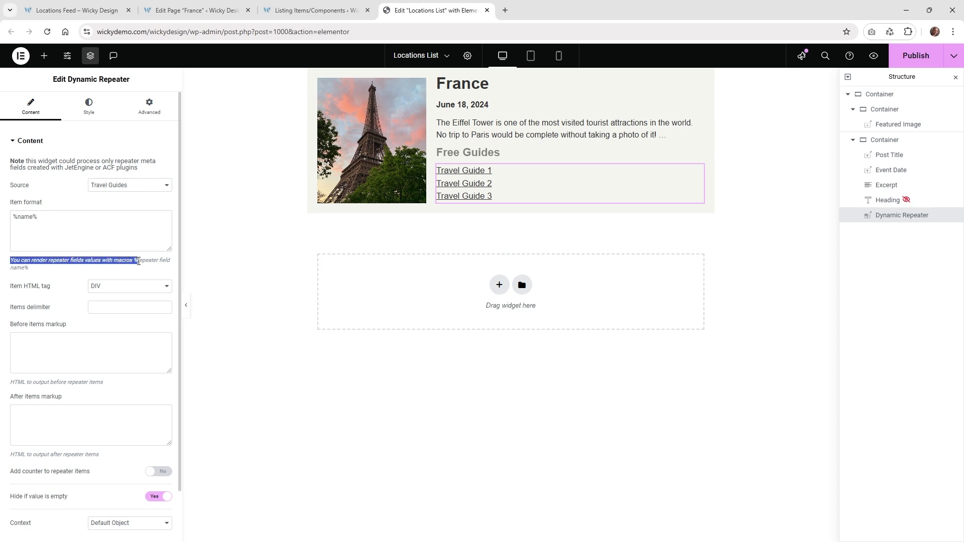
- Check the field names of the Name and PDF subfields in the Travel Guides repeater of the Locations post type
left_click(156, 262)
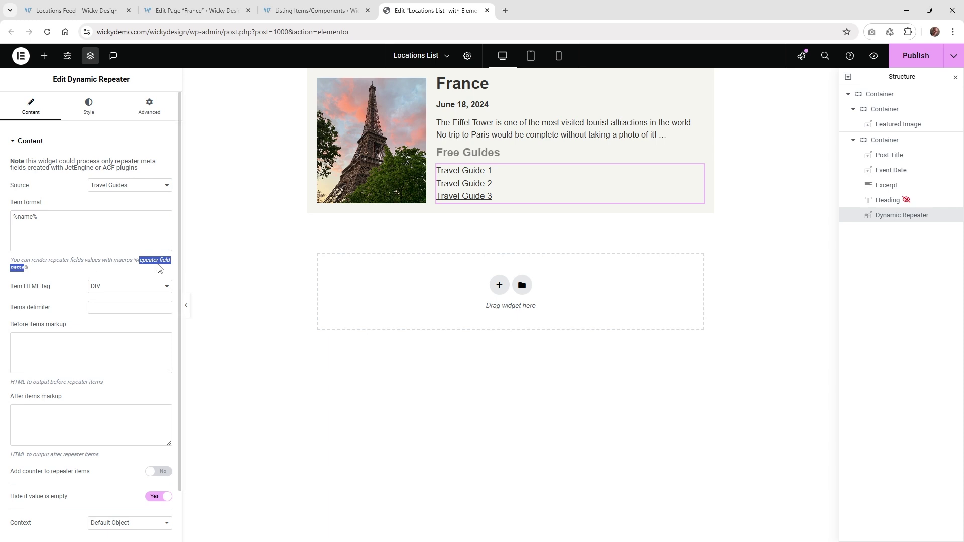
left_click(134, 10)
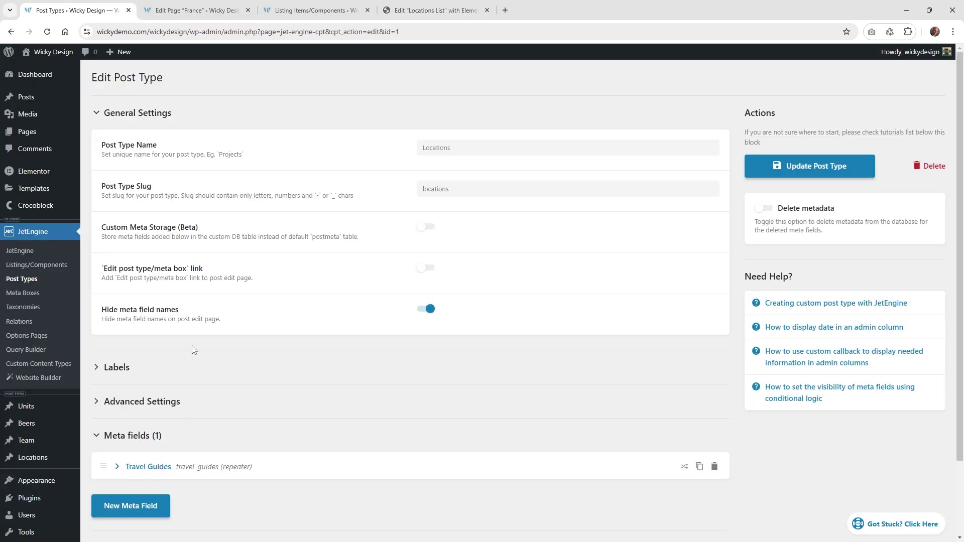
scroll(206, 409, "down", 1)
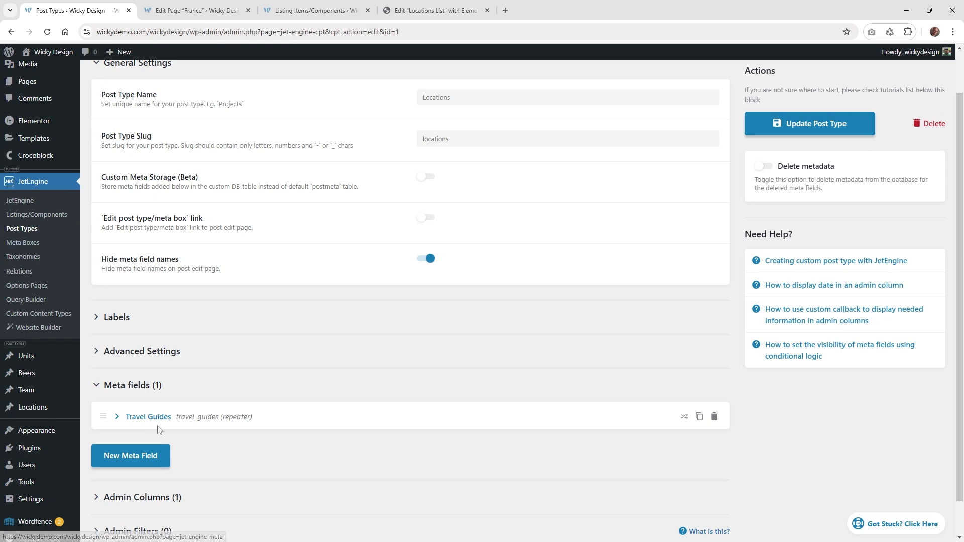
left_click(153, 417)
scroll(243, 402, "down", 7)
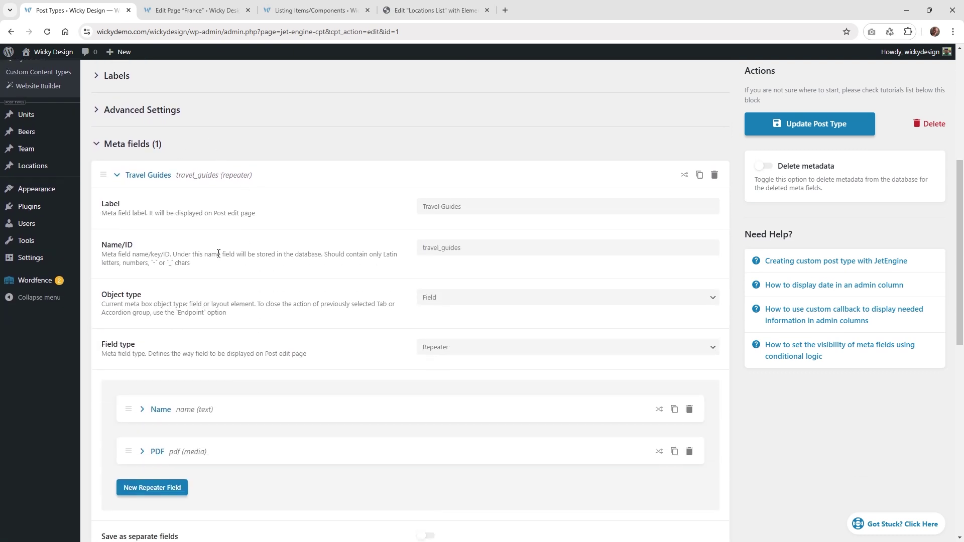
left_click(161, 299)
left_click(429, 372)
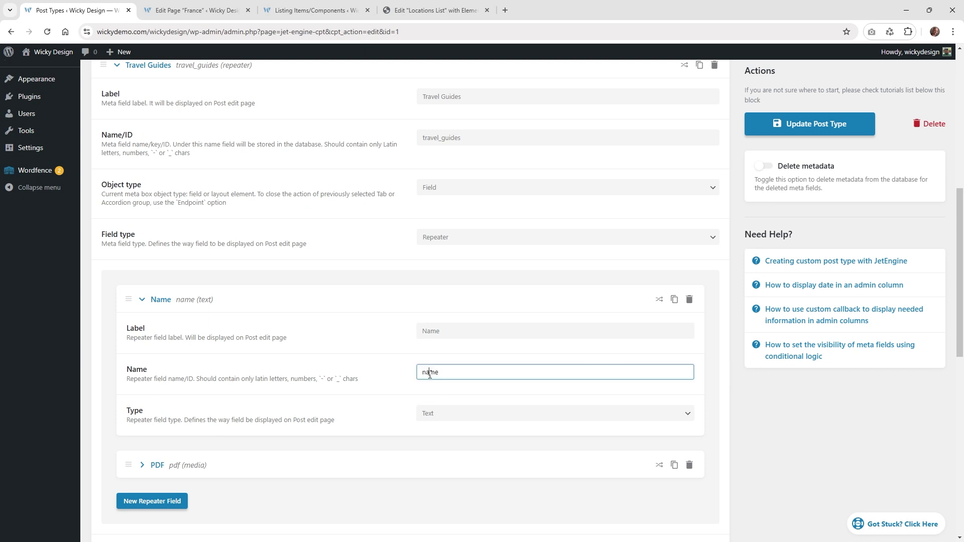
double_click(430, 373)
left_click(288, 460)
scroll(388, 432, "down", 2)
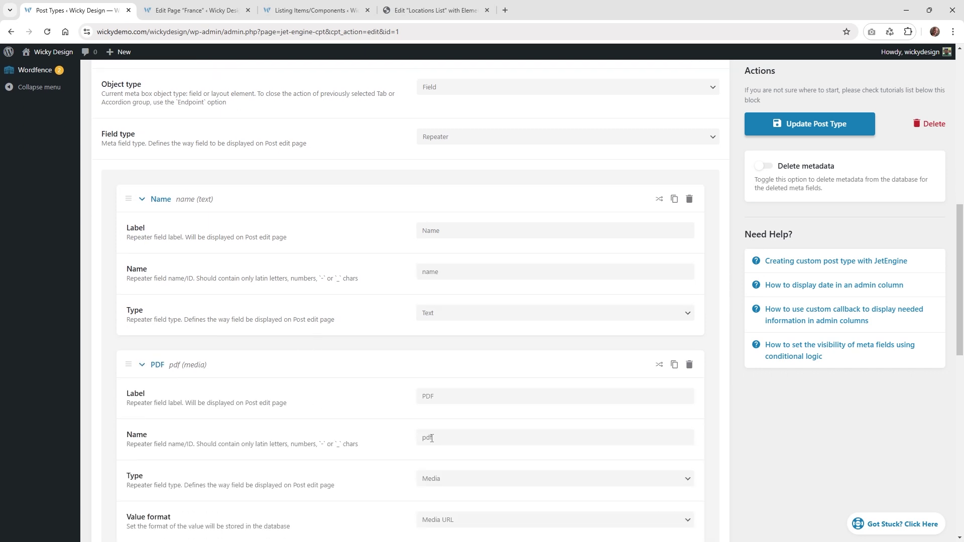
- Return to the Locations List template and highlight the %name% macro in the Dynamic Repeater's item format
left_click(432, 10)
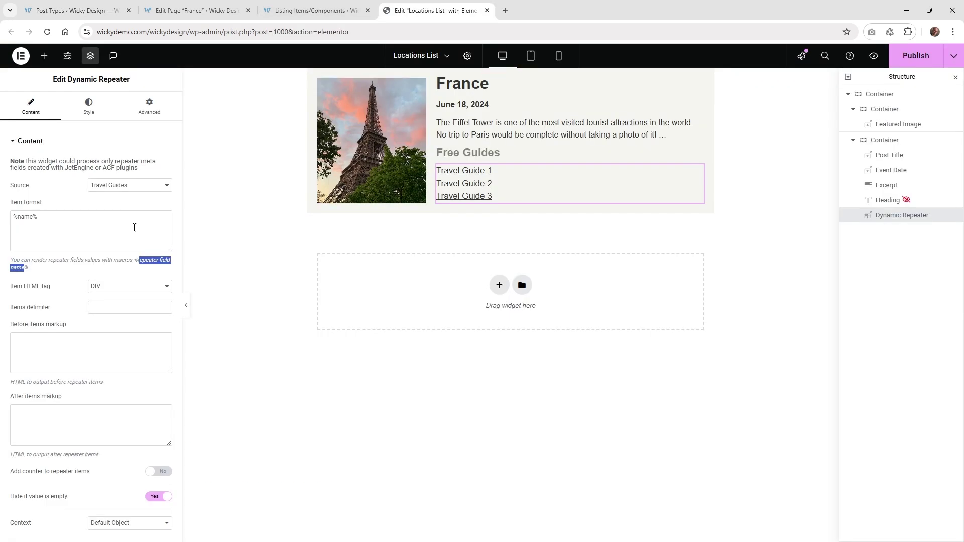
left_click(43, 217)
mouse_move(37, 218)
left_mouse_down()
mouse_move(14, 217)
mouse_move(46, 217)
left_mouse_up()
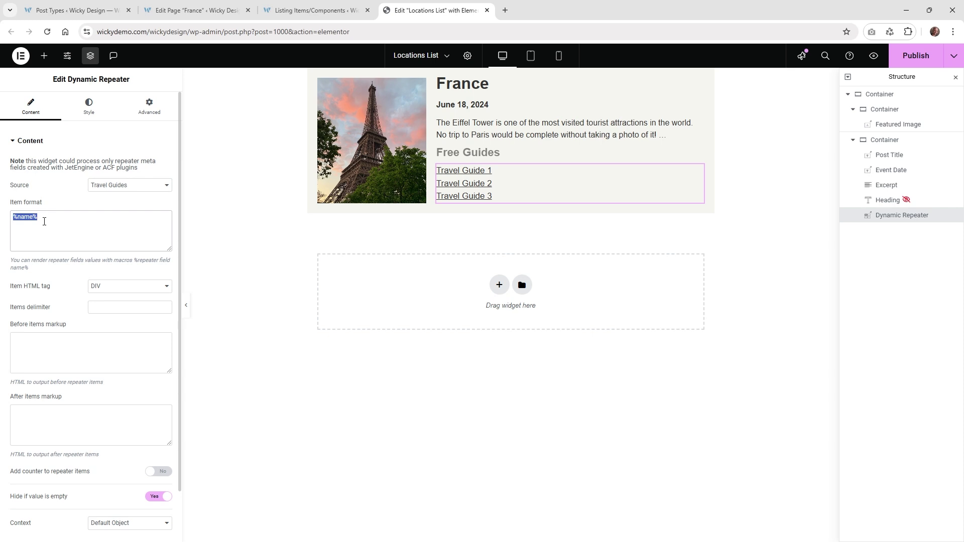
scroll(89, 299, "down", 2)
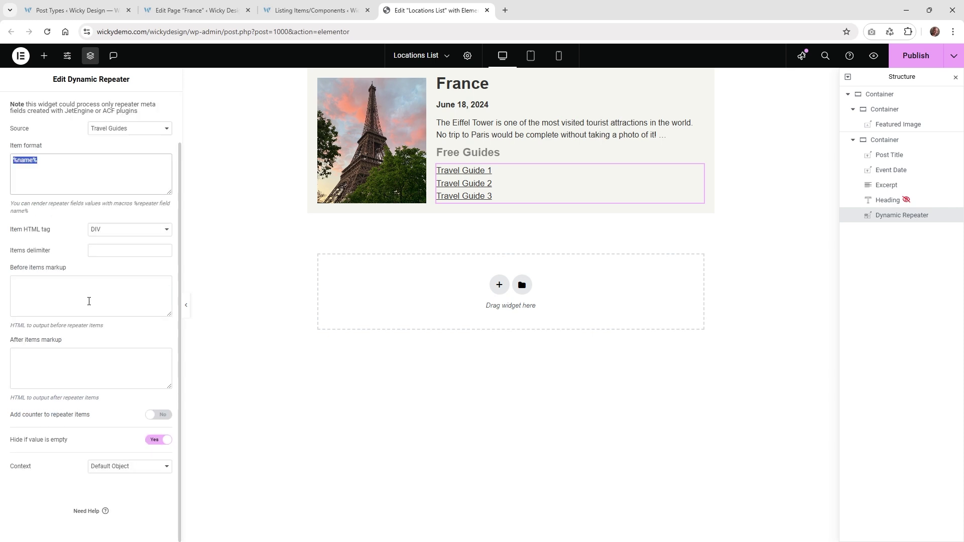
- Open the Dynamic Repeater help article and read through its macros for media, gallery, post, date and file subfields
left_click(85, 515)
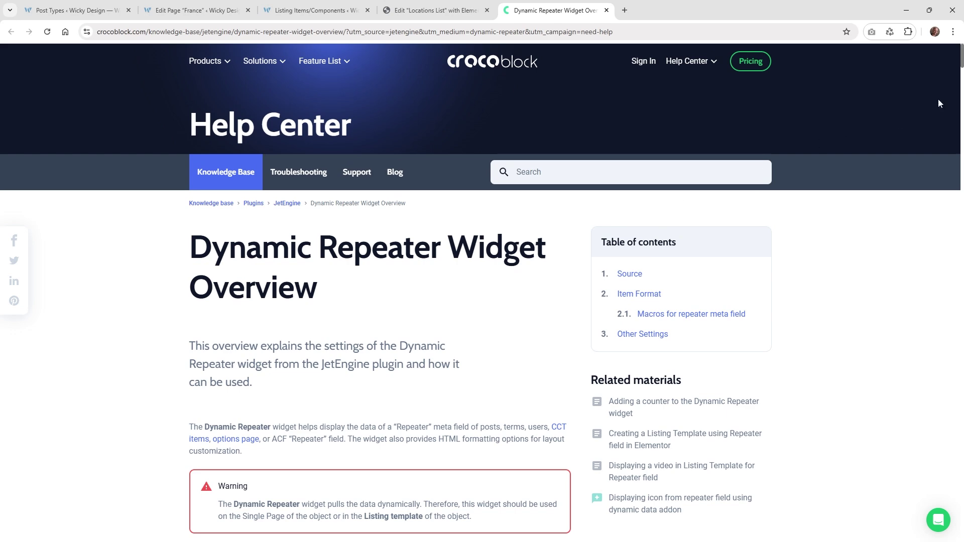
left_click_drag(961, 61, 962, 138)
scroll(331, 333, "down", 9)
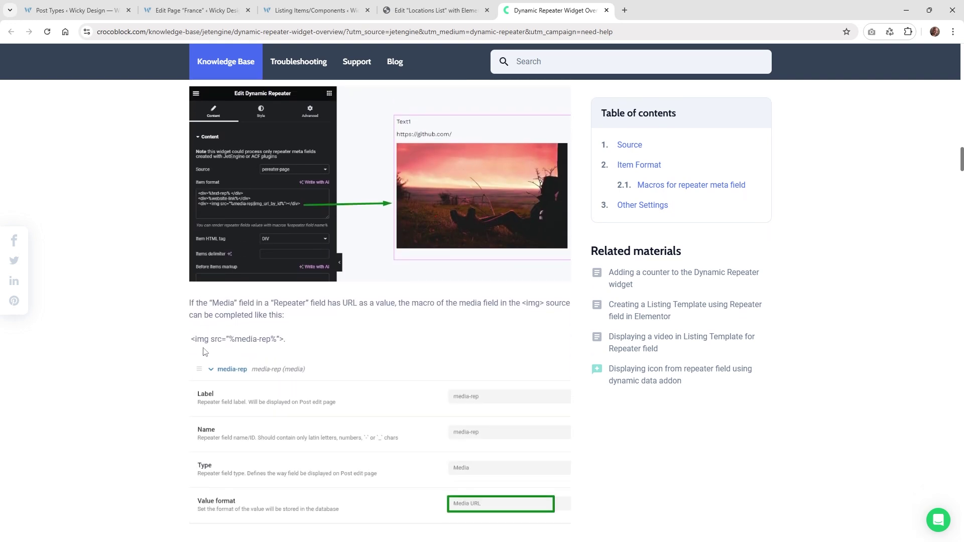
scroll(206, 348, "down", 1)
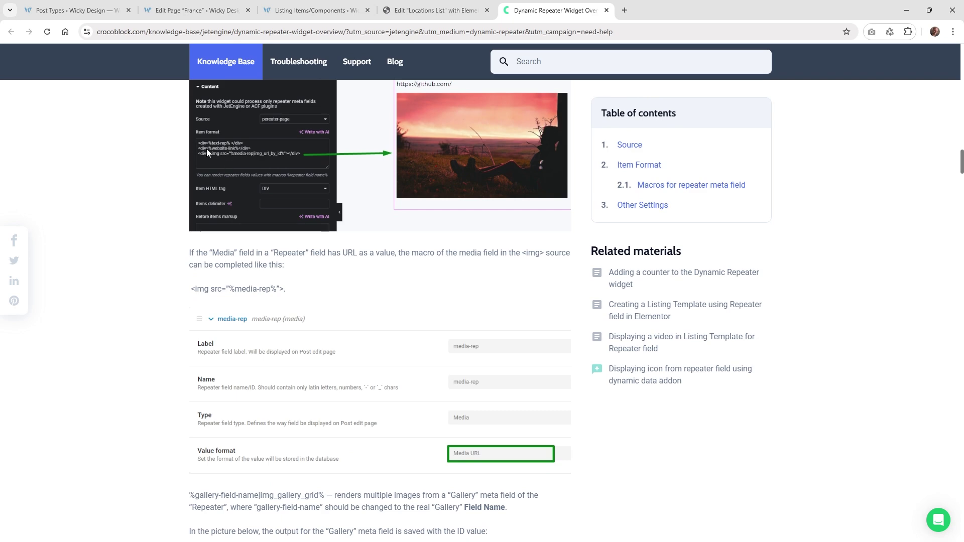
scroll(439, 210, "up", 2)
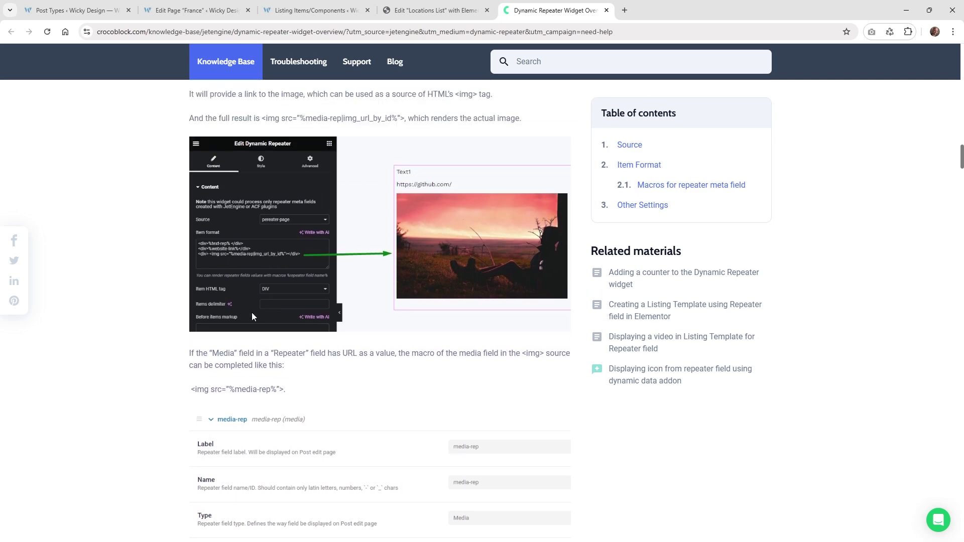
scroll(177, 357, "down", 10)
scroll(176, 358, "down", 10)
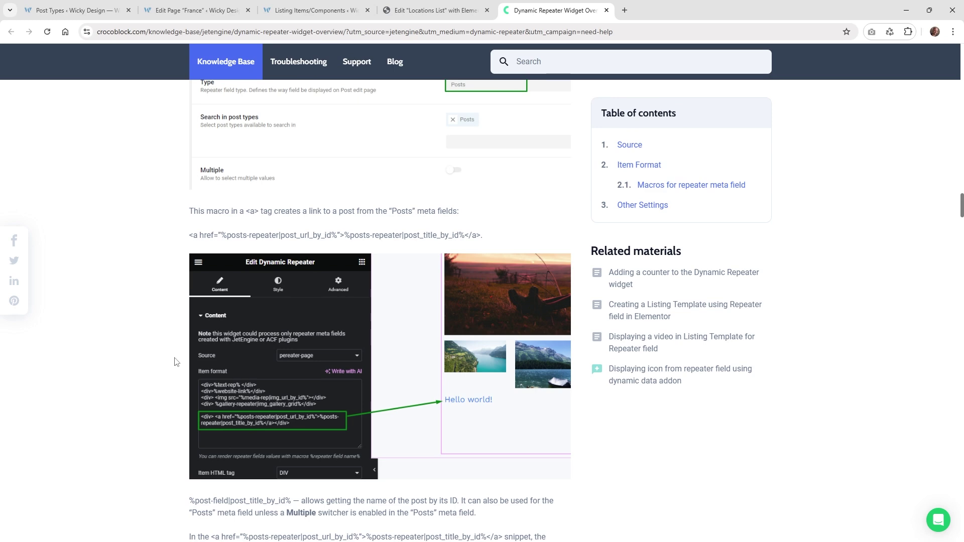
scroll(175, 362, "down", 2)
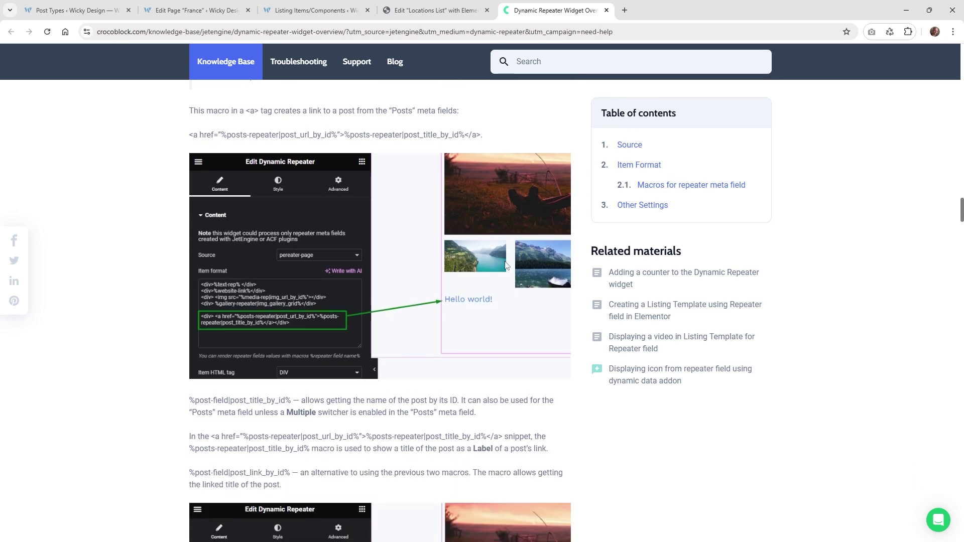
scroll(505, 265, "down", 7)
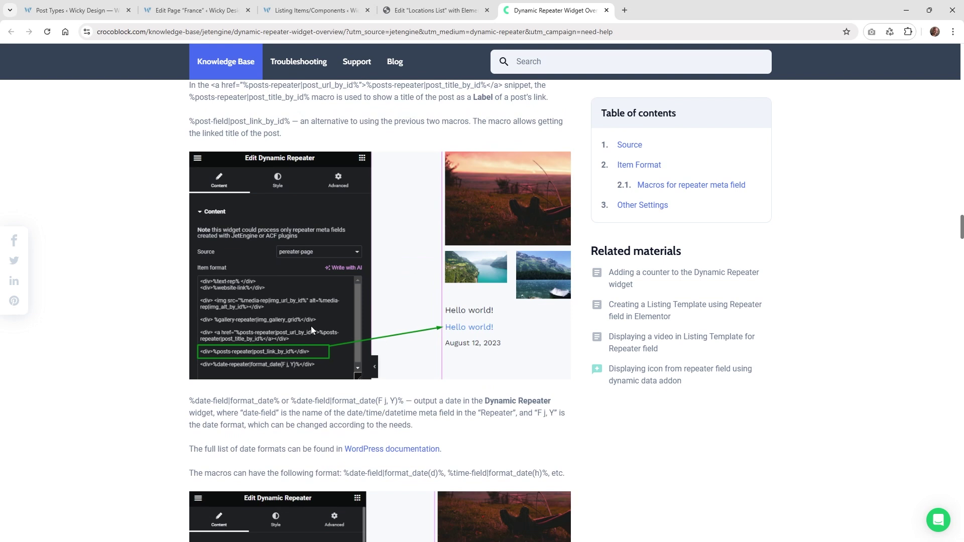
scroll(309, 330, "down", 7)
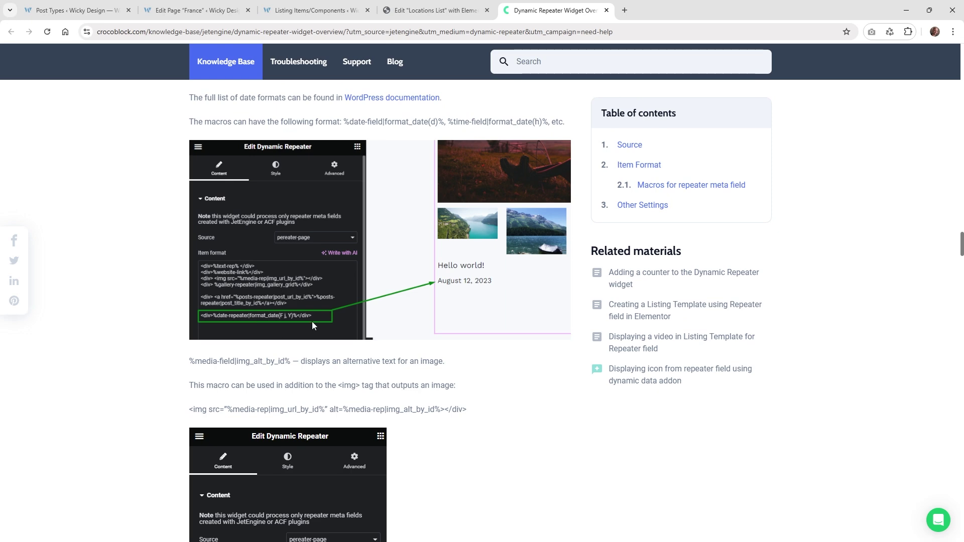
scroll(315, 326, "down", 11)
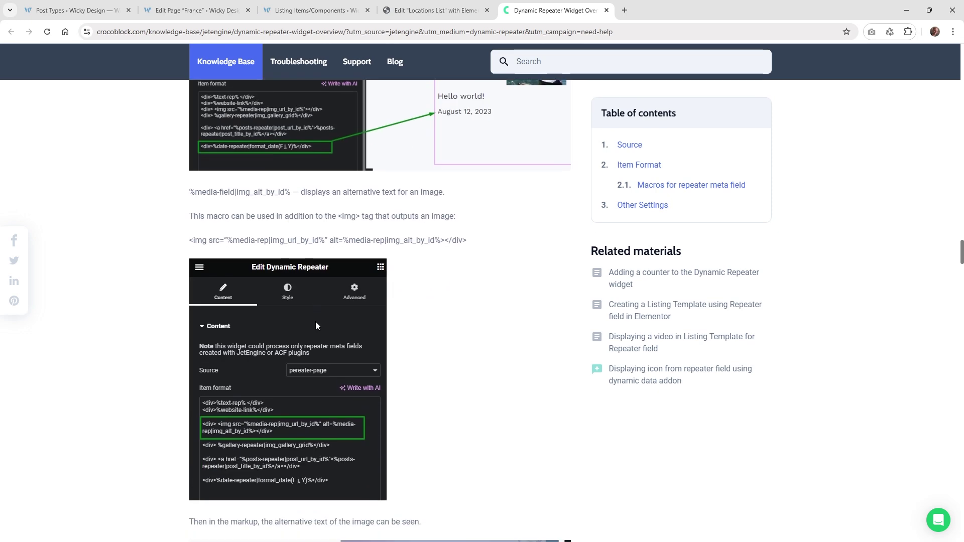
scroll(496, 337, "down", 8)
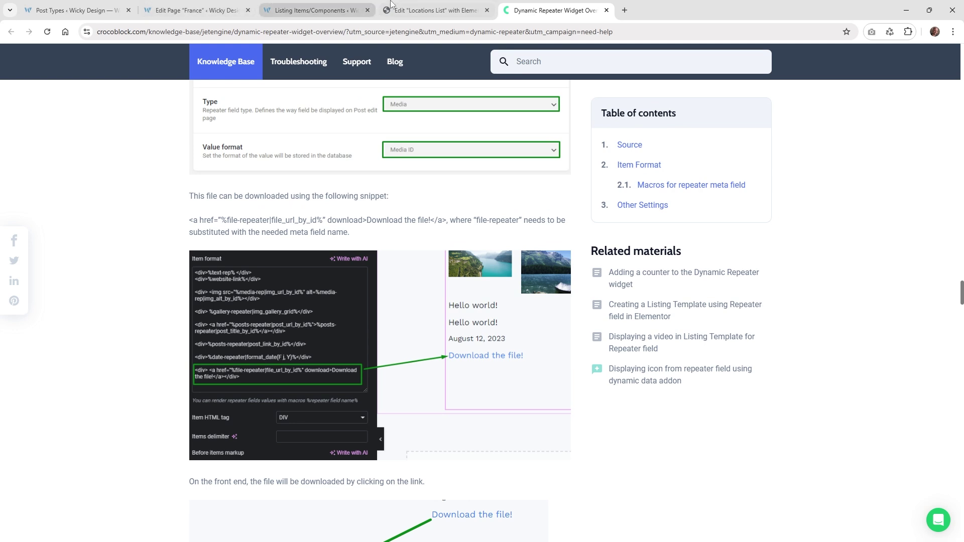
- In the Locations List template, set the item format to <ul> <li><a href="%pdf%" target="_blank">%name%</a></li> </ul> and enlarge the page view
left_click(432, 10)
left_click(76, 171)
key("ctrl+a")
type("<ul> <li><a href=\"%pdf%\" target=\"_blank\">%name%</a></li> </ul>")
key("ctrl+plus")
key("ctrl+plus")
key("ctrl+plus")
key("ctrl+plus")
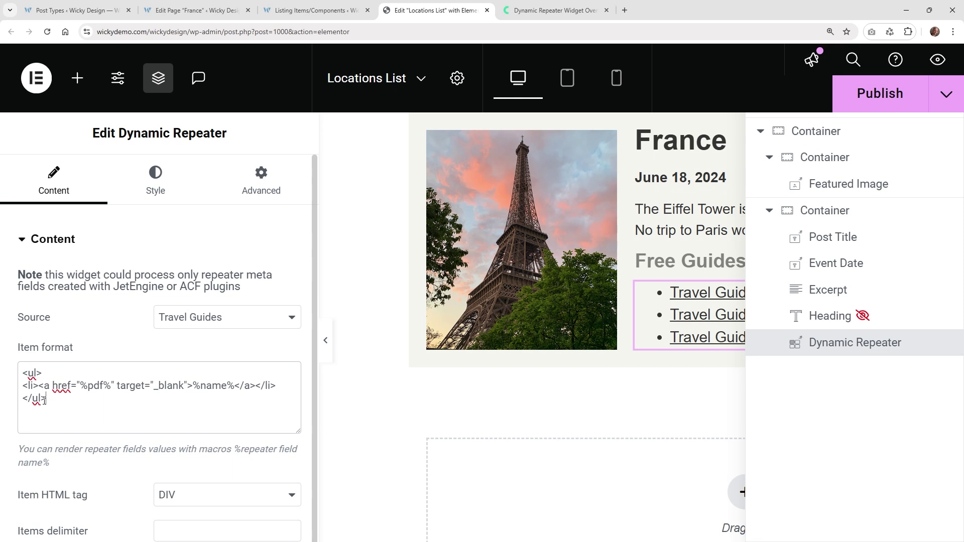
- Examine the item format markup, highlighting its list tags, the link and the %pdf% and %name% macros
left_click_drag(45, 398, 18, 378)
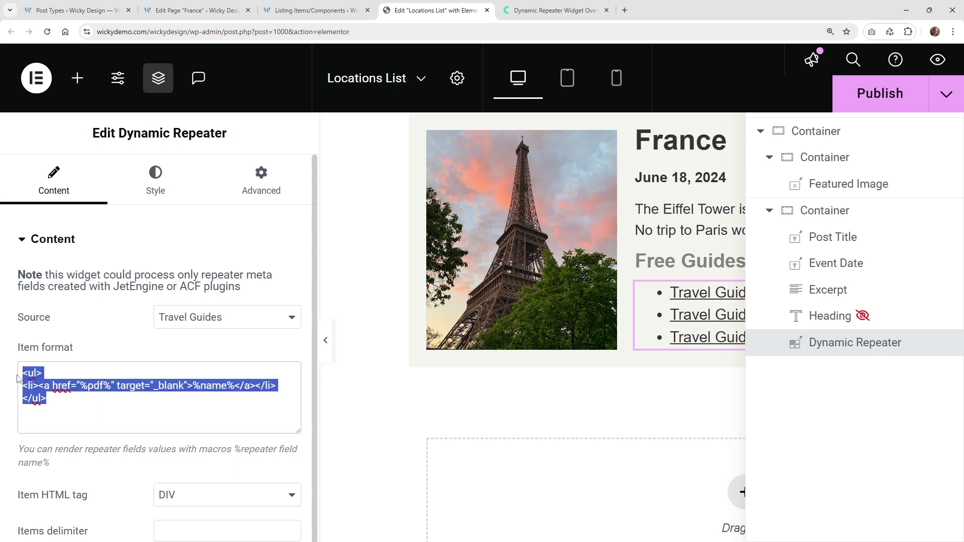
left_click(105, 389)
left_click_drag(94, 384, 104, 385)
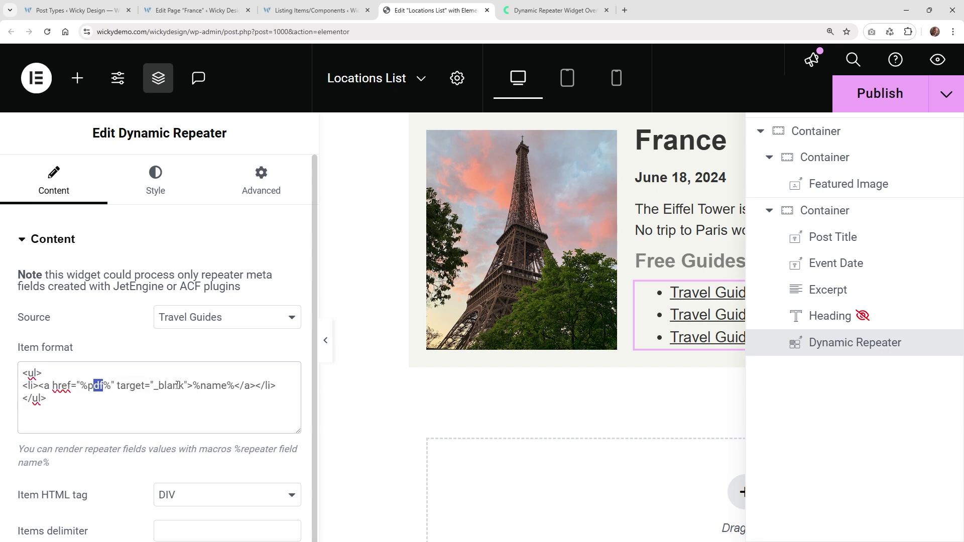
left_click_drag(200, 389, 224, 389)
left_click(31, 371)
left_click_drag(37, 386, 34, 386)
left_click(63, 385)
left_click_drag(81, 385, 112, 387)
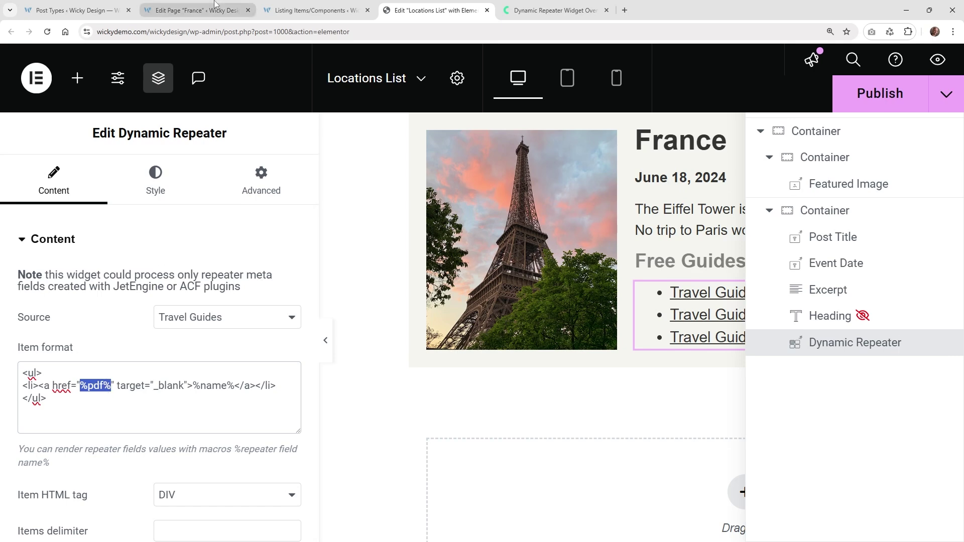
- Return to the Locations post type settings and highlight the PDF subfield's name for comparison with the %pdf% macro
left_click(76, 10)
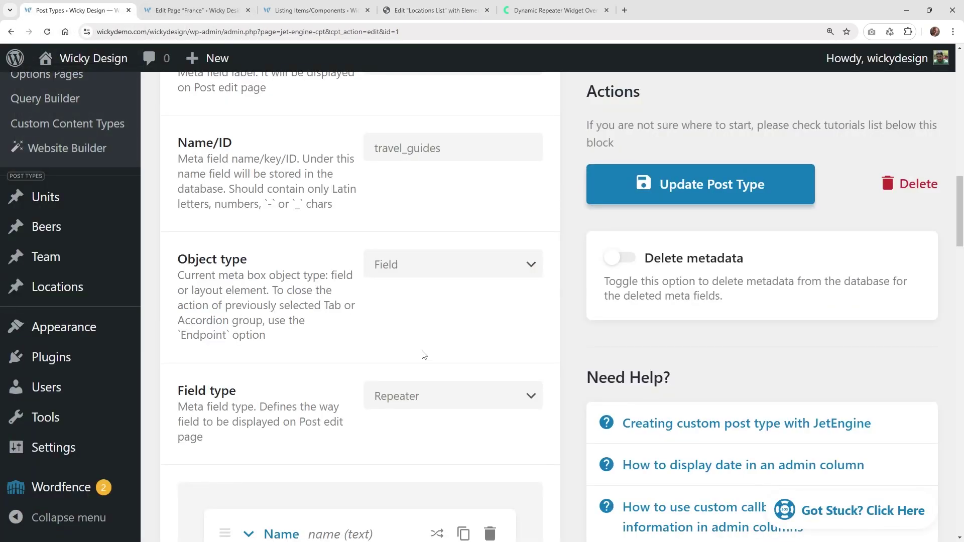
scroll(422, 352, "down", 10)
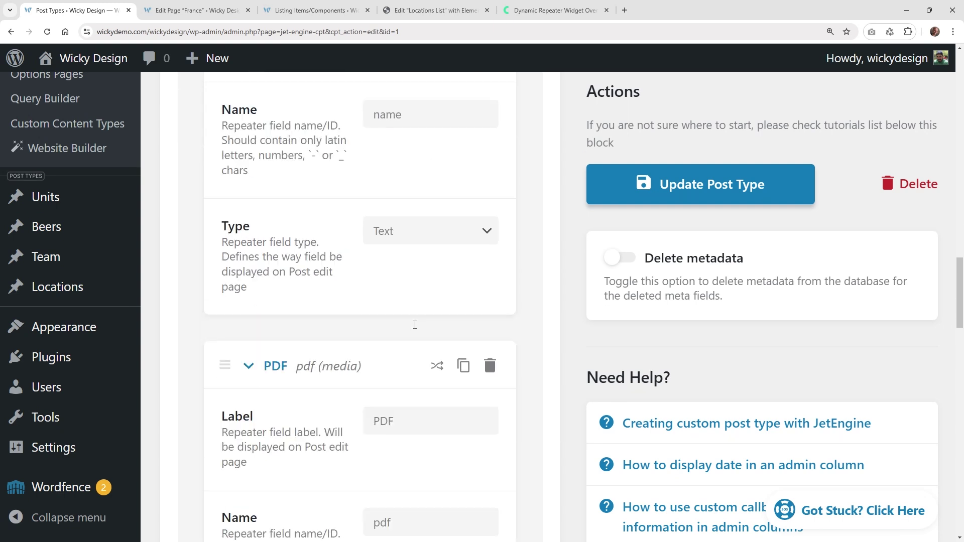
scroll(415, 324, "down", 3)
double_click(385, 347)
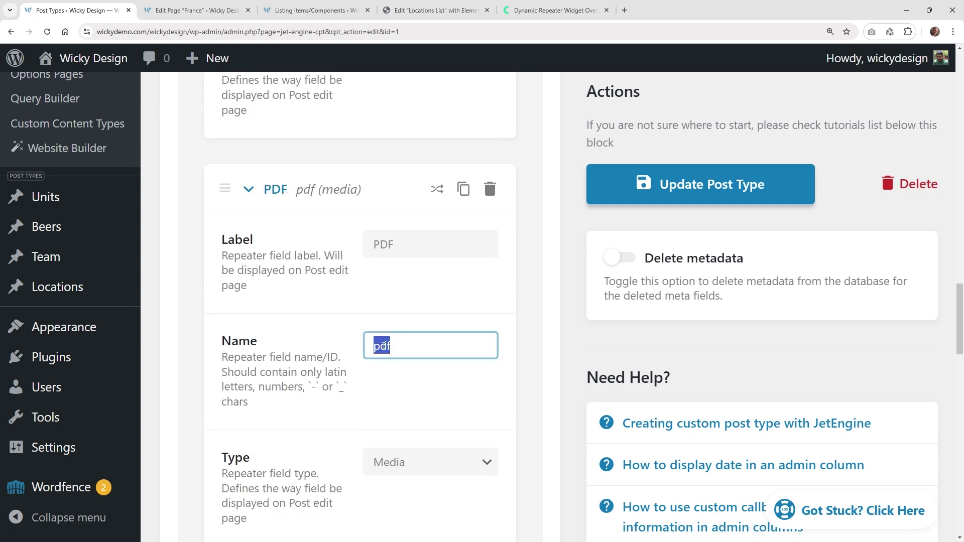
- Return to the Locations List template and highlight the %pdf% macro, target="_blank" and the %name% macro in the item format
left_click(437, 7)
left_click(99, 385)
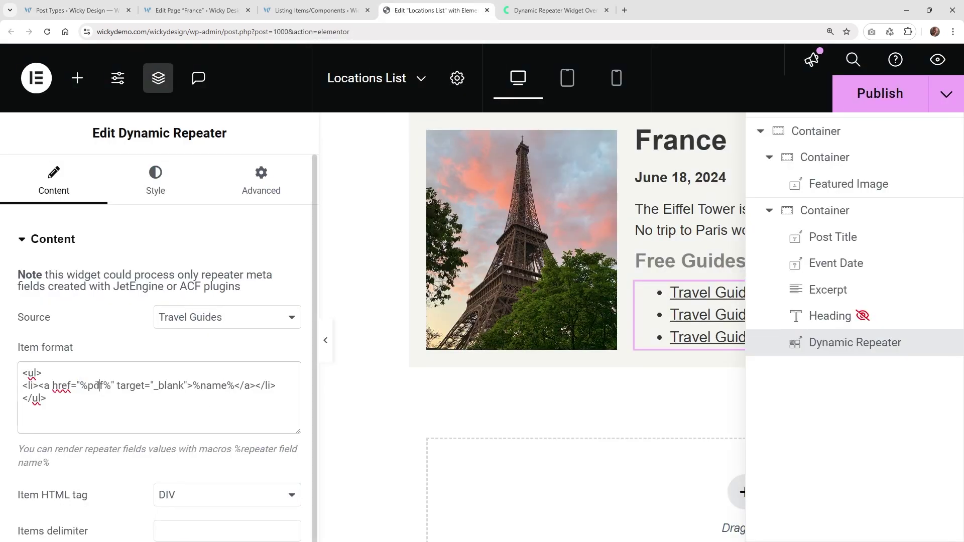
left_click_drag(88, 386, 104, 385)
double_click(130, 385)
left_click_drag(149, 386, 190, 389)
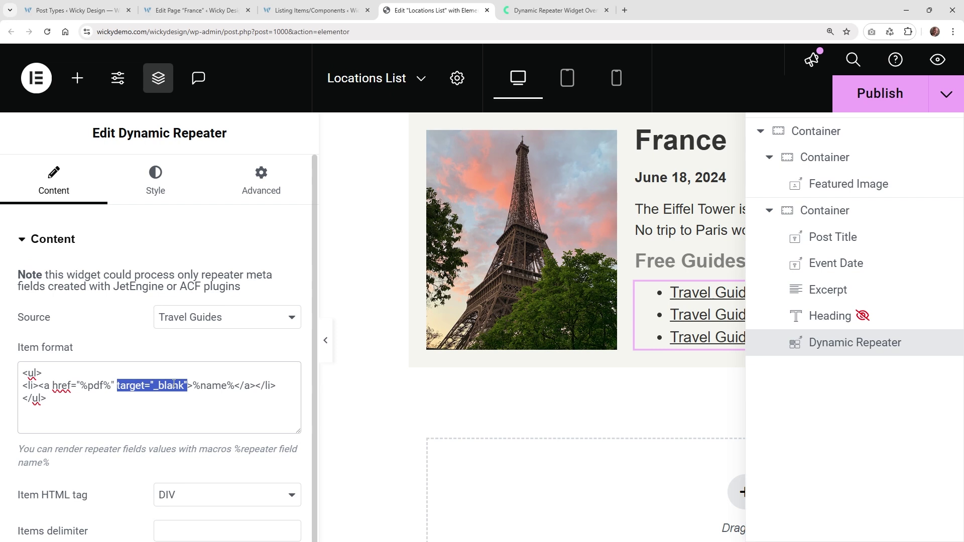
left_click_drag(193, 386, 235, 386)
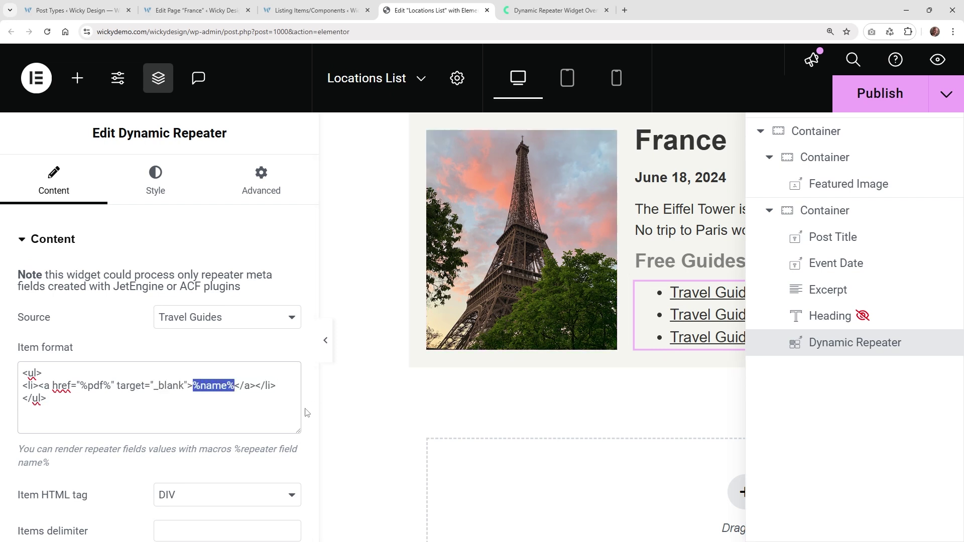
- Examine the closing </a> and </li> tags and the <ul> wrapper in the item format markup
left_click(268, 385)
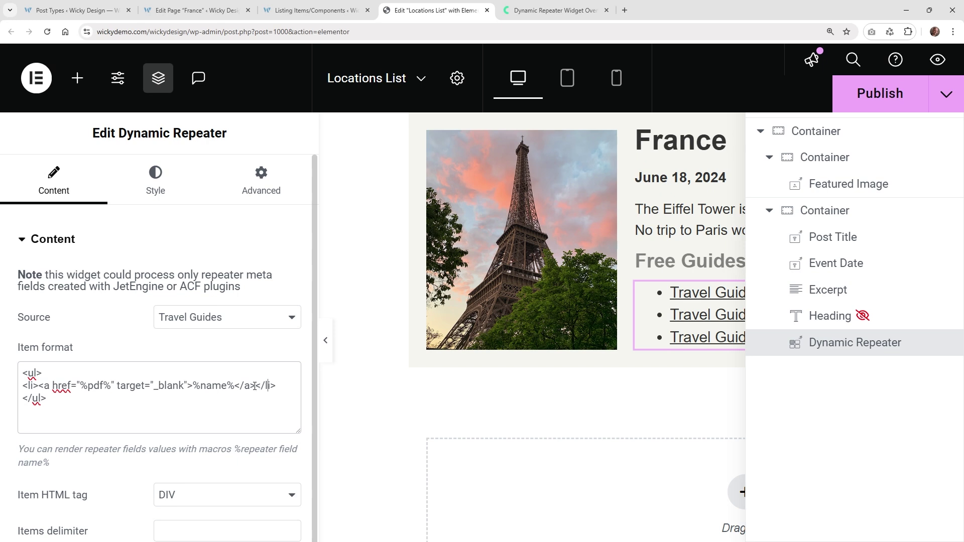
left_click_drag(256, 386, 235, 385)
left_click(256, 385)
key("shift+End")
left_click_drag(47, 399, 20, 373)
scroll(85, 400, "down", 2)
scroll(86, 400, "down", 1)
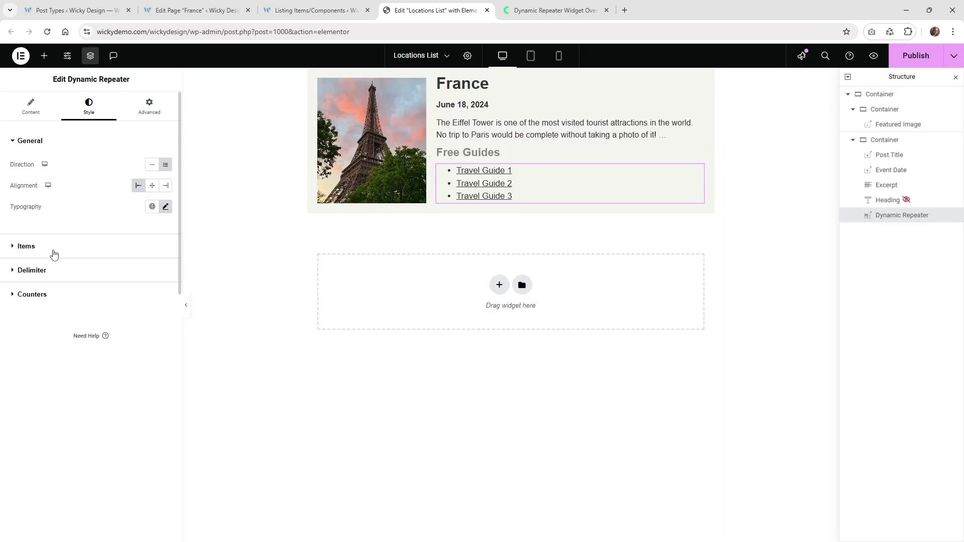
- Try the horizontal direction and the center and end alignments on the repeater, returning it to vertical and start
left_click(151, 171)
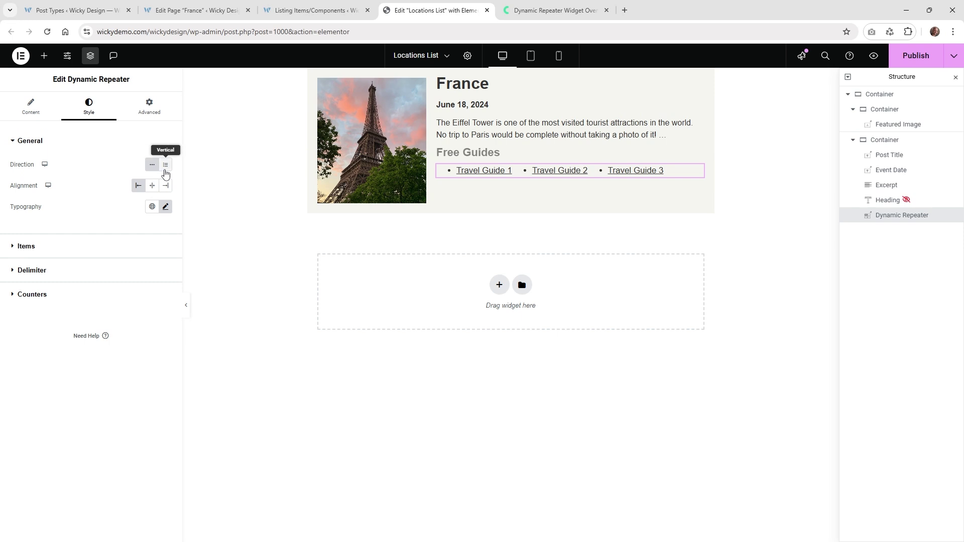
left_click(166, 170)
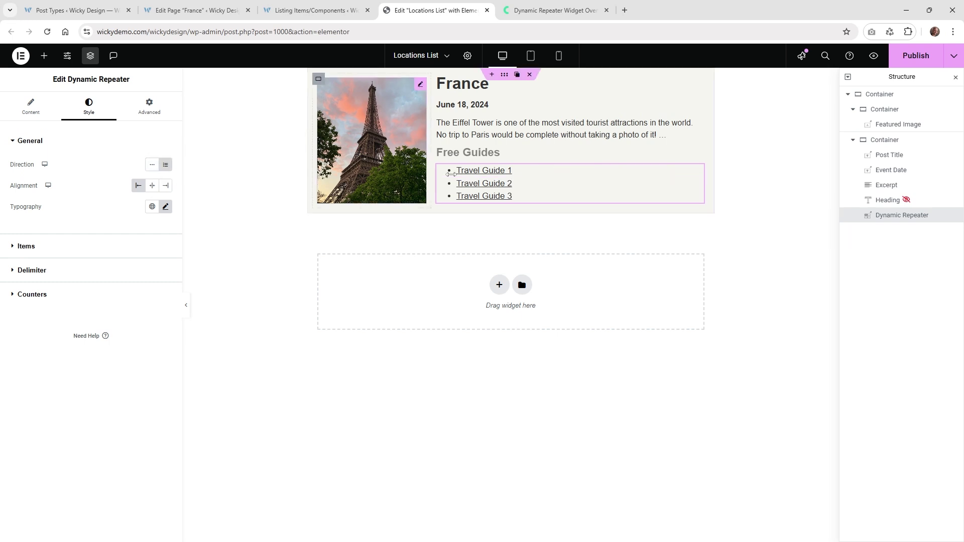
left_click(152, 186)
left_click(165, 186)
left_click(152, 186)
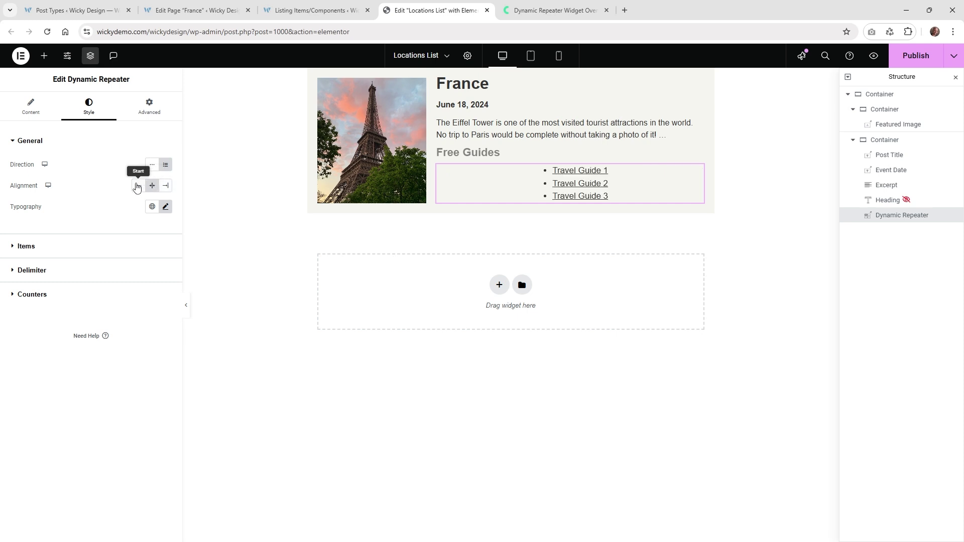
left_click(138, 185)
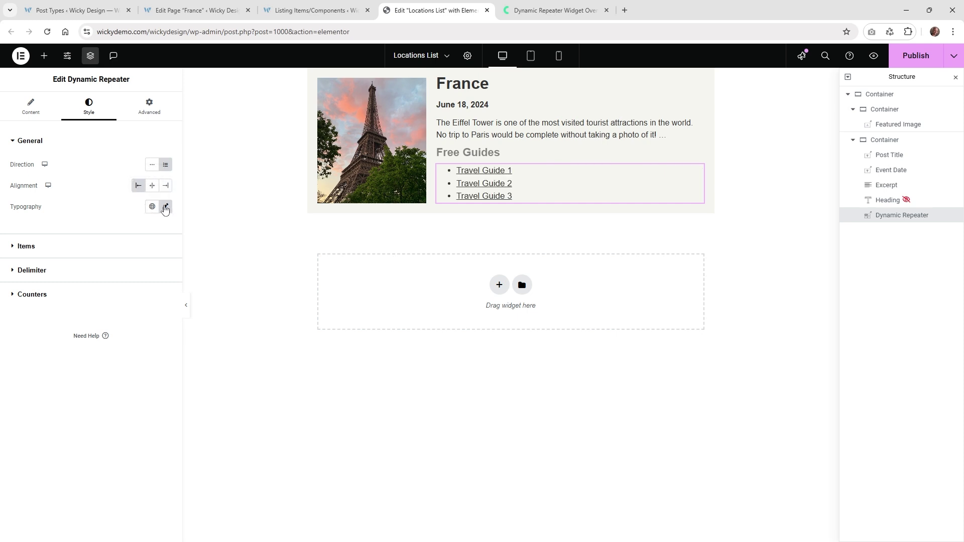
- Try a different font size for the repeater's text and reset its typography to the defaults
left_click(166, 207)
left_click_drag(29, 287, 38, 285)
left_click(148, 229)
- Set the repeater items' normal color to the global Primary color #5D9CC7 and publish the template
left_click(84, 221)
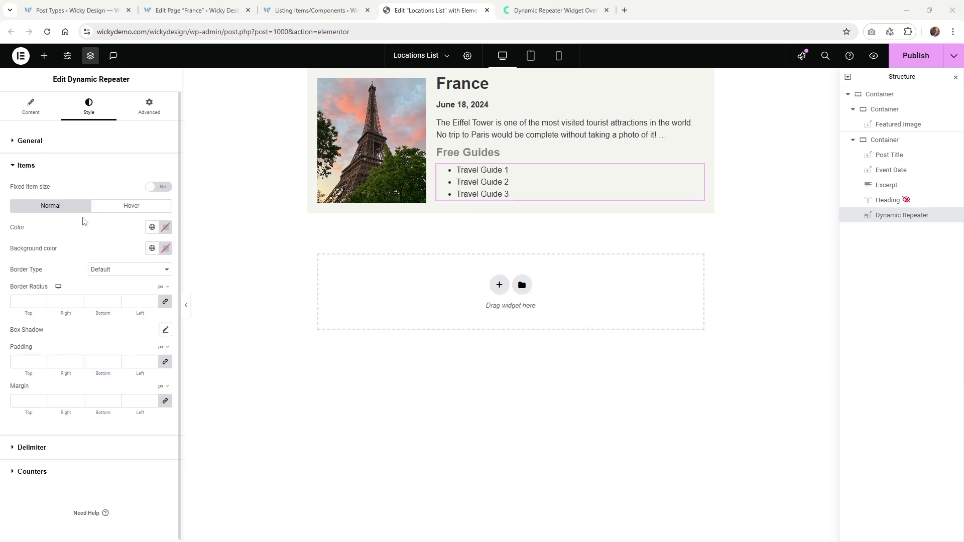
left_click(153, 231)
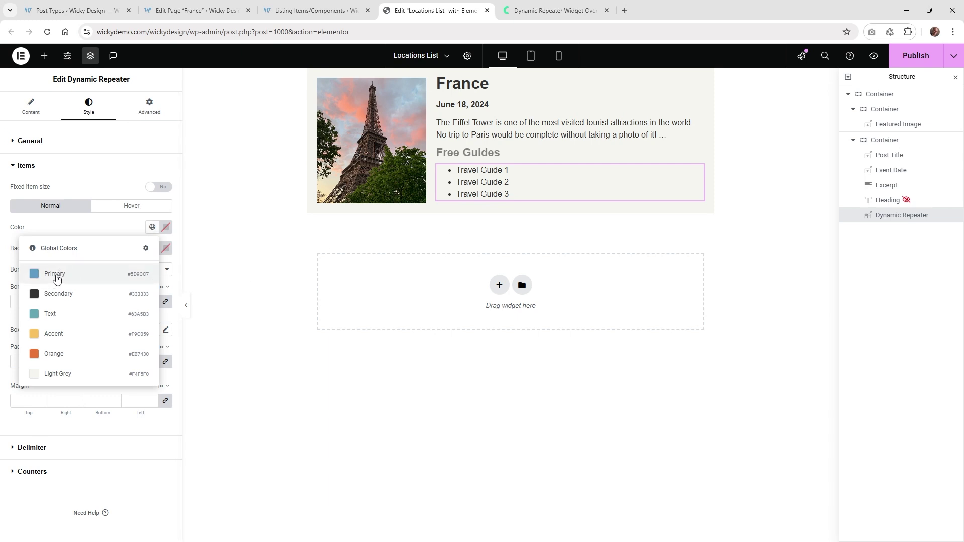
left_click(85, 279)
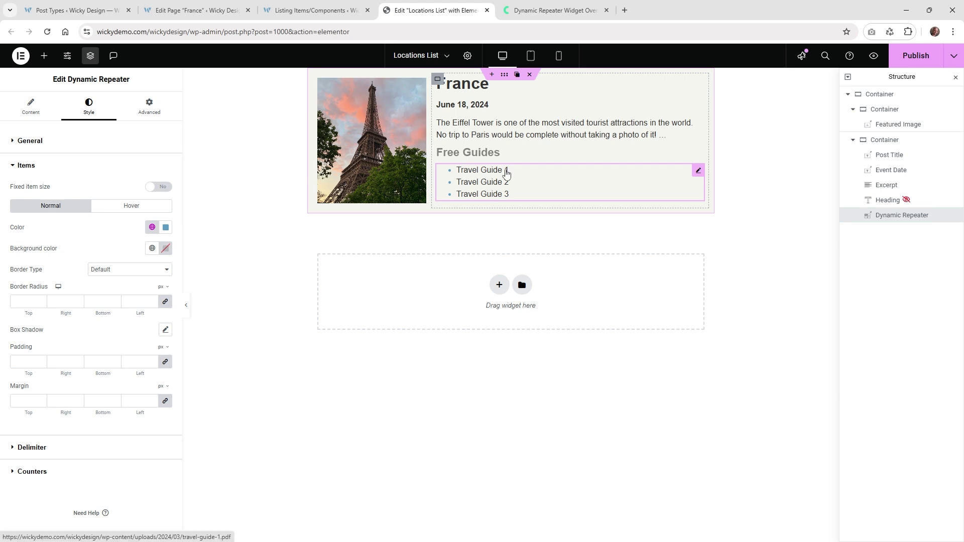
left_click(925, 60)
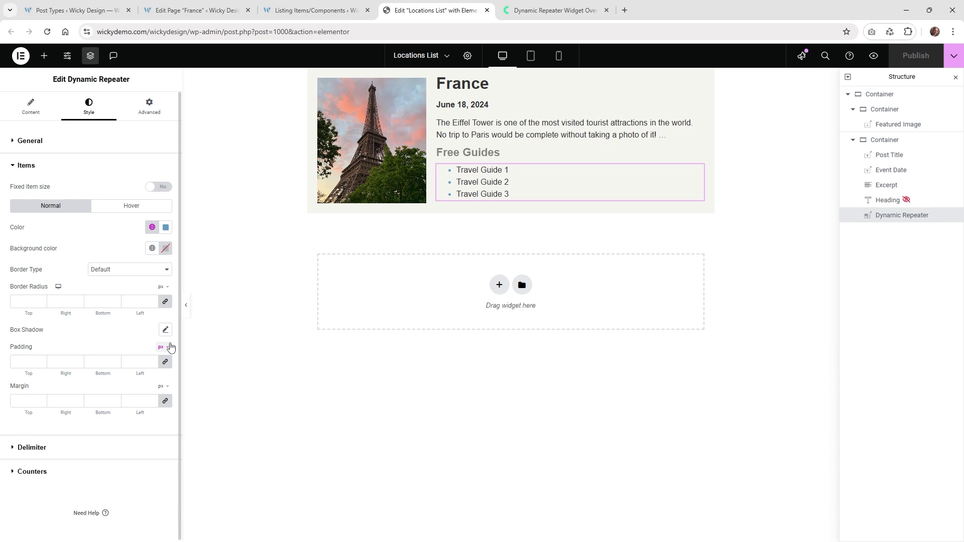
- Check the global link color in the site's typography settings and return to the Locations List template
left_click(69, 63)
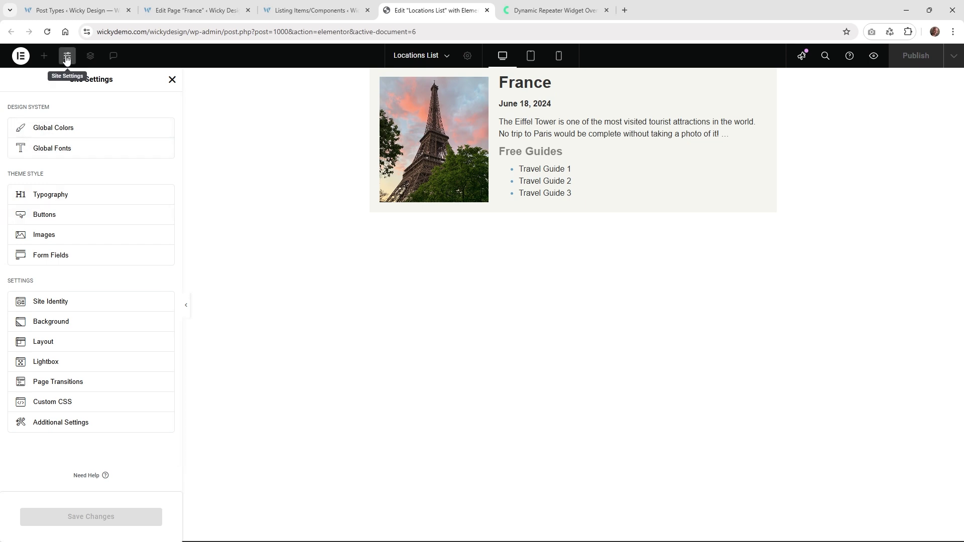
left_click(67, 199)
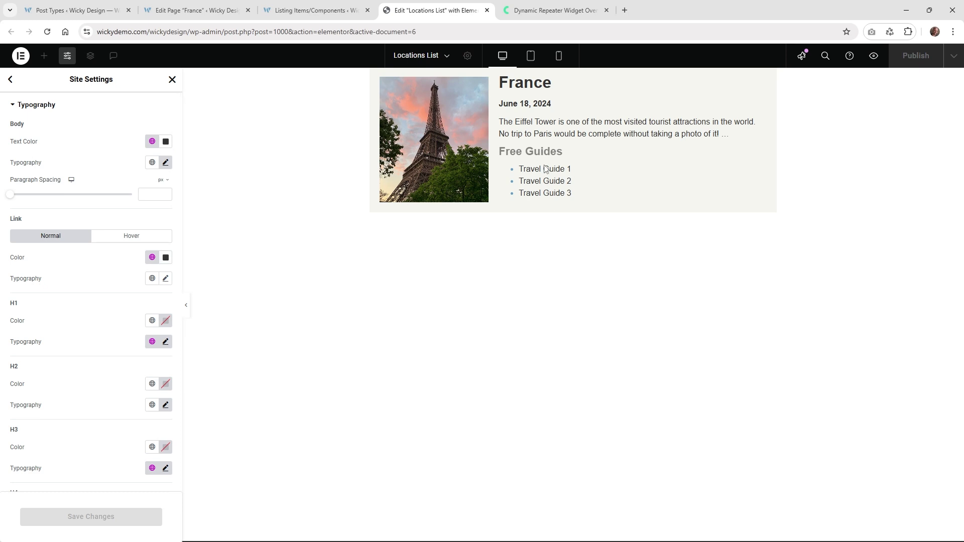
left_click(172, 80)
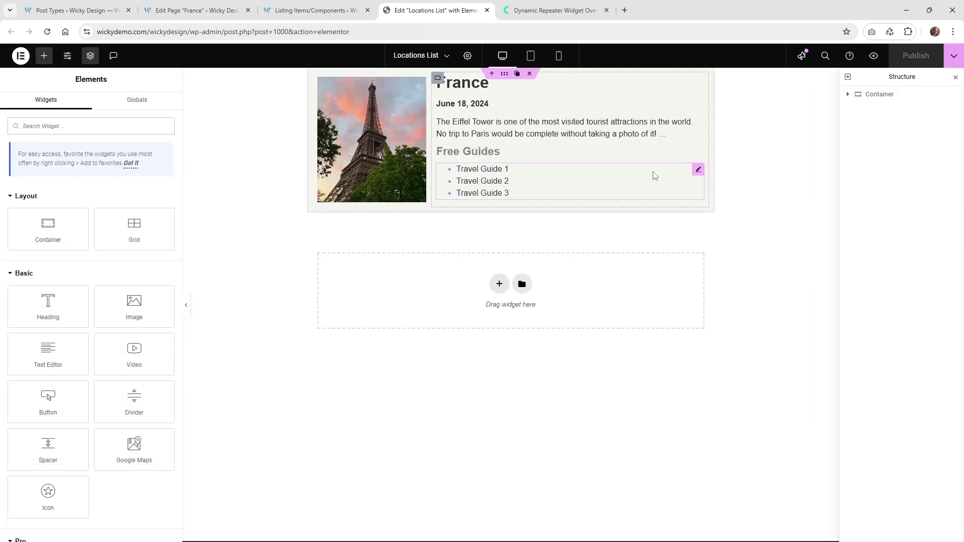
- Add the custom CSS selector a{color:#5D9CC7;} to the Dynamic Repeater and highlight the rule
left_click(698, 169)
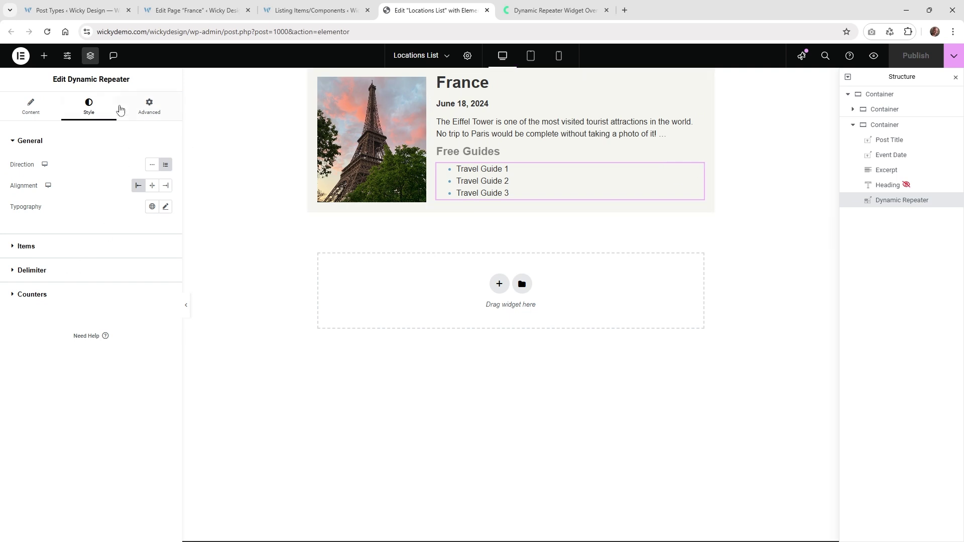
left_click(158, 119)
left_click(51, 141)
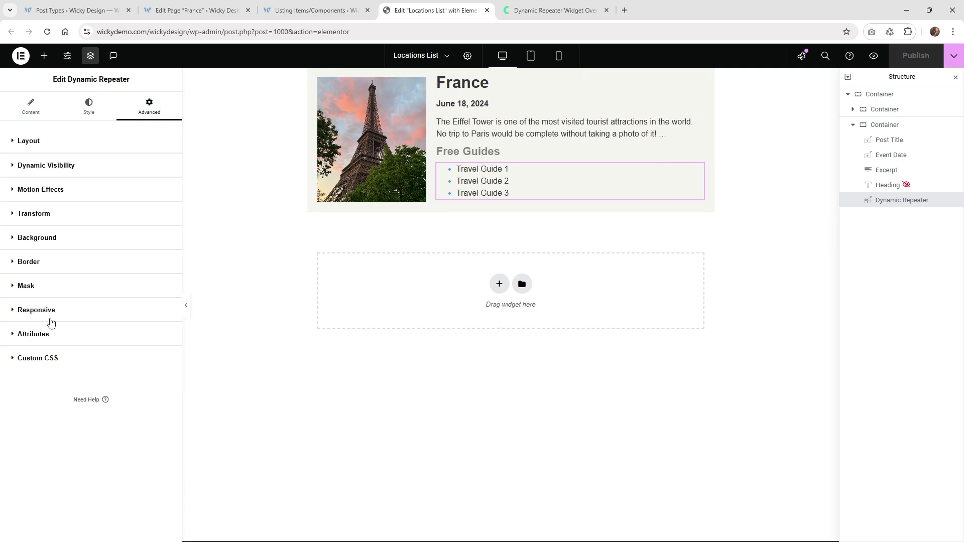
left_click(48, 359)
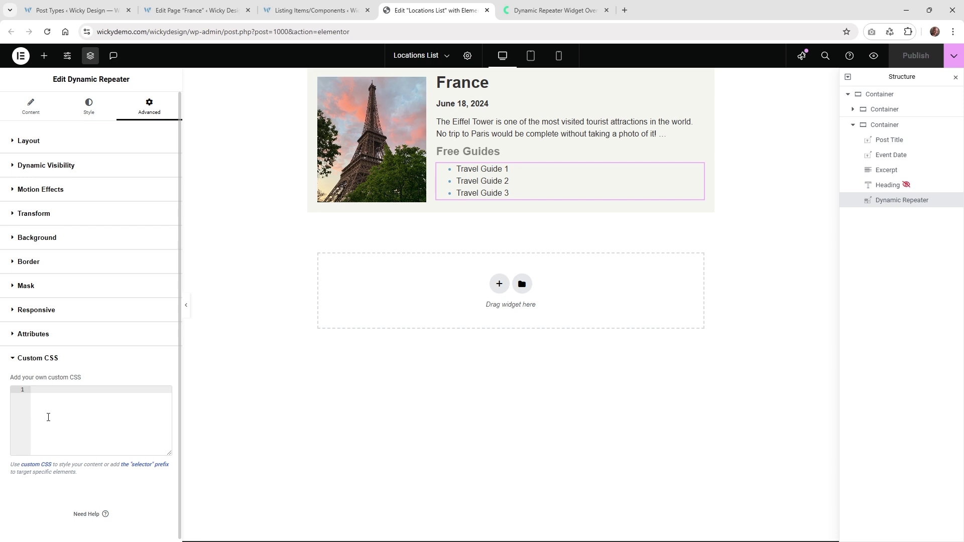
type("selector a{")
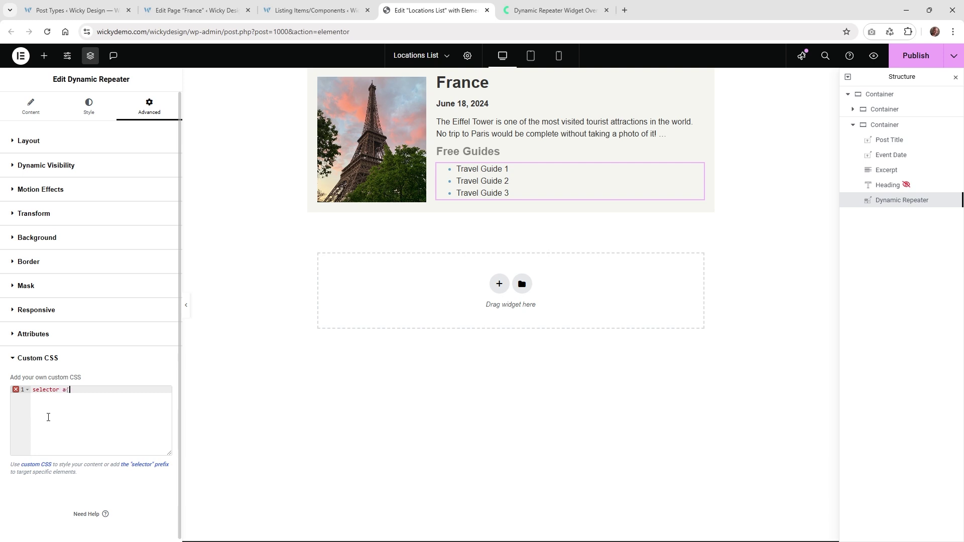
type("color:;")
type("#5D9CC7")
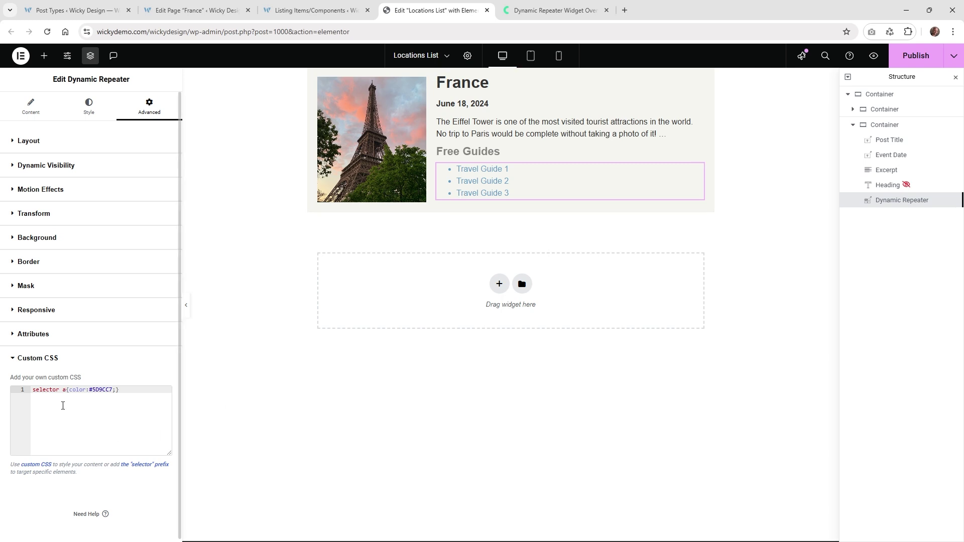
left_click_drag(144, 394, 32, 391)
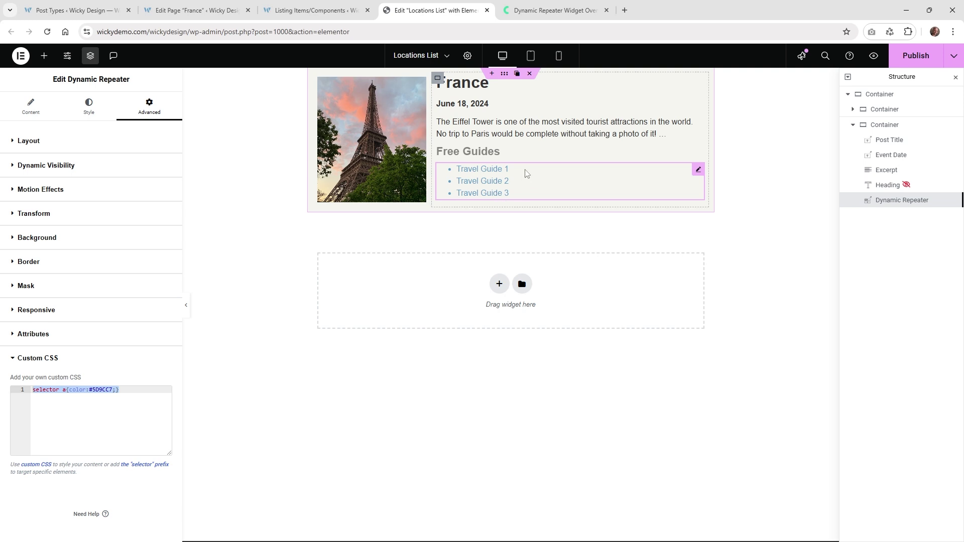
- Set the repeater text's decoration to Underline and reduce its font size
left_click(88, 104)
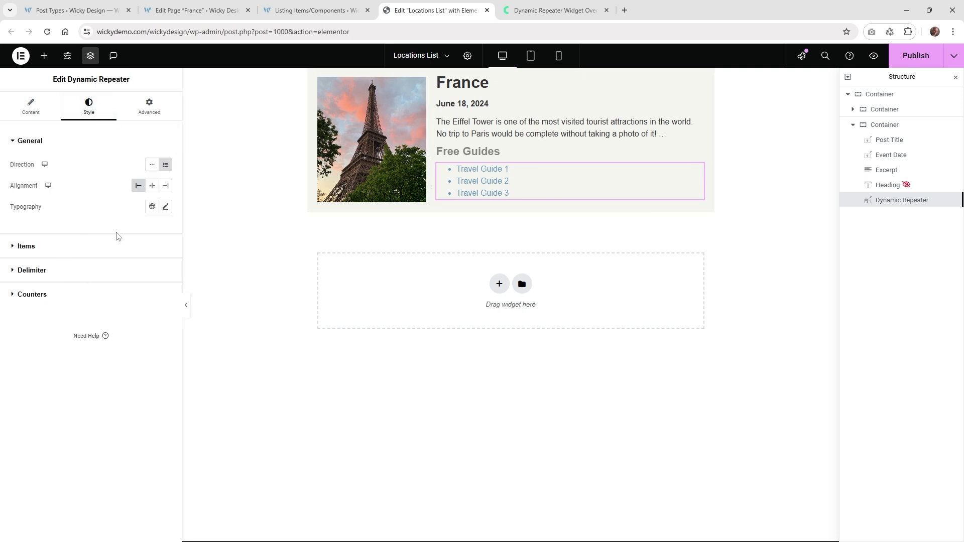
left_click(165, 206)
left_click(127, 370)
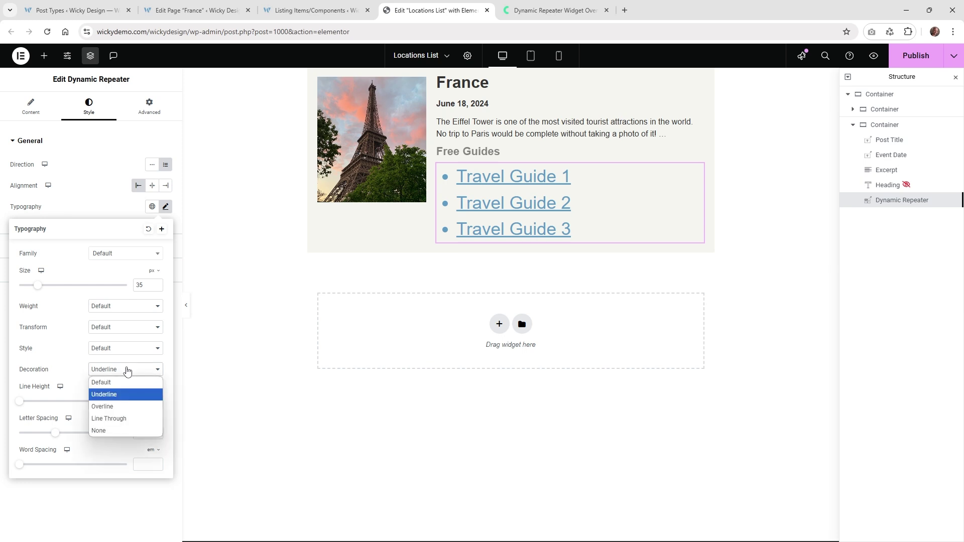
left_click(127, 370)
left_click(127, 369)
left_click(118, 395)
left_click_drag(37, 285, 30, 288)
left_click(56, 506)
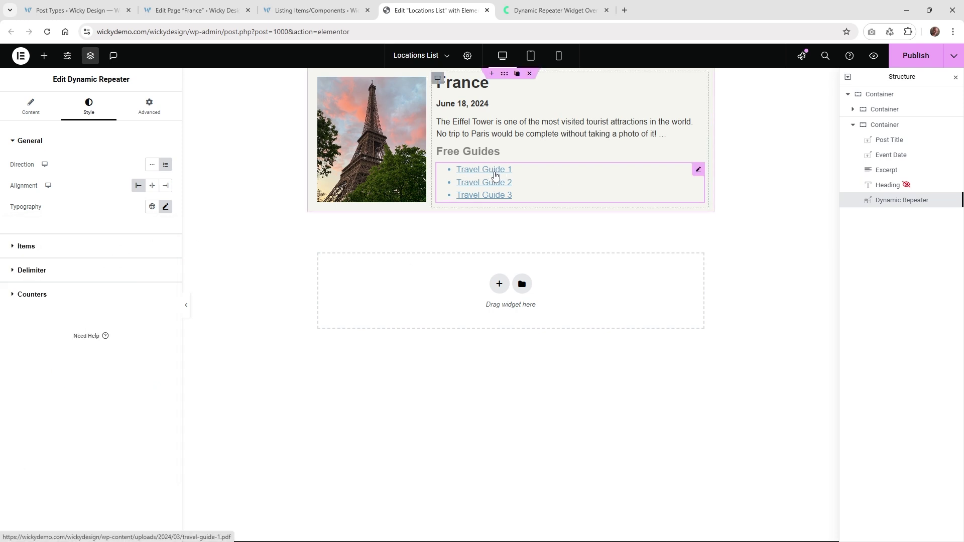
- Review the repeater's item HTML tag options and remaining content settings, and publish the template
left_click(31, 107)
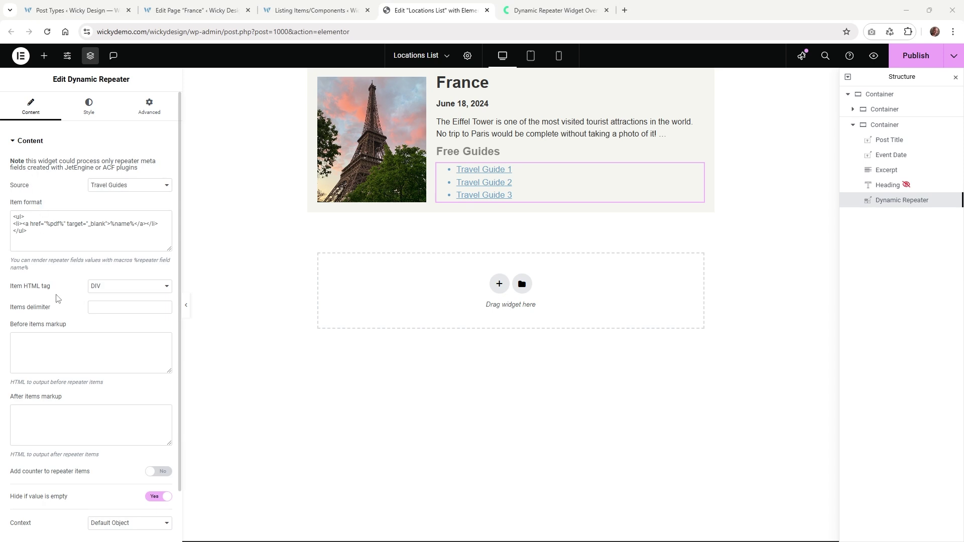
left_click(98, 287)
left_click(104, 286)
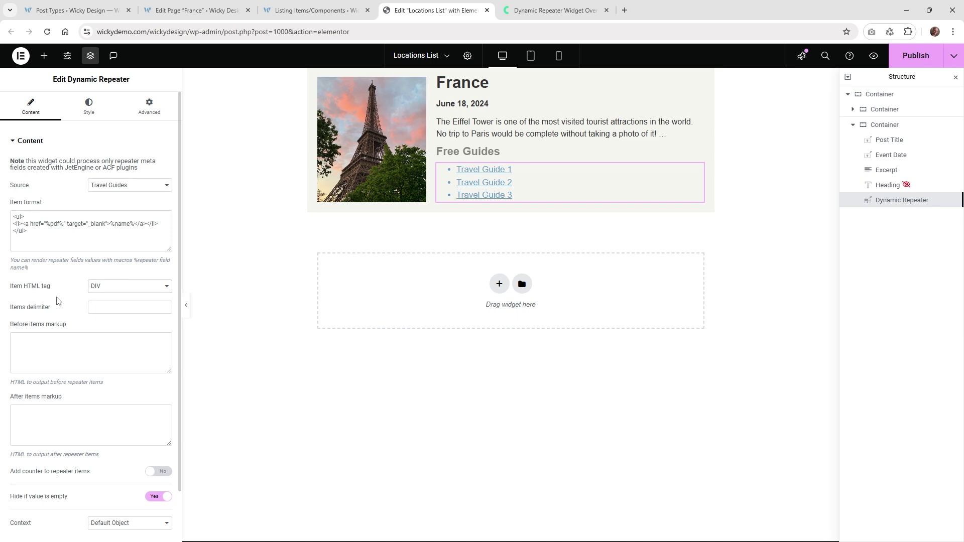
left_click(120, 287)
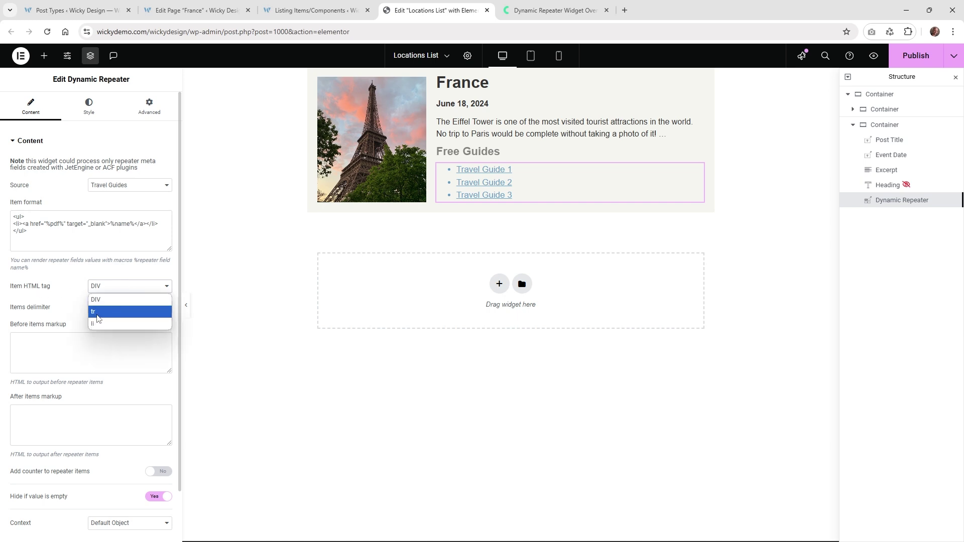
left_click(121, 287)
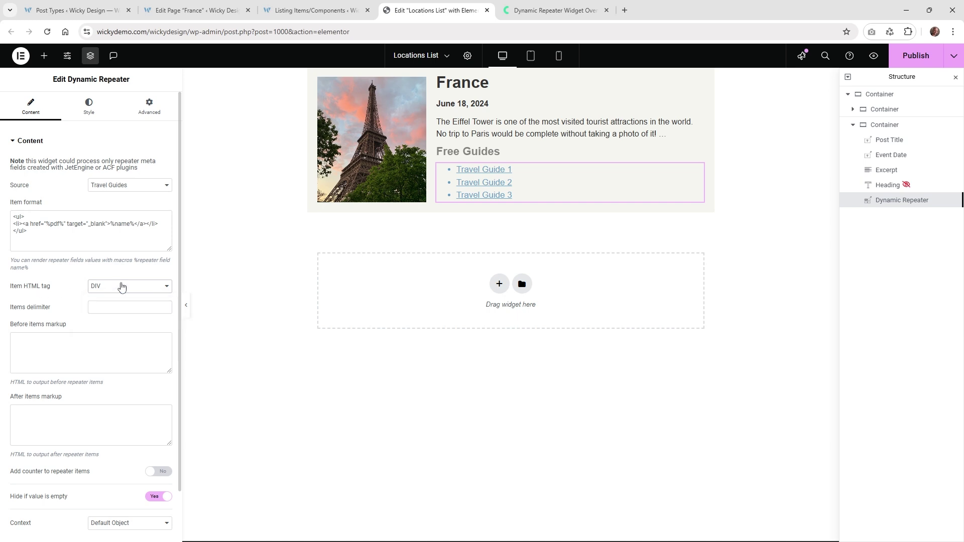
scroll(64, 296, "down", 2)
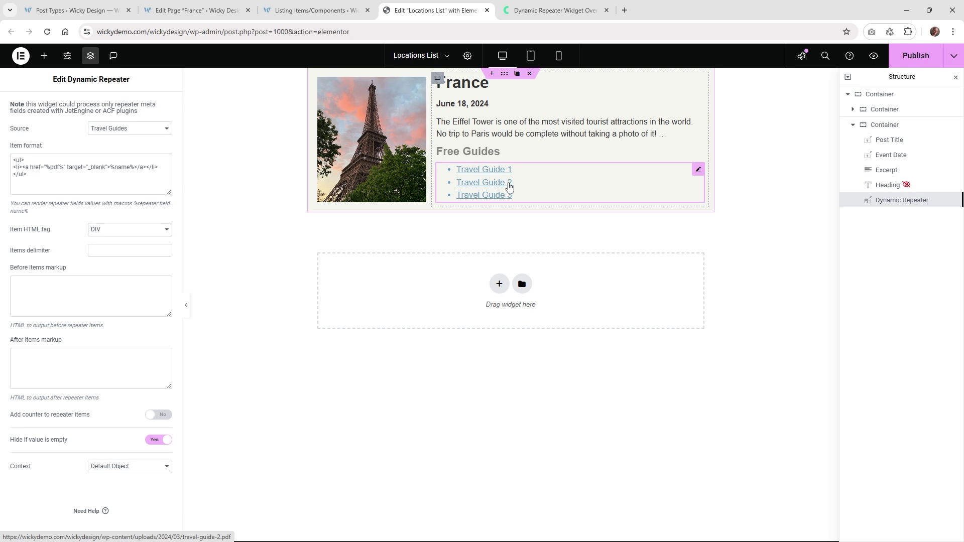
left_click(910, 65)
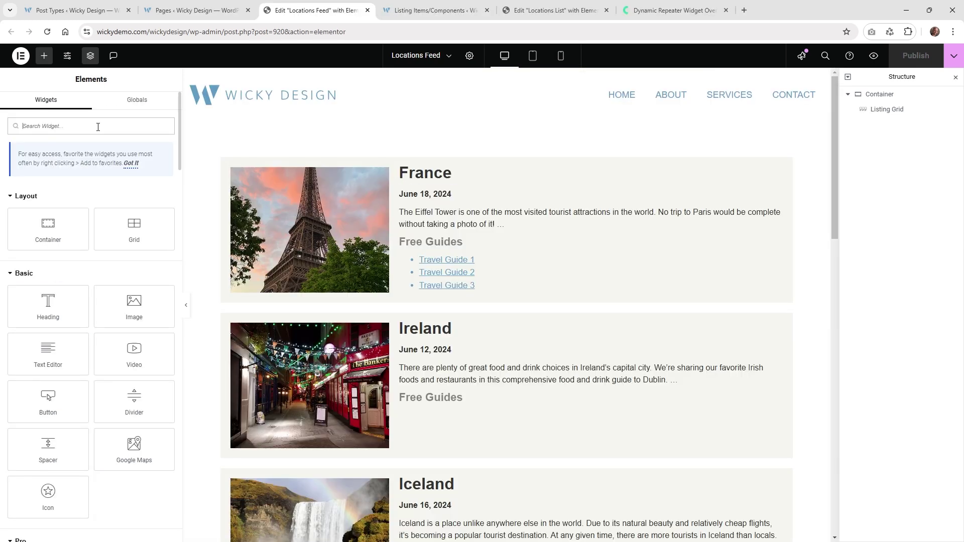
- On the Locations Feed page, search the widgets for "listing" and set the existing Locations List grid to 2 columns
type("listing")
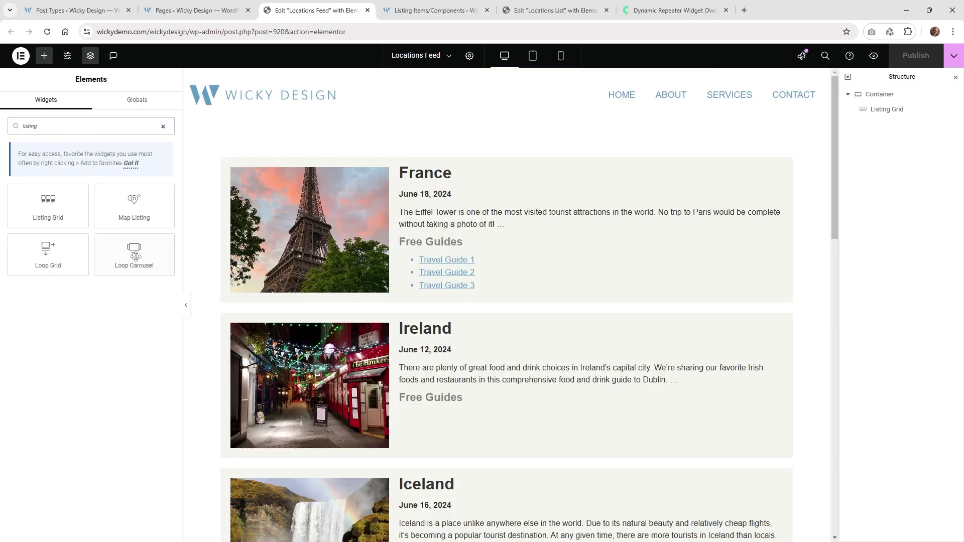
left_click(789, 165)
left_click(118, 168)
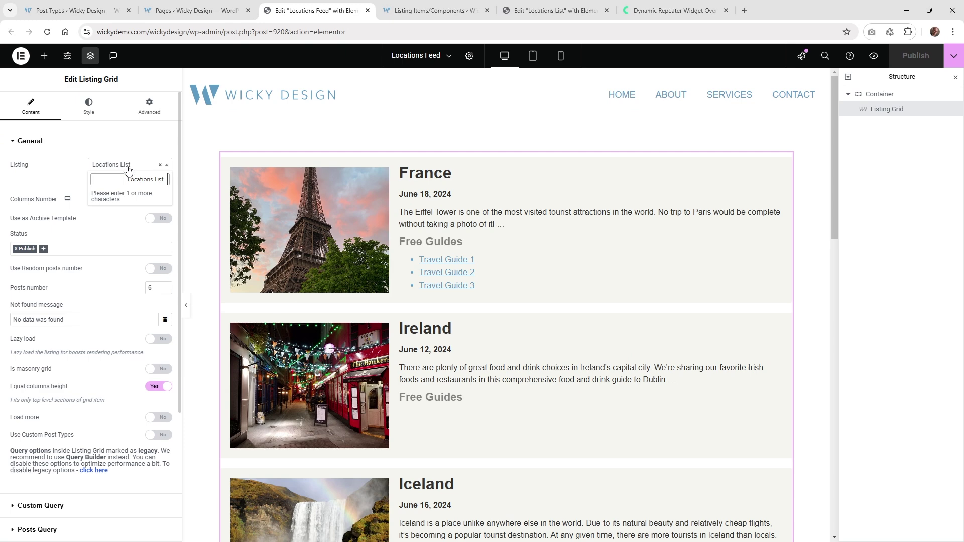
left_click(55, 184)
left_click(119, 200)
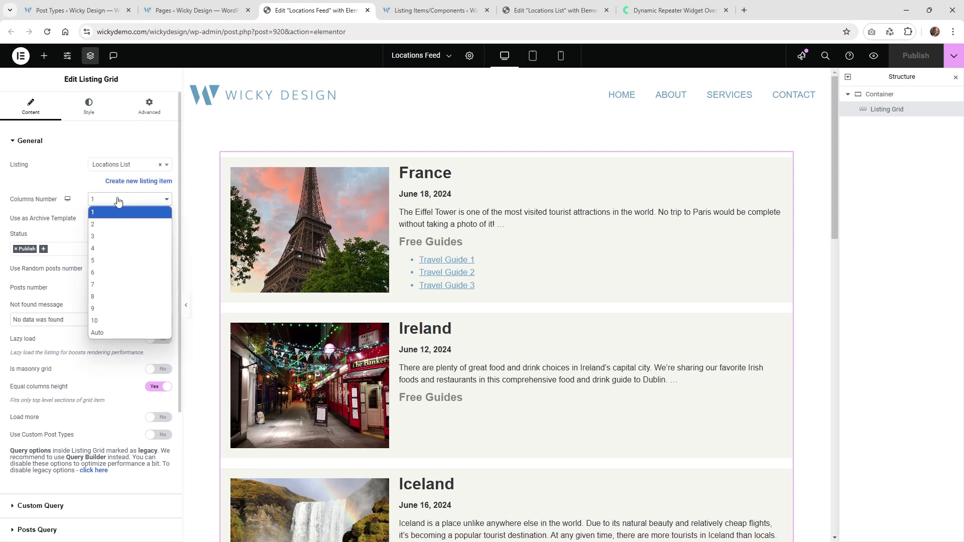
left_click(114, 224)
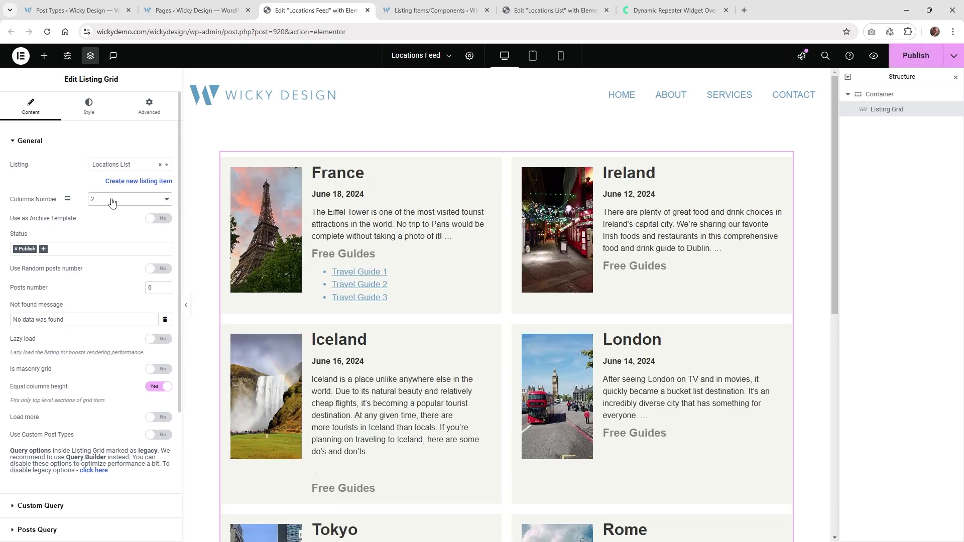
- Set the Listing Grid's columns number to 1 and review its remaining content settings
left_click(112, 202)
left_click(108, 218)
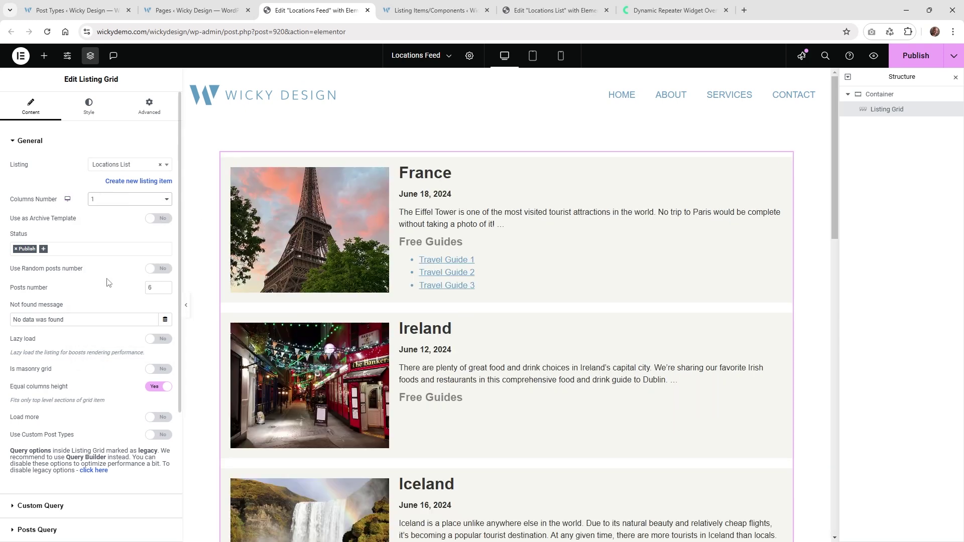
scroll(103, 294, "down", 1)
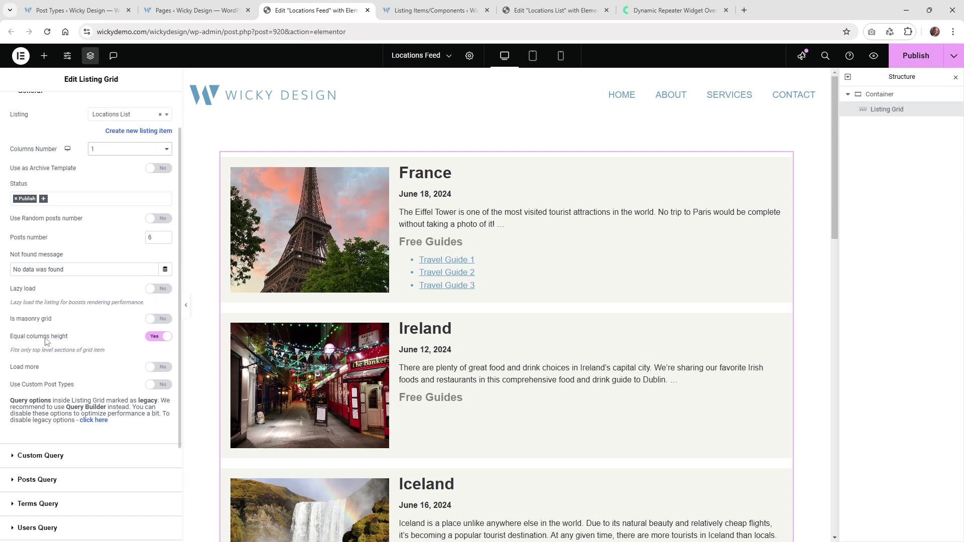
scroll(136, 339, "down", 2)
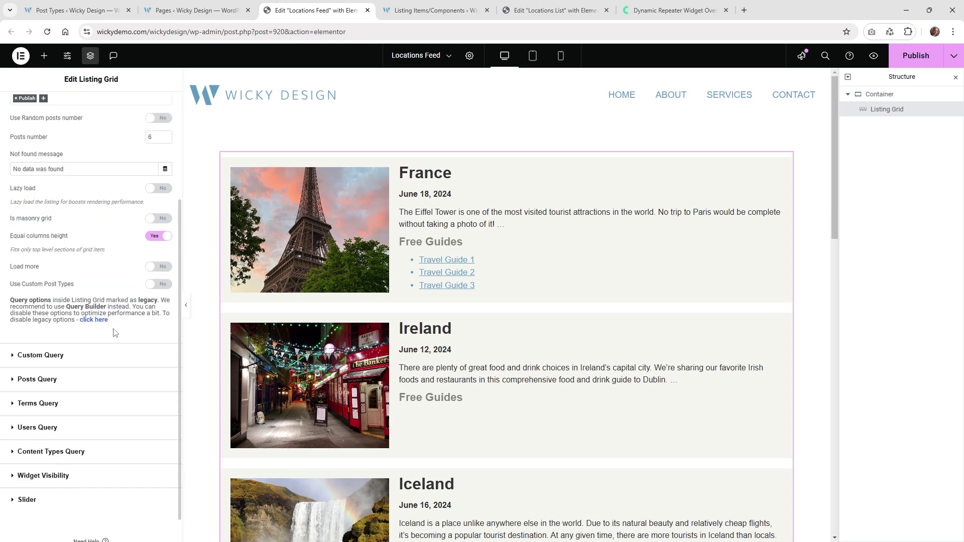
scroll(116, 332, "up", 3)
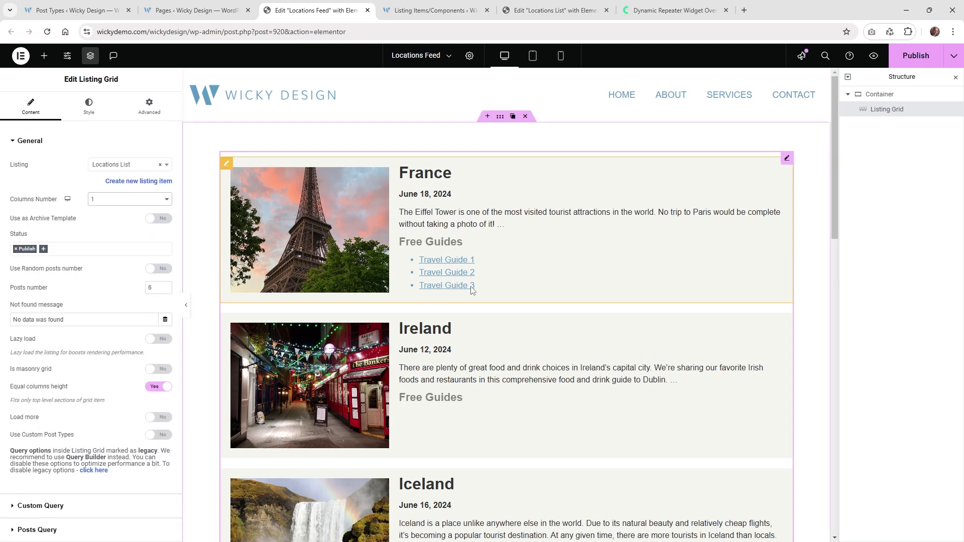
- Preview the Locations Feed page and test France's Travel Guide 1 and Travel Guide 2 links, closing each opened PDF
left_click(876, 56)
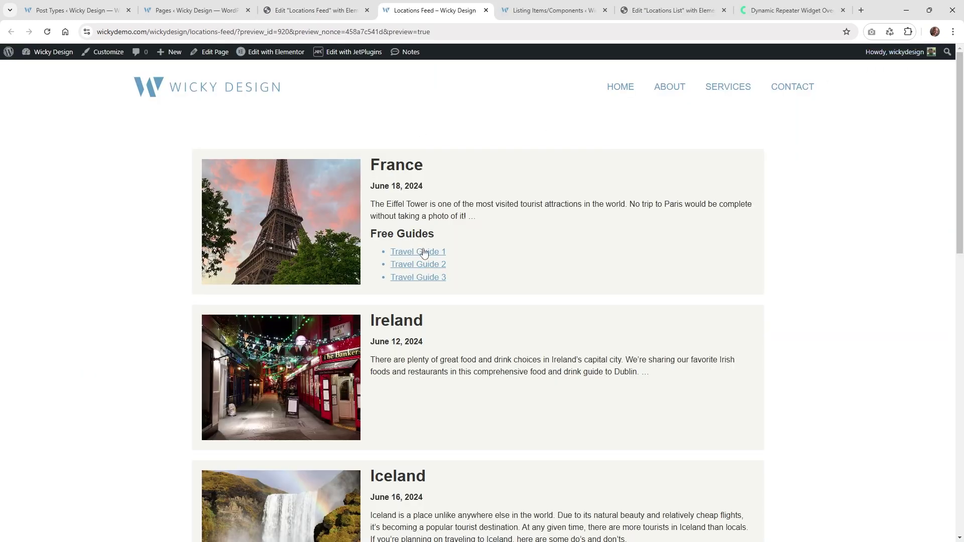
left_click(428, 255)
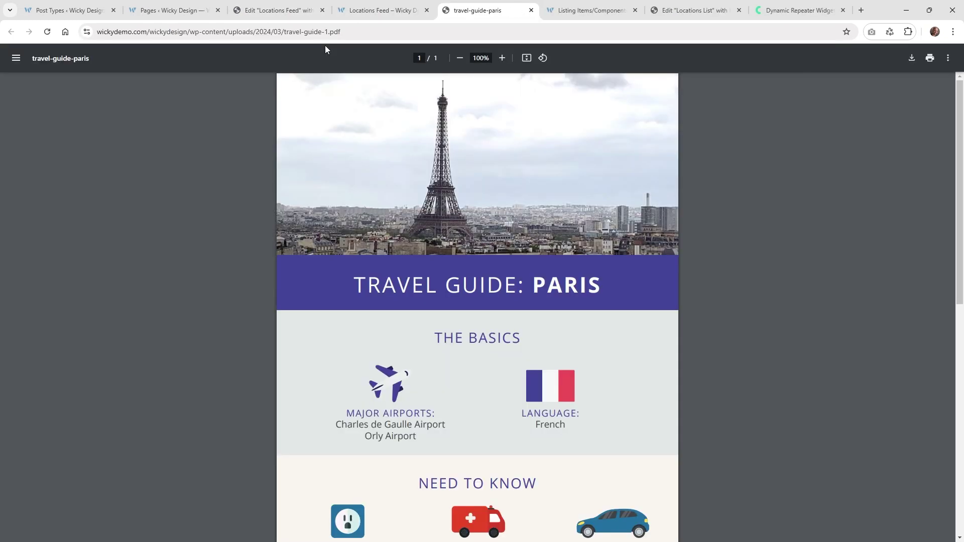
left_click(531, 10)
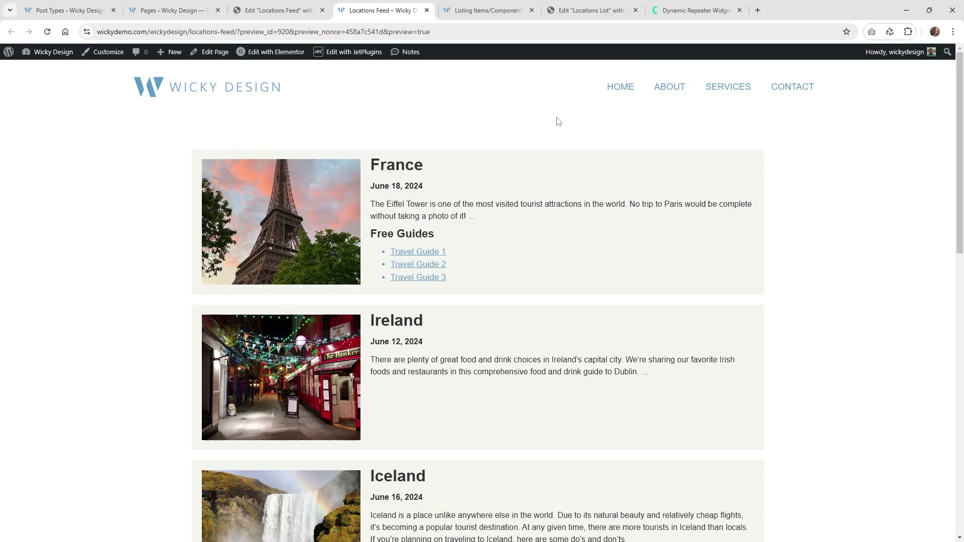
left_click(436, 266)
left_click(531, 10)
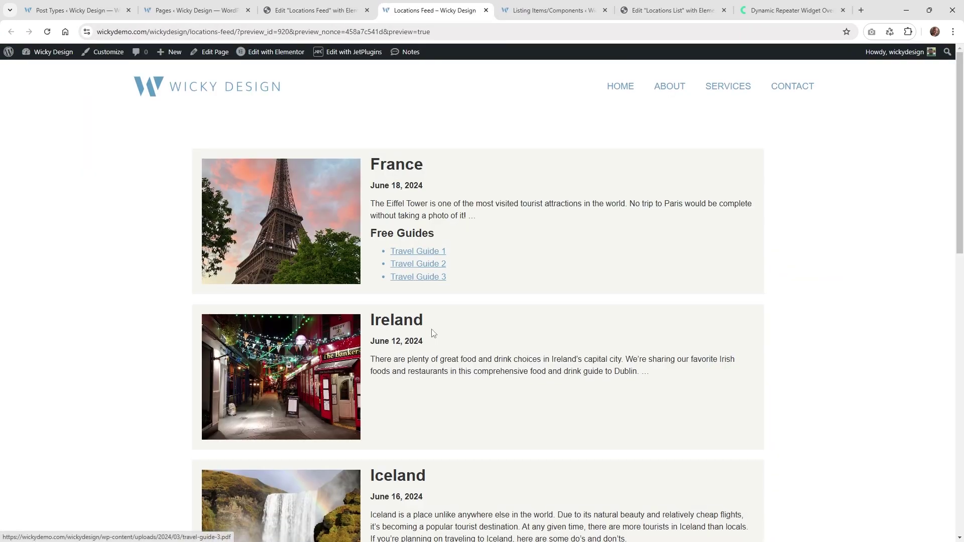
- Examine the Ireland, Iceland and London entries in the preview for guide content, and view the JetEngine dashboard modules
scroll(389, 245, "down", 3)
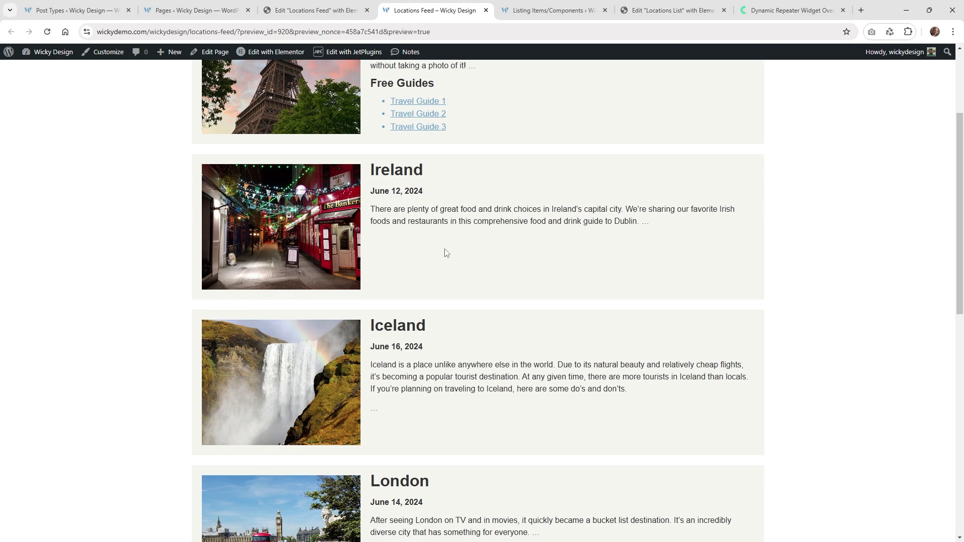
left_click_drag(387, 250, 402, 279)
left_click(431, 284)
scroll(472, 234, "up", 3)
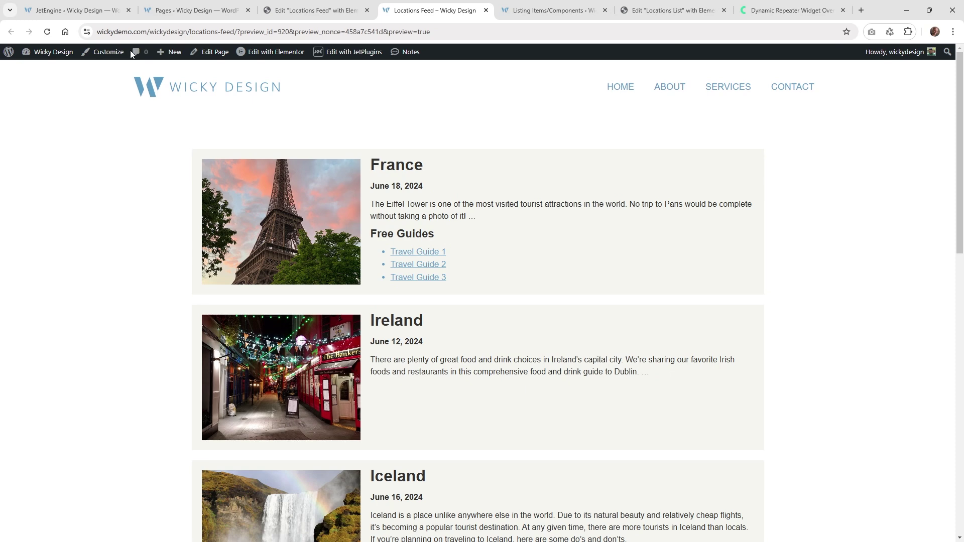
left_click(71, 10)
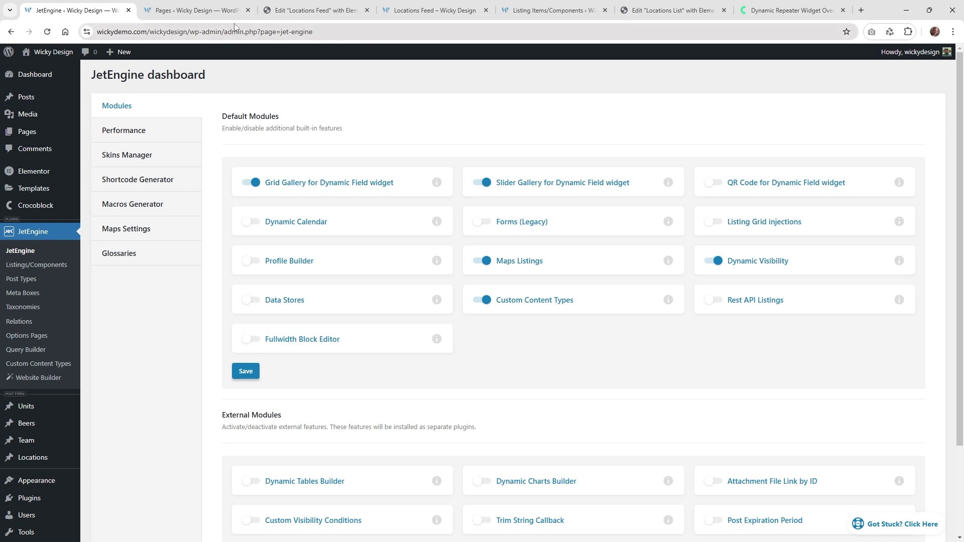
- In the Locations List template, insert an Accordion above the Dynamic Repeater and remove its second and third items
left_click(407, 9)
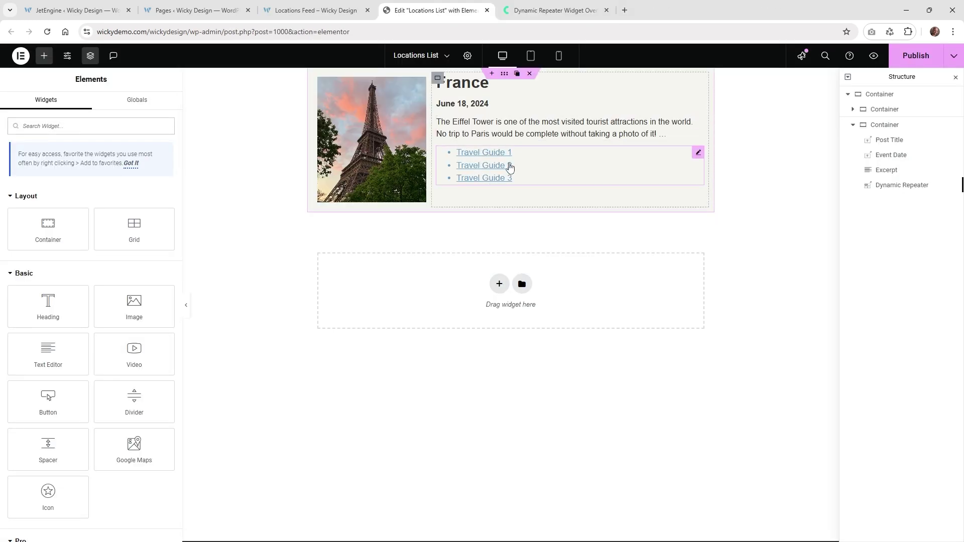
left_click(69, 127)
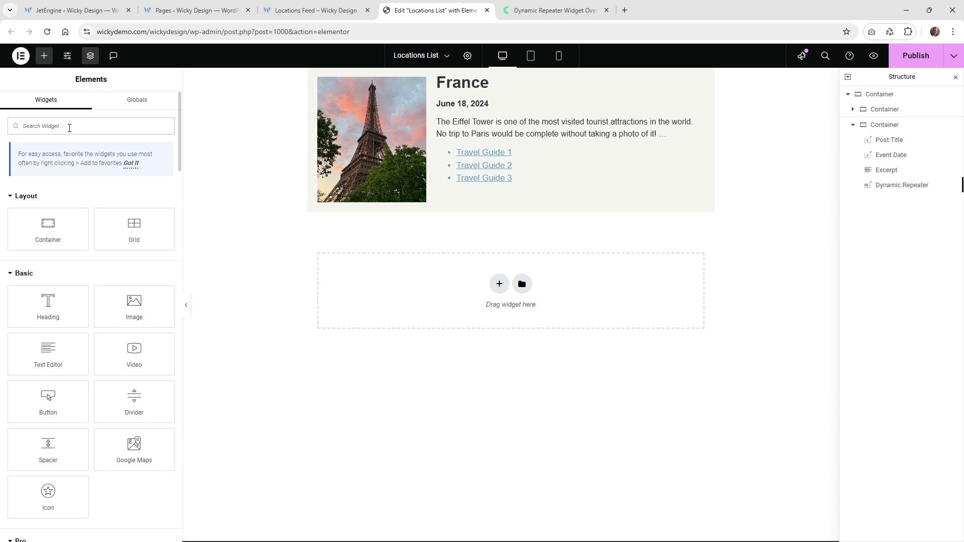
type("acc")
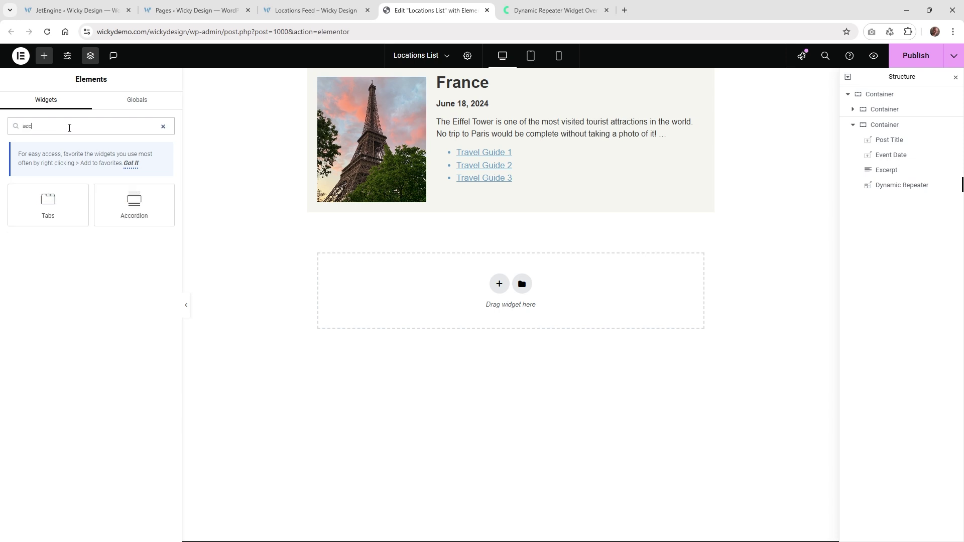
left_click_drag(111, 197, 516, 149)
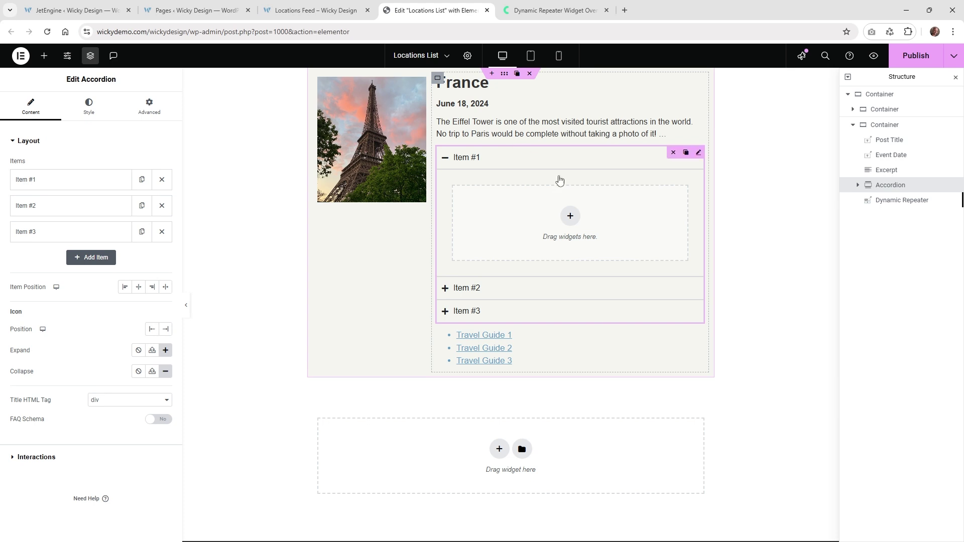
left_click(162, 205)
left_click(162, 206)
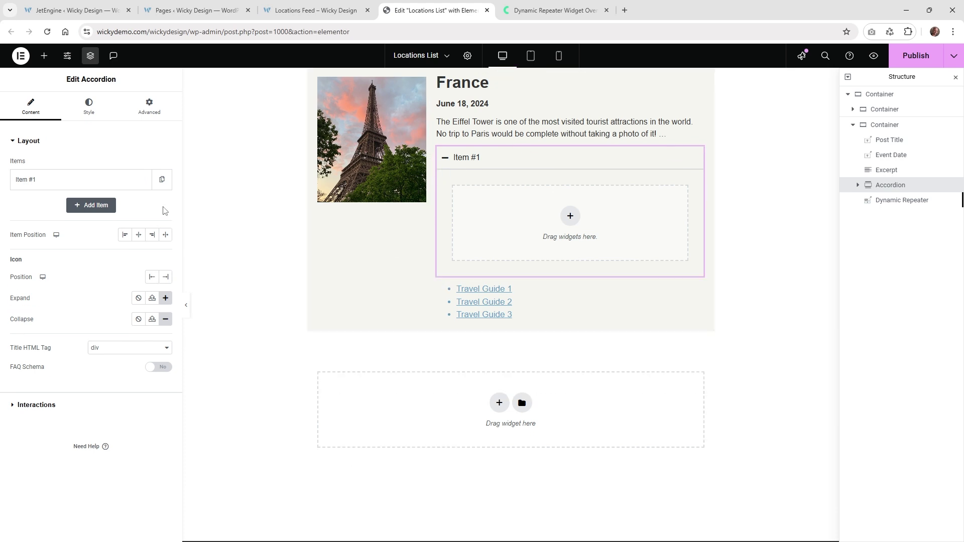
- Title the remaining accordion item "Travel Guides"
left_click(70, 183)
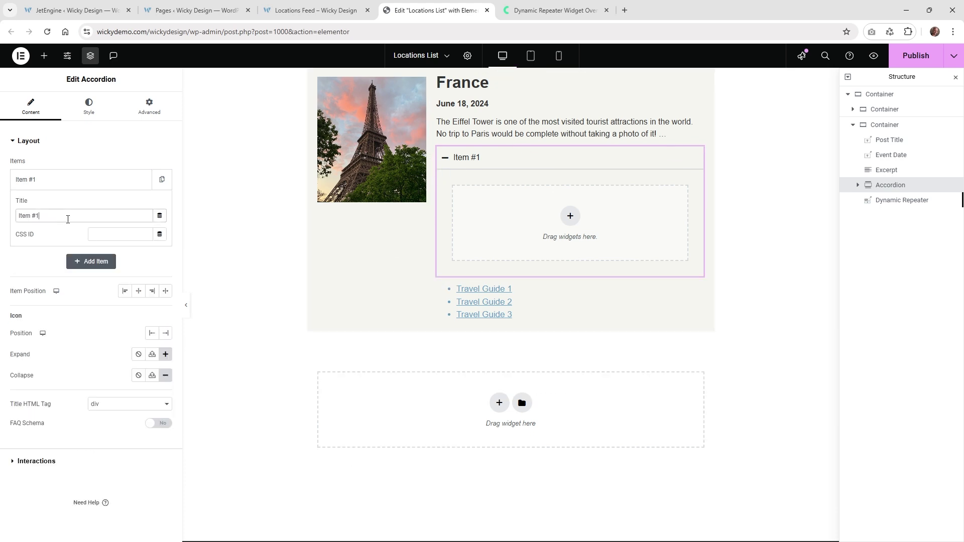
triple_click(68, 219)
type("Travel Guides")
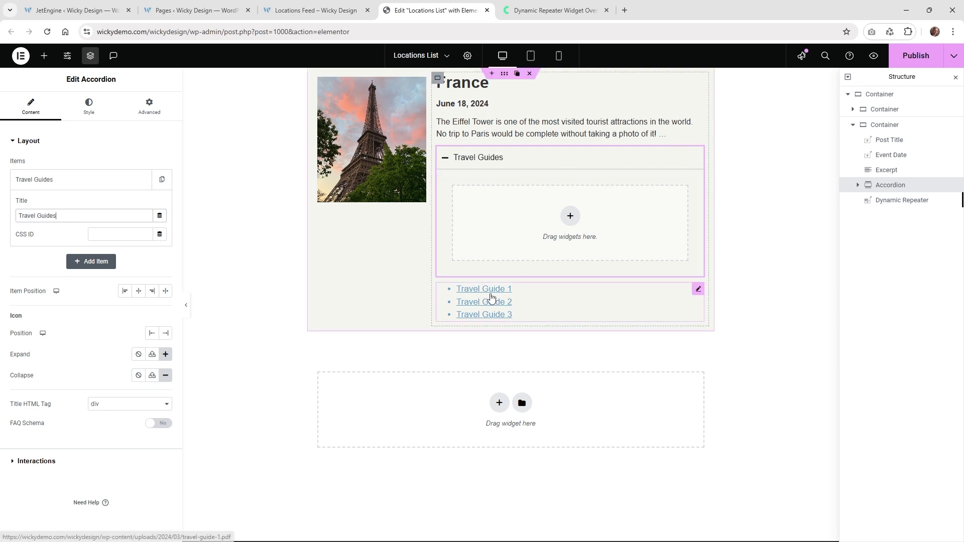
- Move the Dynamic Repeater inside the Travel Guides accordion item and inspect the accordion, item container and repeater settings
left_click_drag(697, 289, 598, 213)
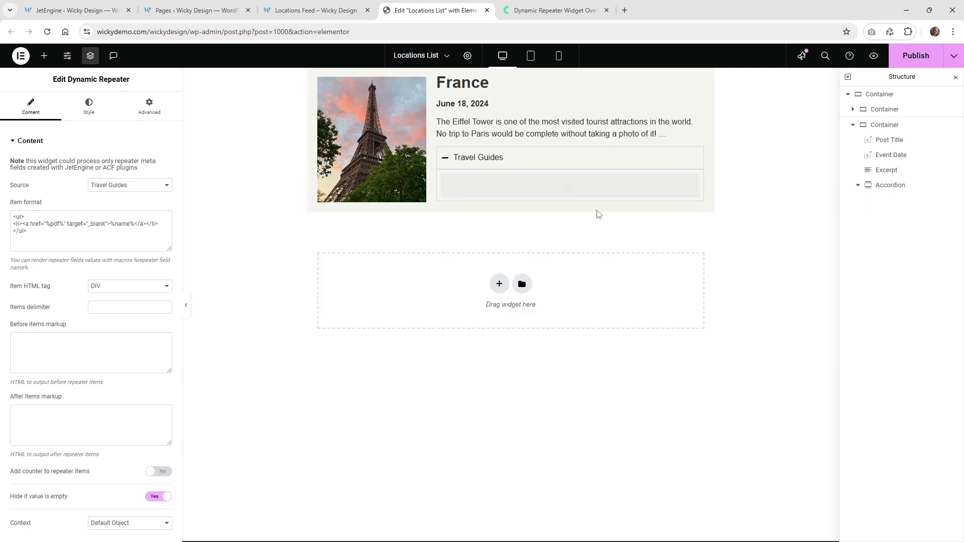
left_click(890, 187)
left_click(892, 201)
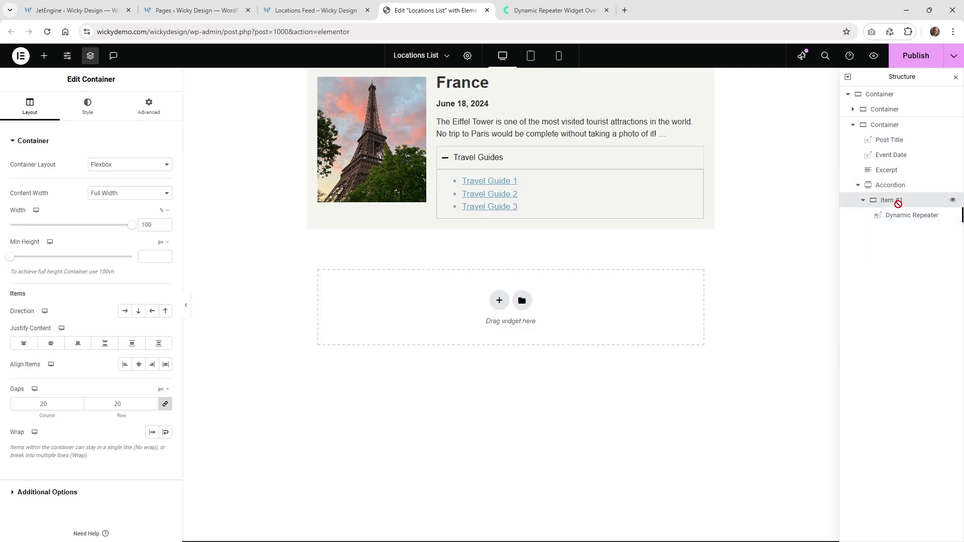
left_click(886, 185)
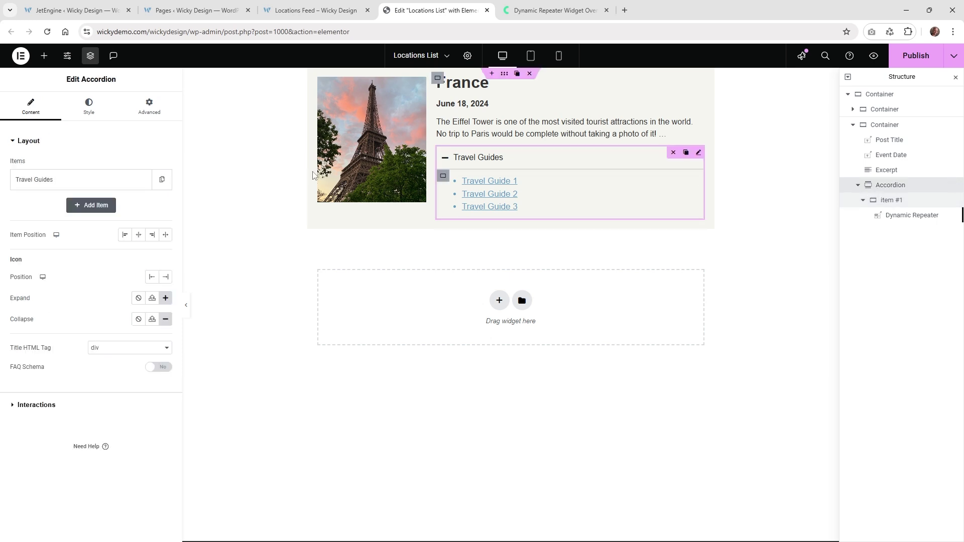
left_click(90, 180)
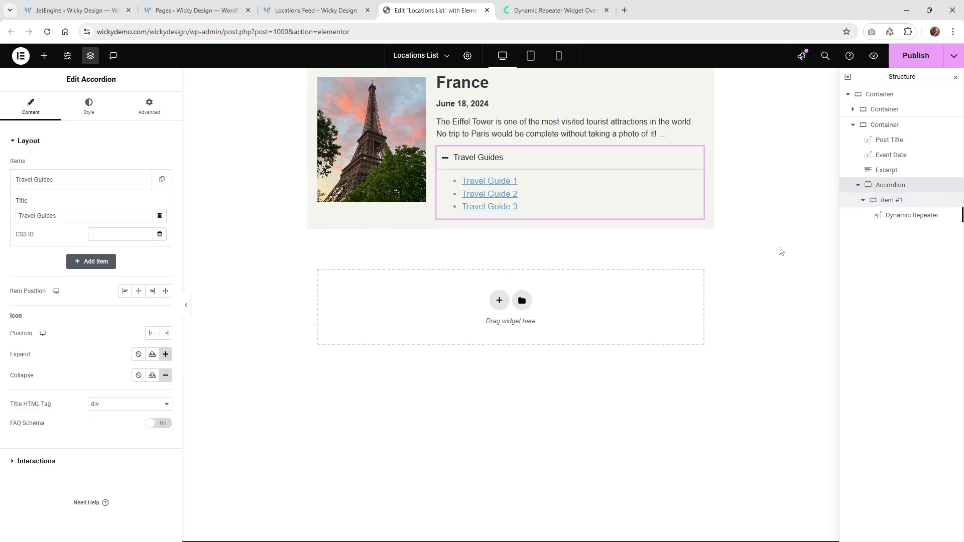
left_click(903, 217)
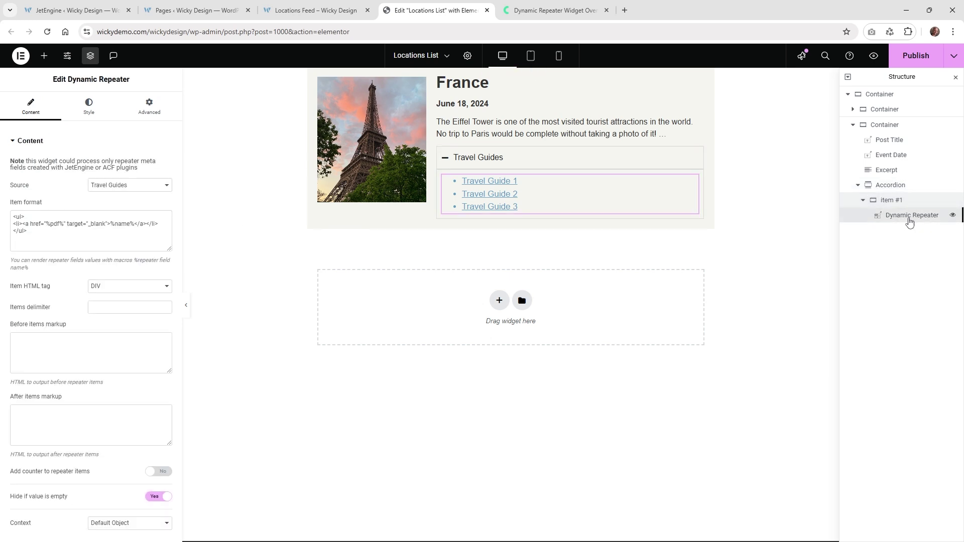
- Collapse and expand the Travel Guides accordion on the canvas to test it, and publish the template
left_click(498, 166)
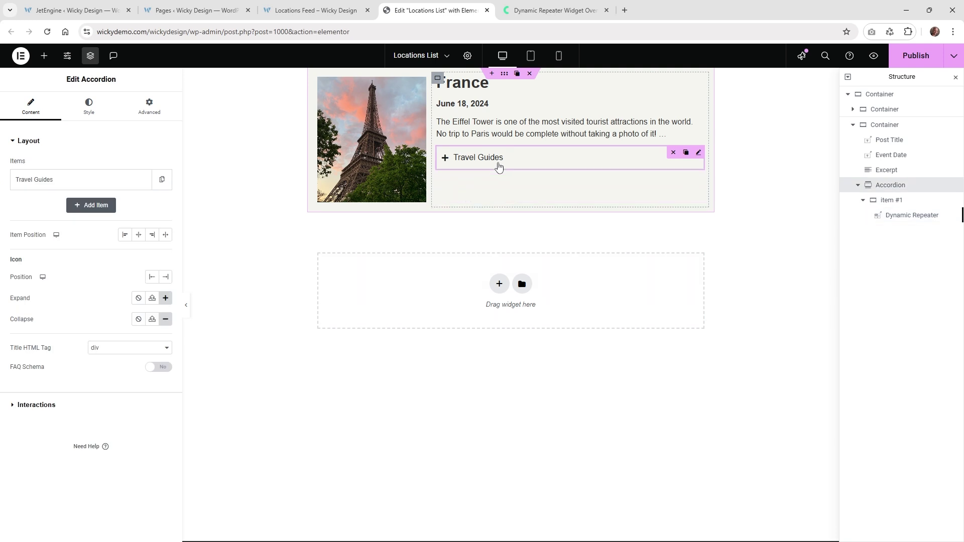
left_click(498, 166)
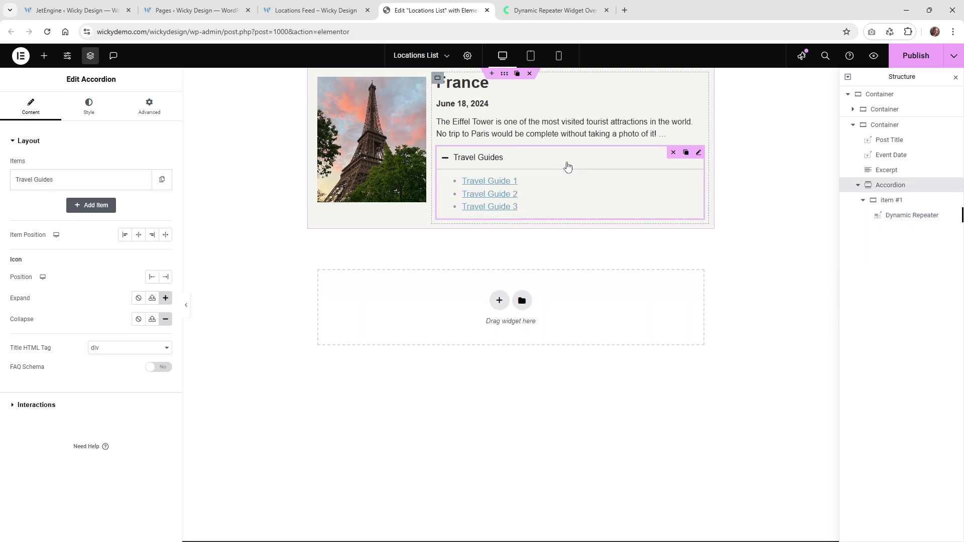
left_click(912, 59)
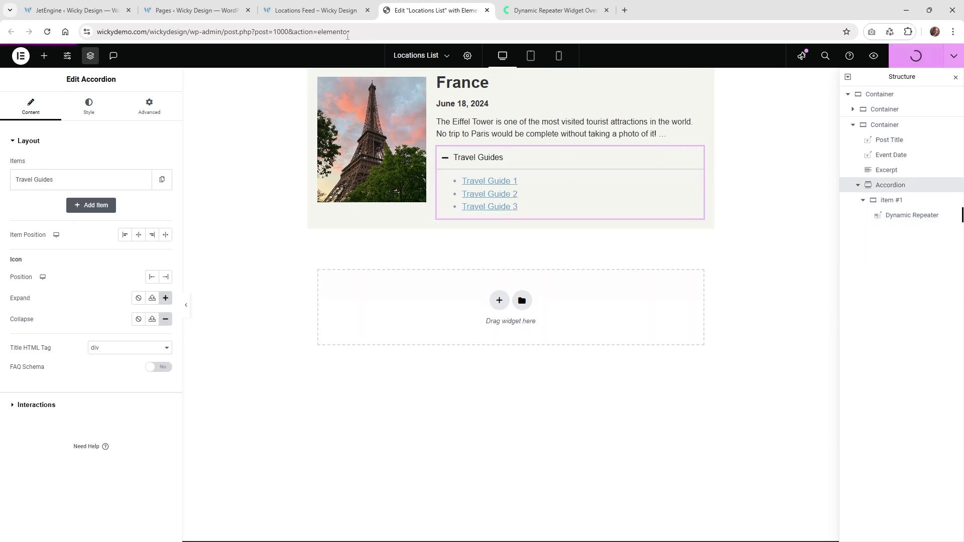
- Reload the Locations Feed preview and test collapsing and expanding France's Travel Guides accordion
mouse_move(306, 3)
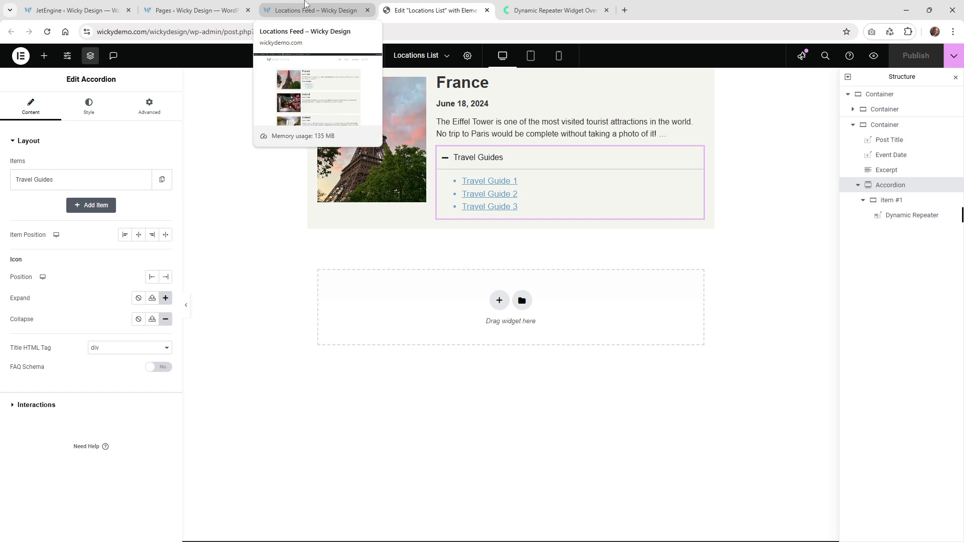
left_click(305, 4)
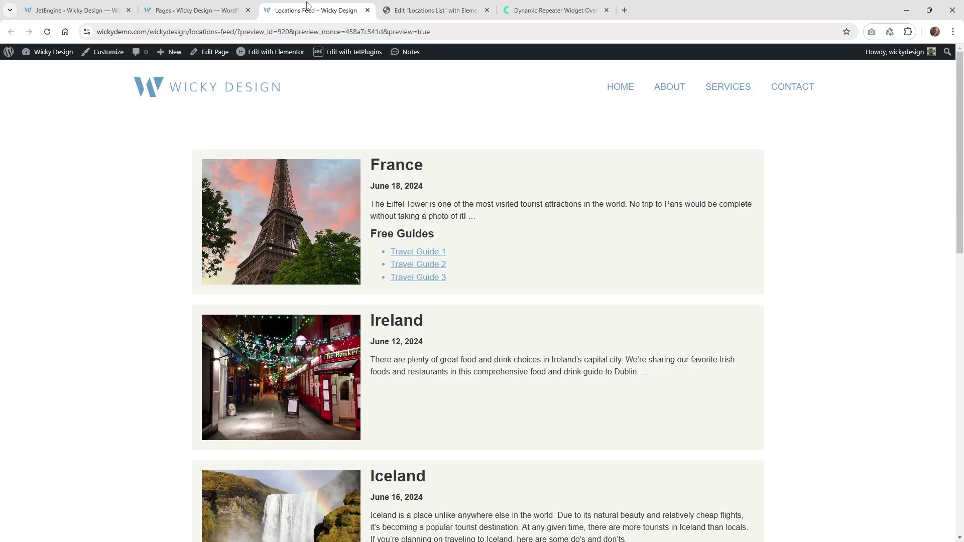
left_click(48, 32)
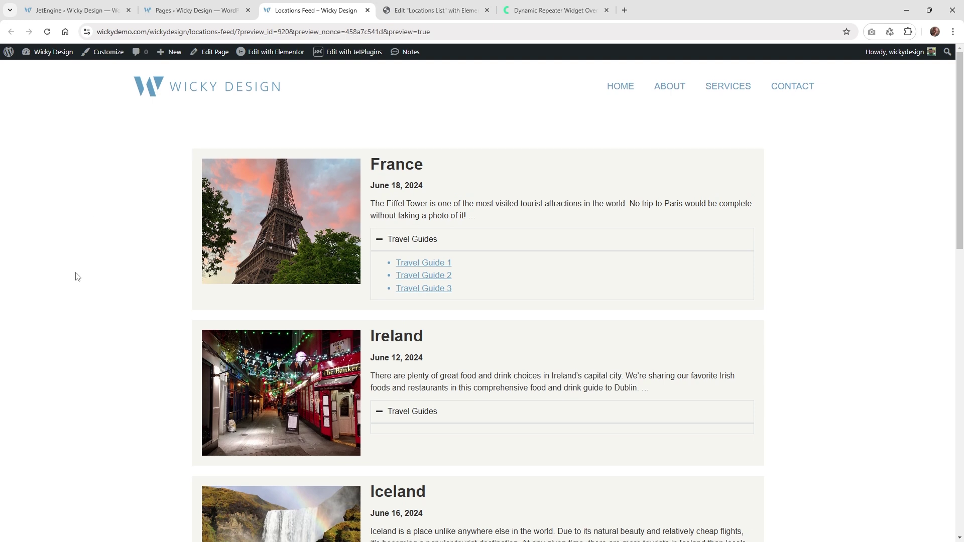
scroll(341, 235, "down", 2)
left_click(462, 143)
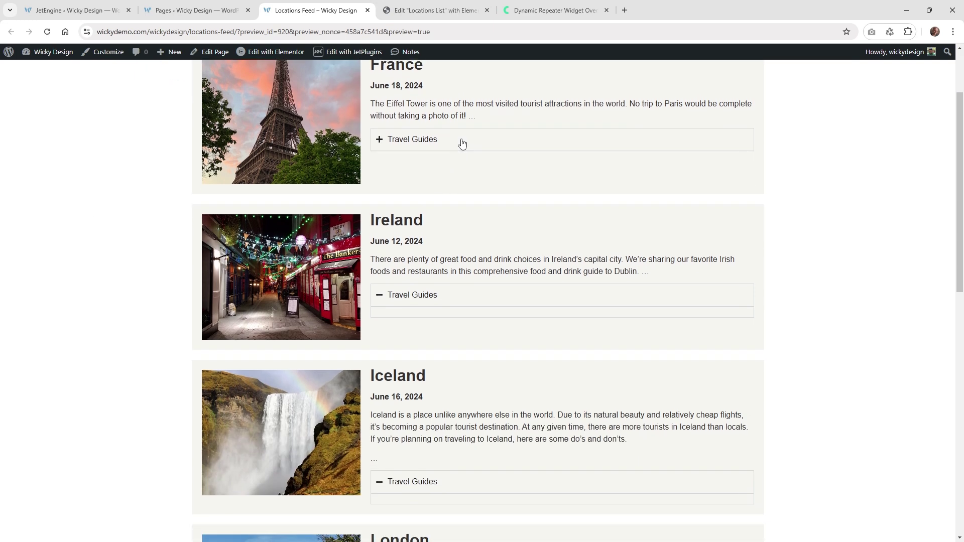
left_click(461, 142)
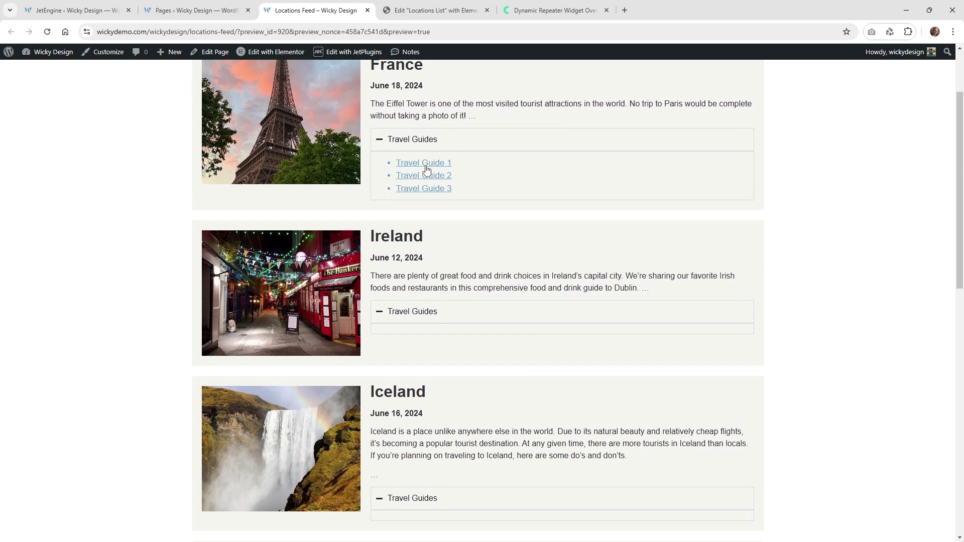
left_click(428, 142)
left_click(419, 144)
- Collapse the Travel Guides accordions of Ireland, Iceland, London and Tokyo in the preview and compare them with France's entry
left_click(428, 316)
scroll(428, 317, "down", 3)
left_click(421, 354)
scroll(411, 353, "down", 3)
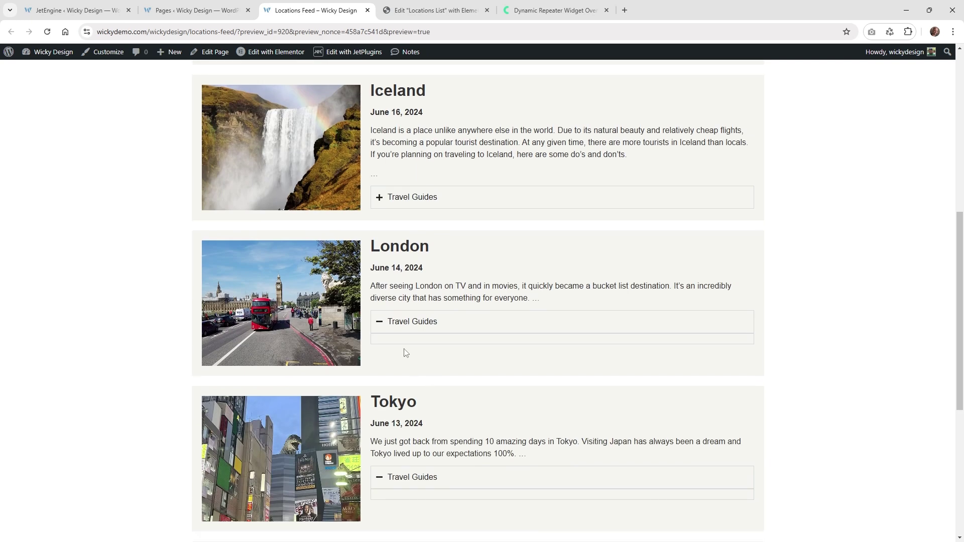
left_click(411, 318)
scroll(434, 367, "down", 3)
left_click(413, 325)
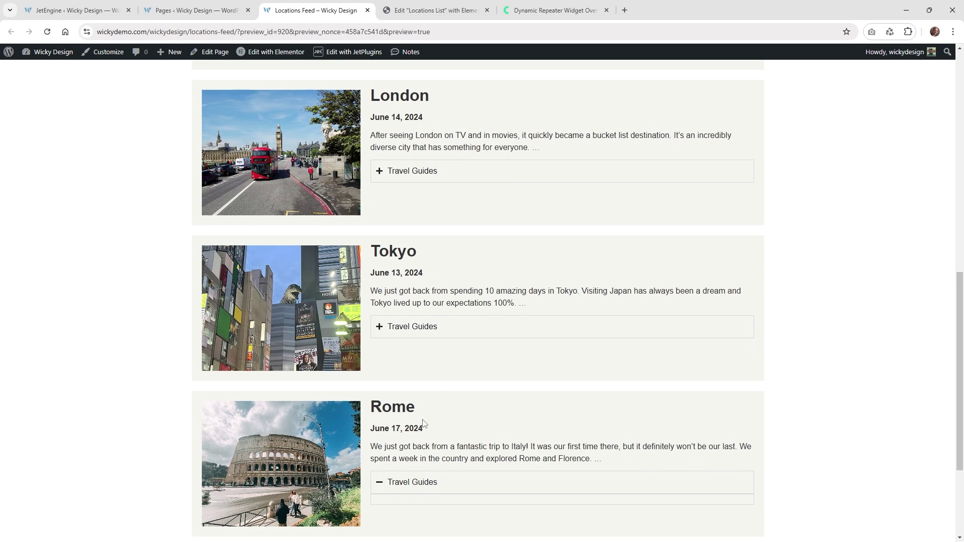
scroll(409, 484, "down", 3)
scroll(415, 348, "up", 10)
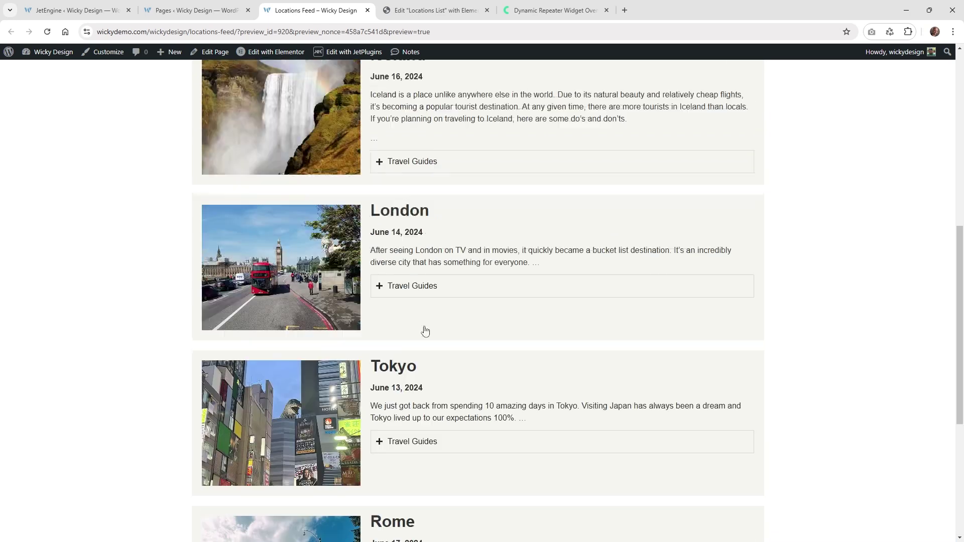
scroll(425, 328, "up", 5)
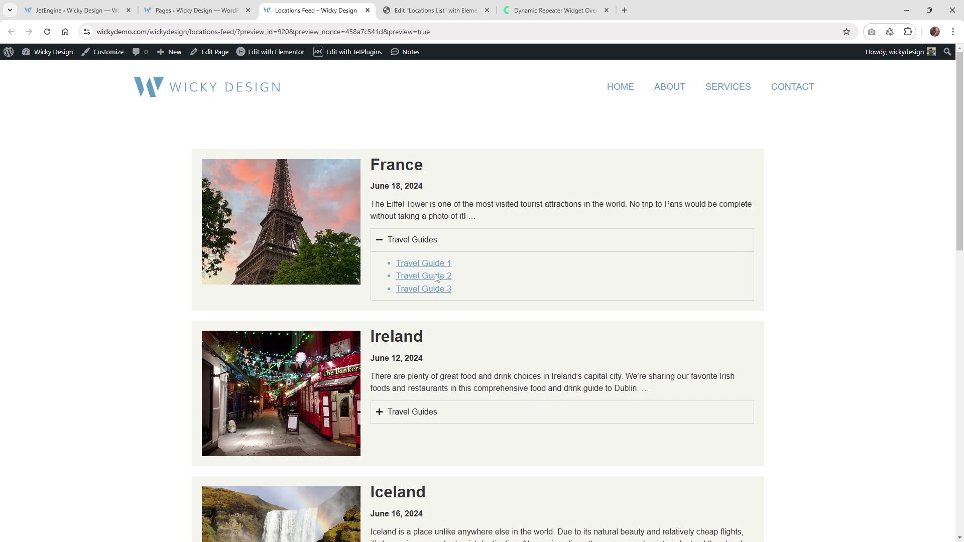
- Switch to the Locations List template and enable Dynamic Visibility on the accordion with the type Show element if condition met
key("ctrl+Tab")
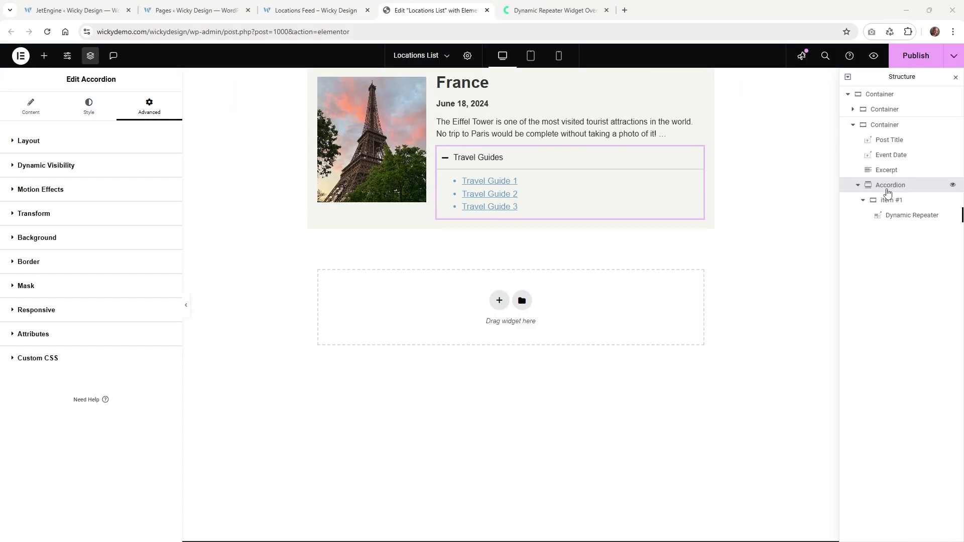
left_click(885, 191)
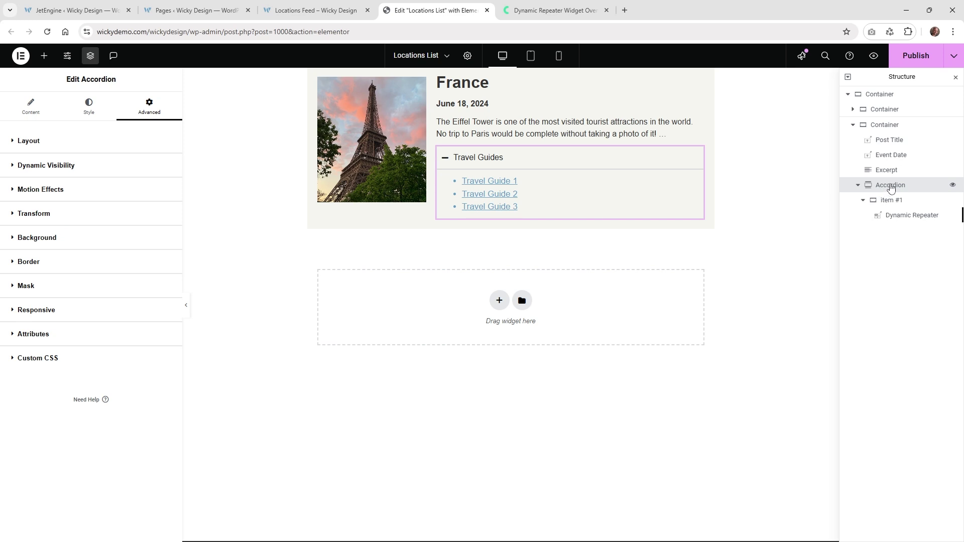
left_click(38, 170)
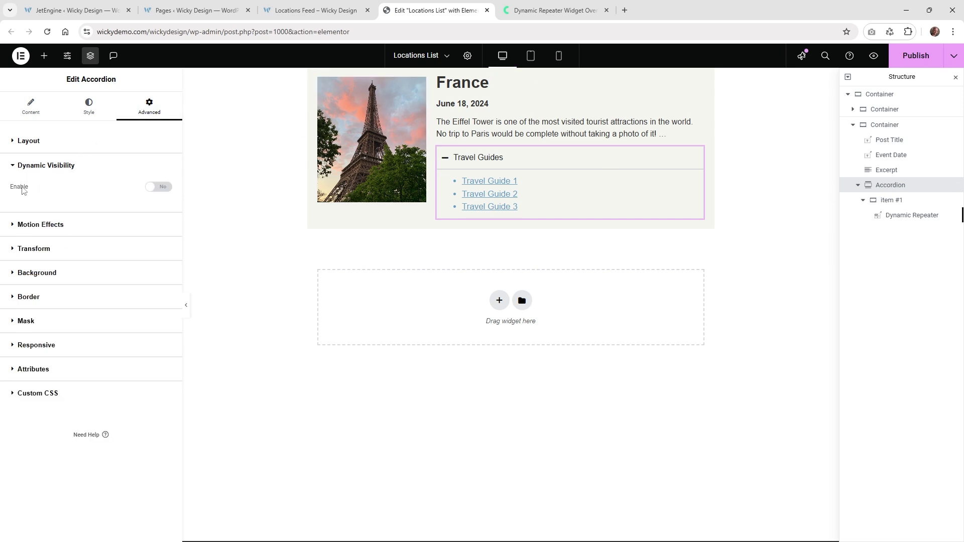
left_click(170, 193)
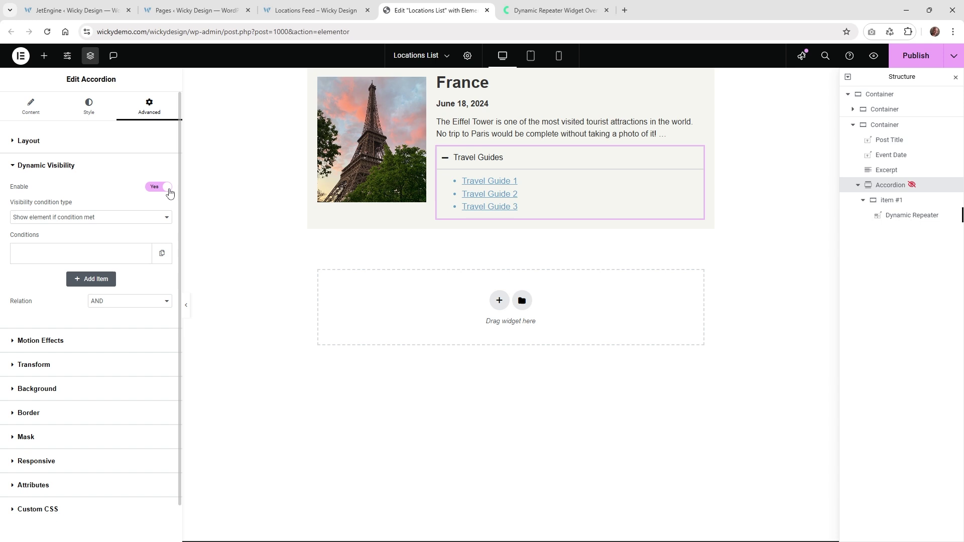
left_click(79, 217)
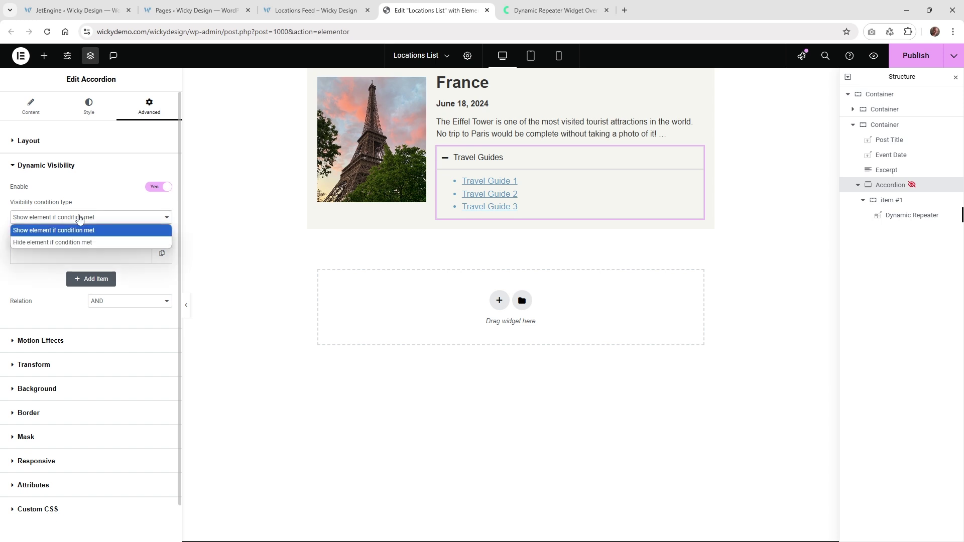
left_click(76, 229)
- Set the accordion's visibility condition to Exists for the field travel_guides
left_click(73, 255)
left_click(57, 290)
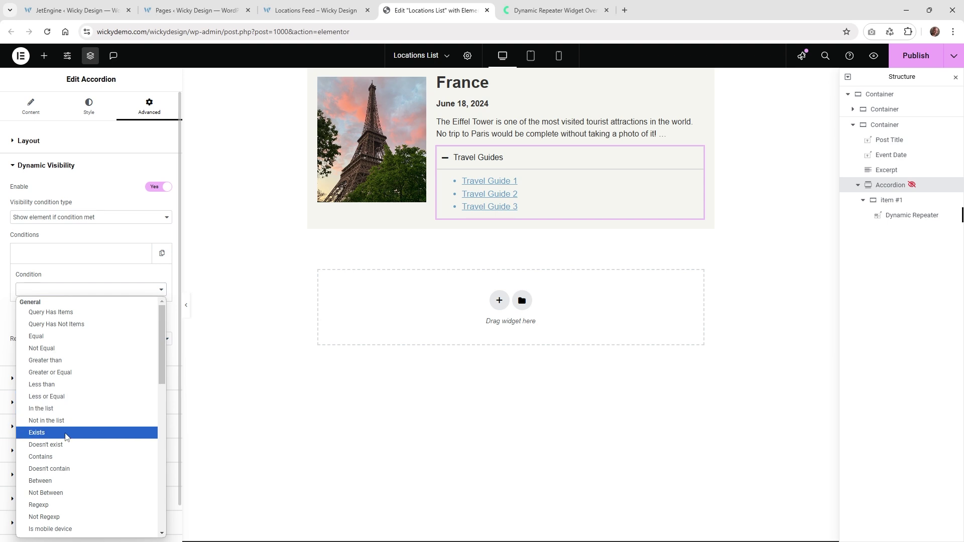
left_click(36, 433)
left_click(64, 319)
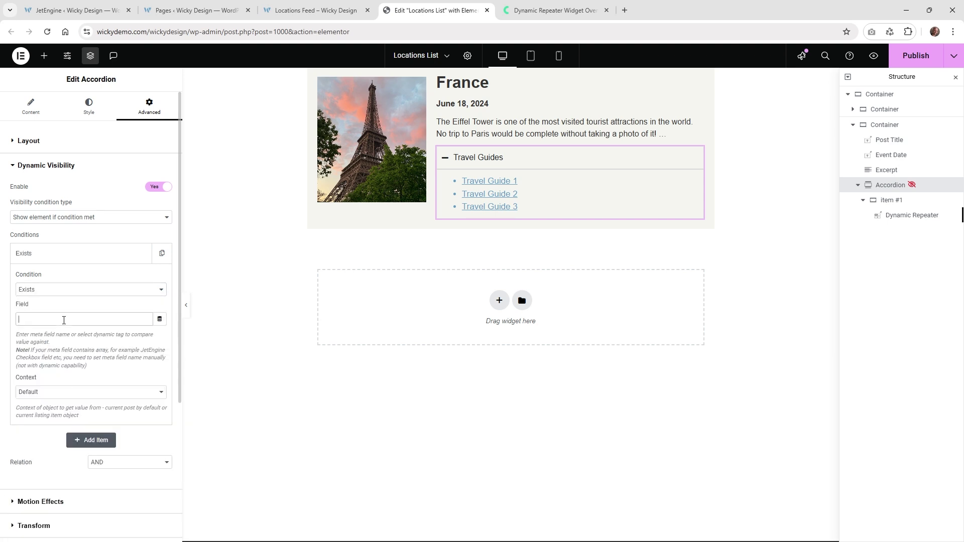
type("travel_guides")
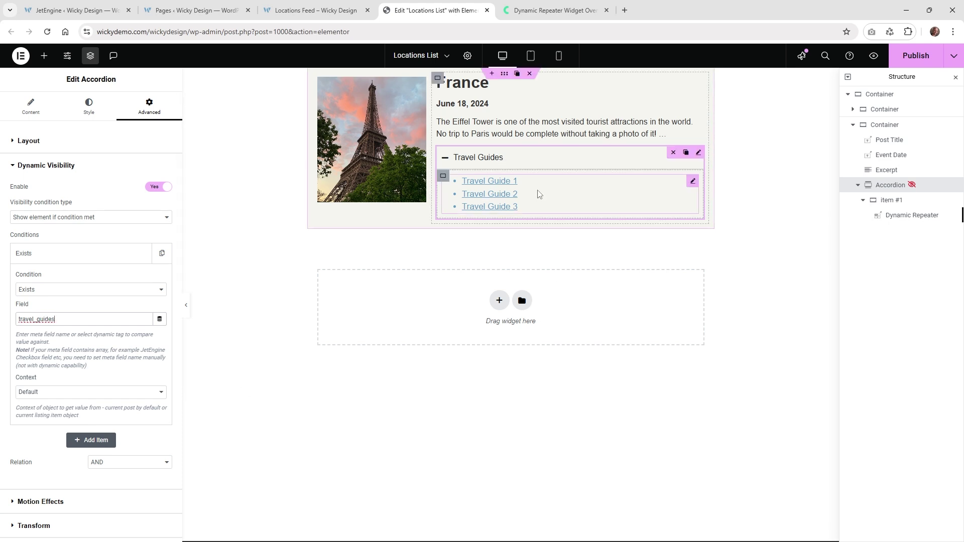
- Look up the Name/ID of the Travel Guides repeater meta field in the JetEngine Locations post type
left_click(102, 6)
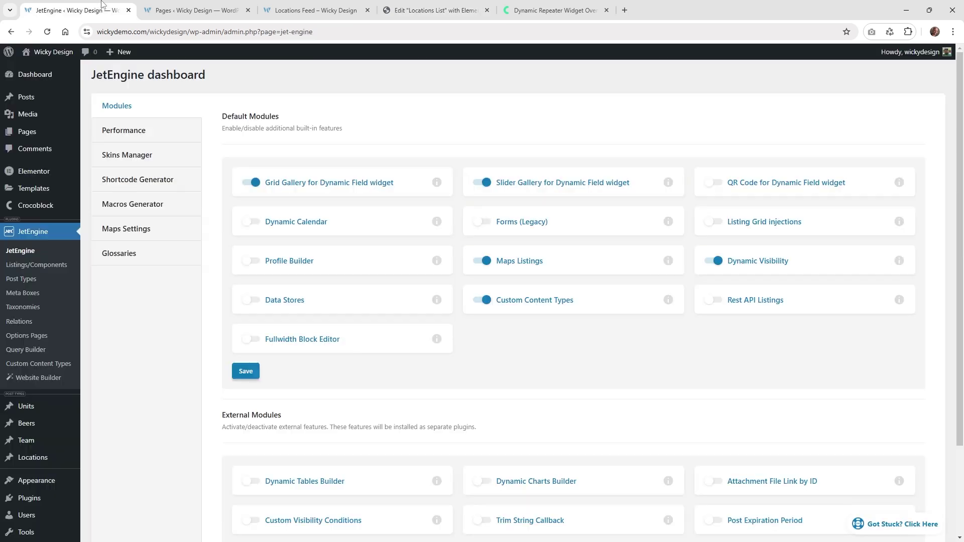
left_click(46, 279)
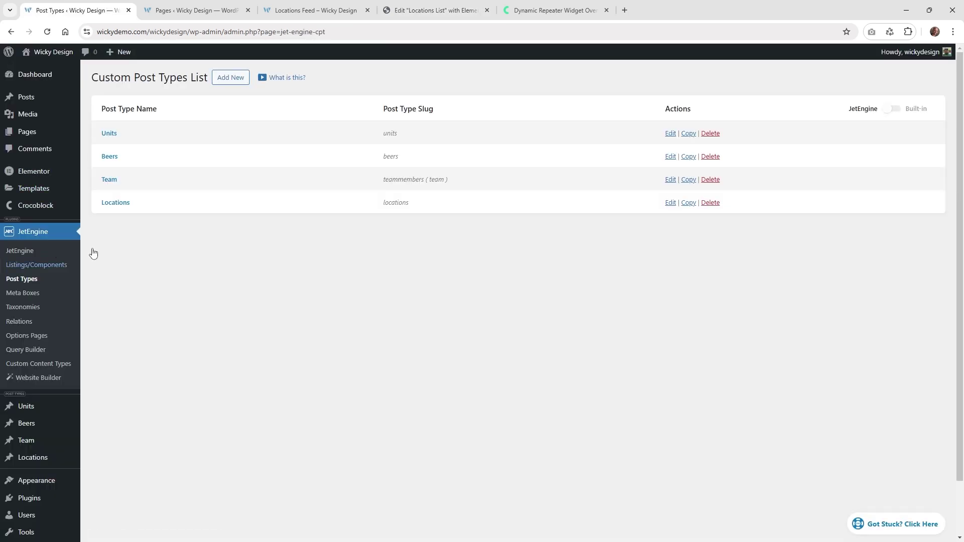
left_click(115, 202)
scroll(179, 316, "down", 2)
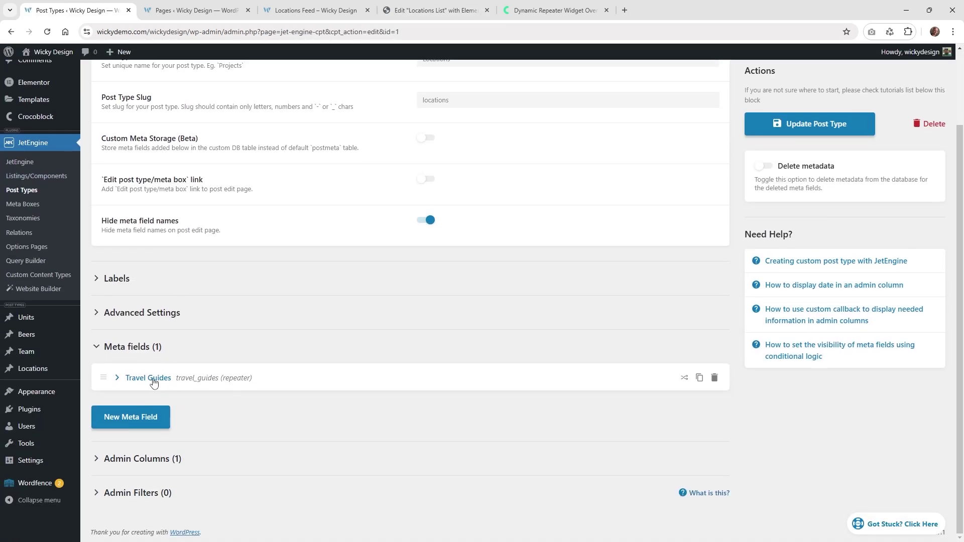
left_click(151, 379)
scroll(236, 322, "down", 2)
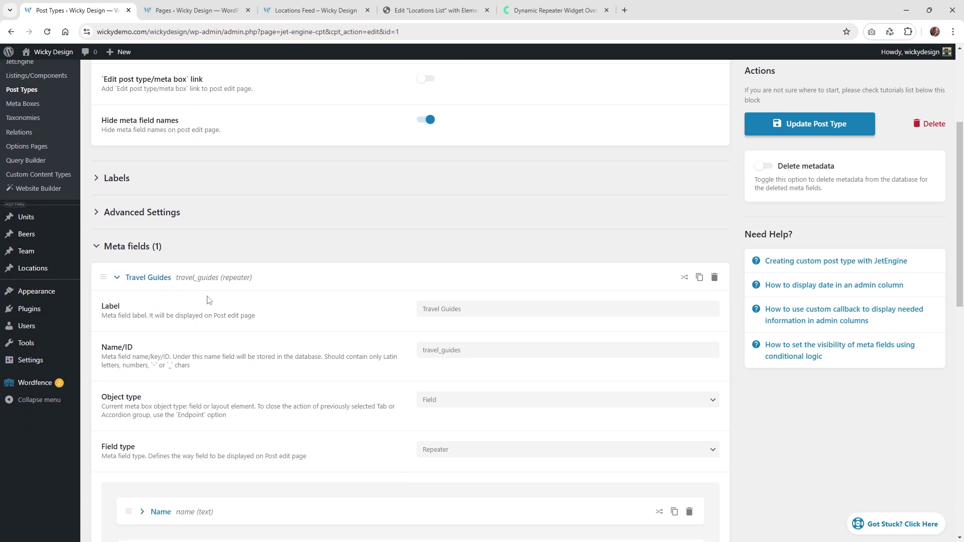
left_click(452, 352)
double_click(451, 351)
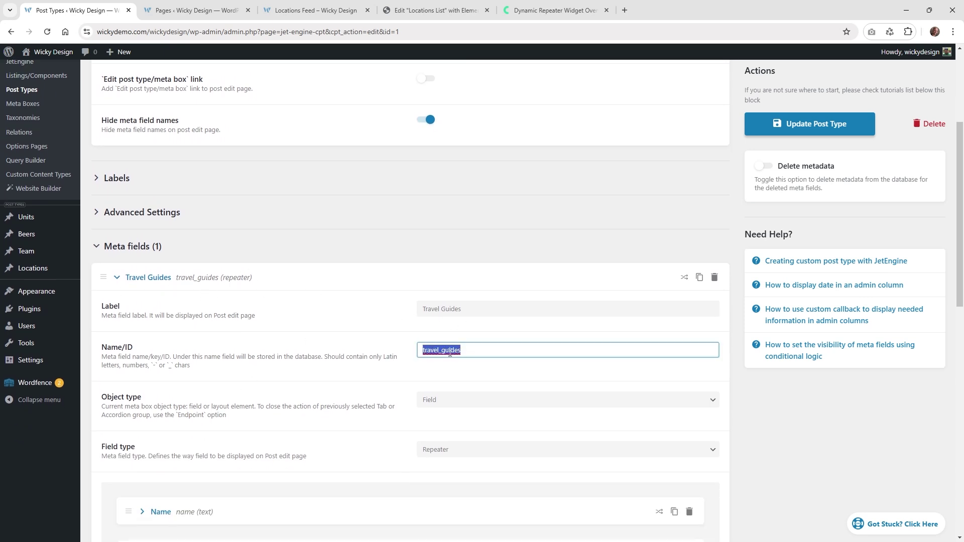
- Publish the Locations List template and check the Travel Guides accordion of each location in the reloaded Locations Feed preview
left_click(436, 10)
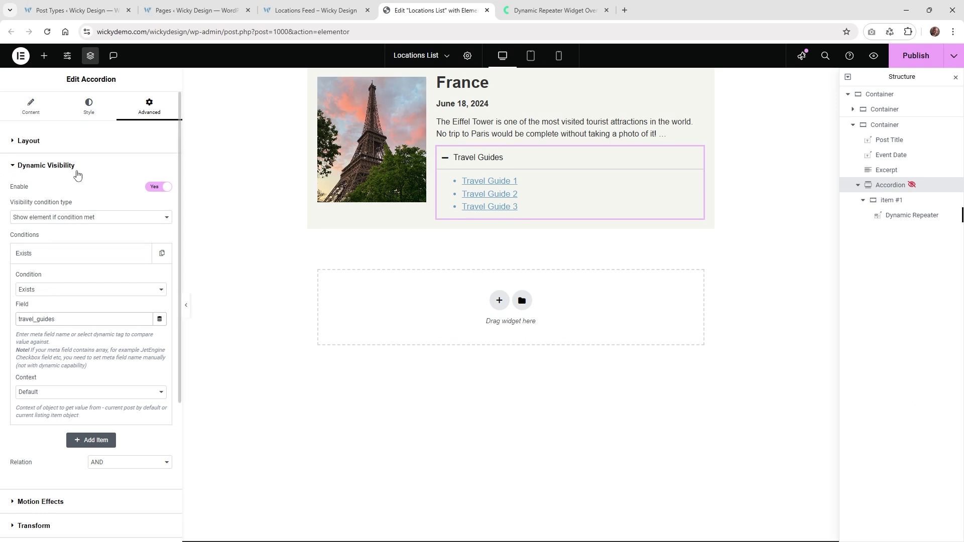
left_click(909, 59)
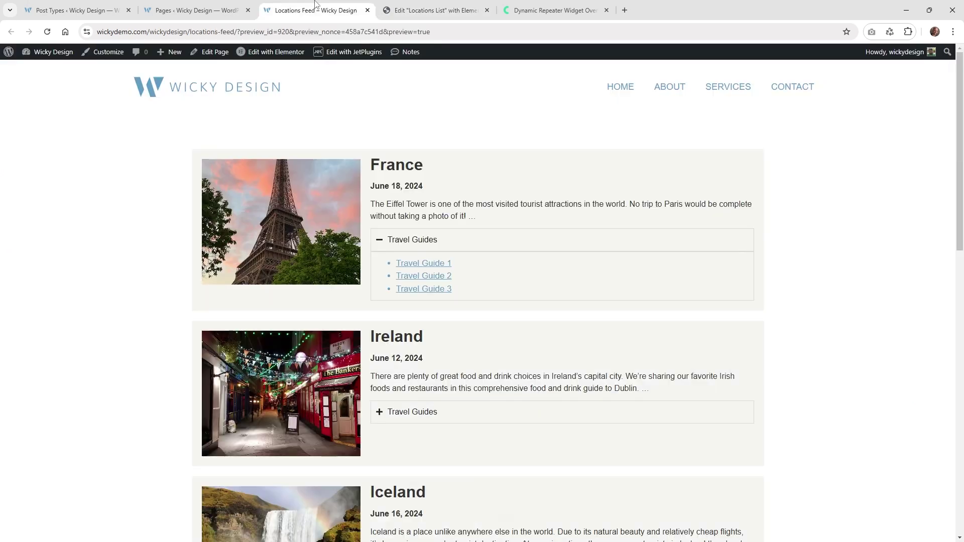
left_click(316, 10)
left_click(47, 31)
scroll(445, 329, "down", 4)
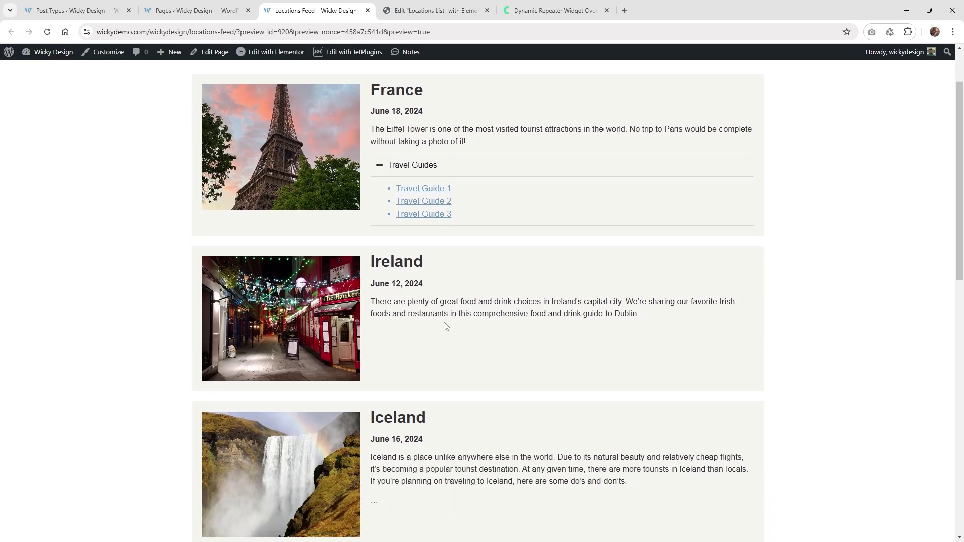
scroll(419, 379, "down", 10)
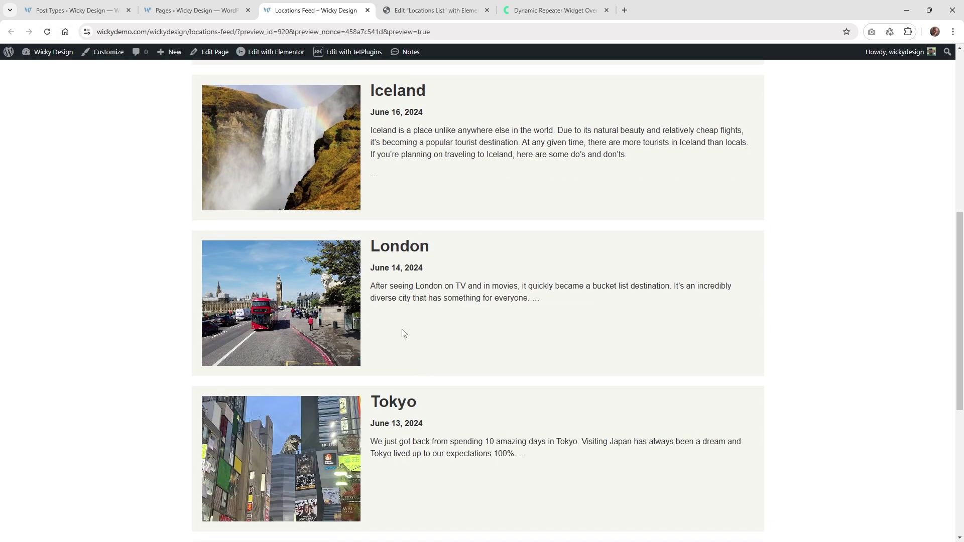
scroll(410, 343, "up", 12)
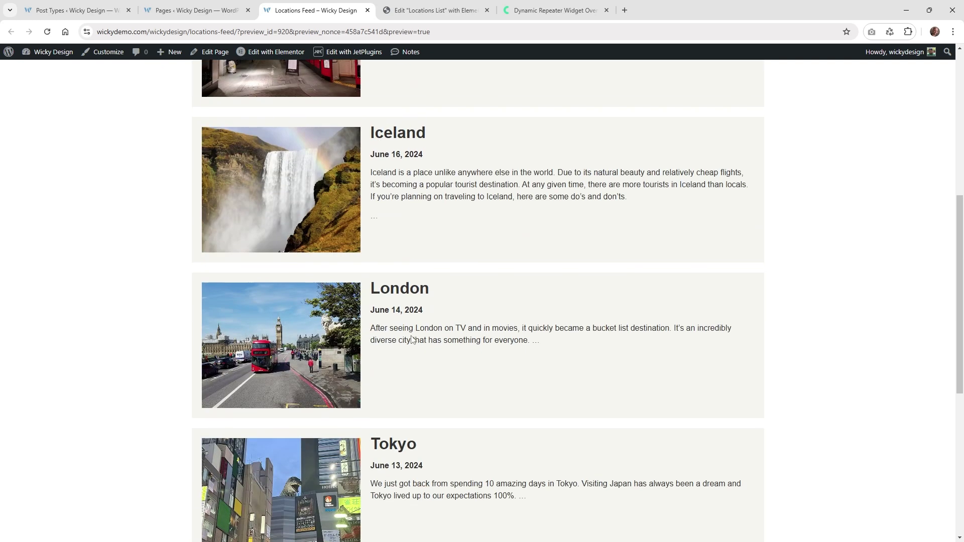
left_click(415, 131)
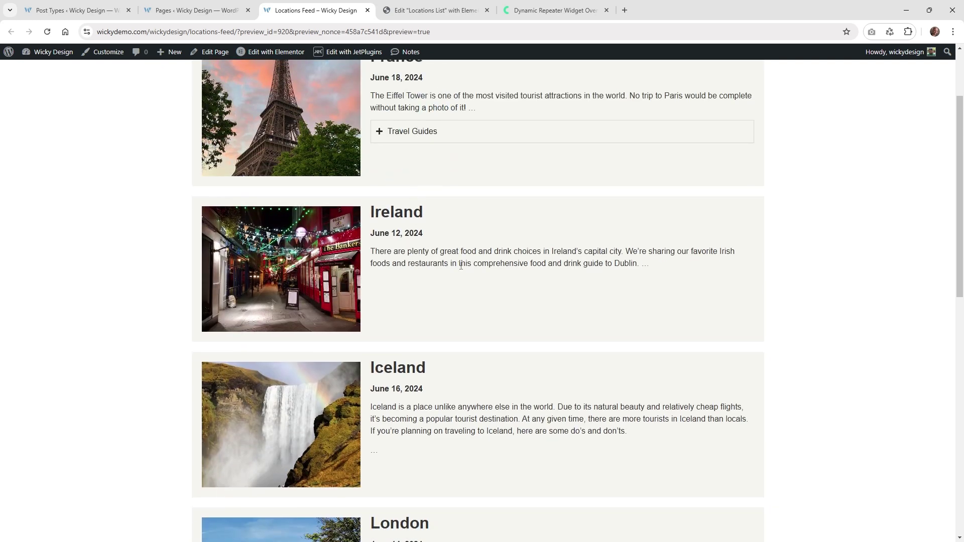
scroll(421, 485, "down", 3)
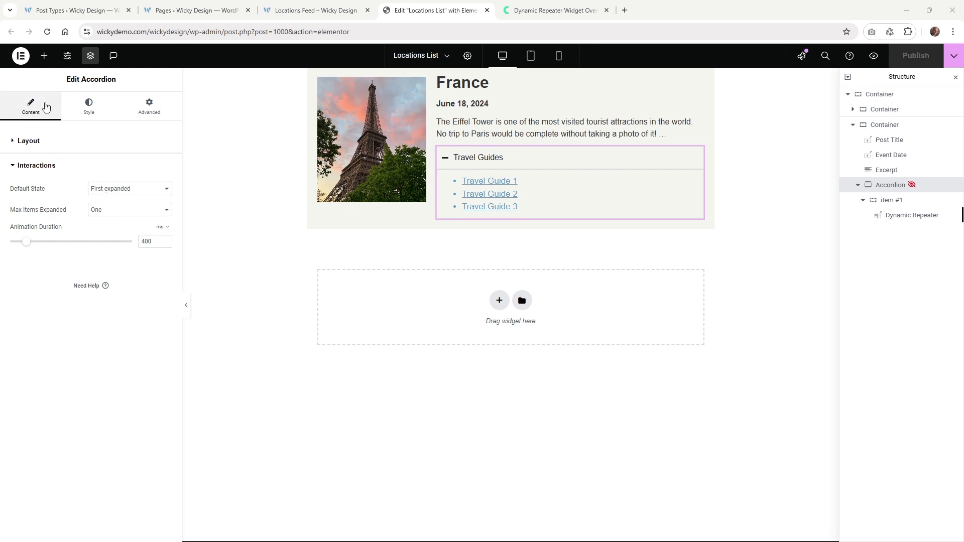
- Try the accordion's default state as All collapsed and restore First expanded
left_click(31, 107)
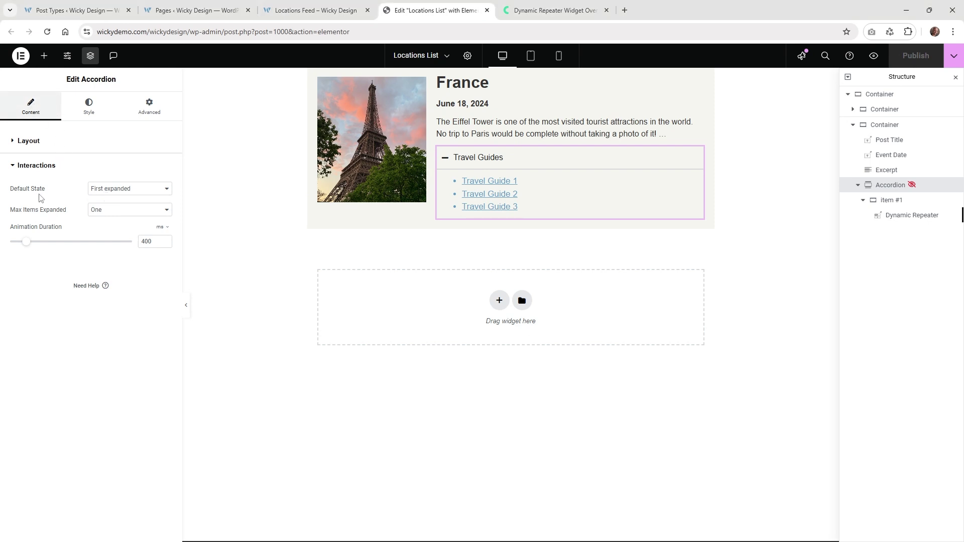
left_click(108, 189)
left_click(107, 214)
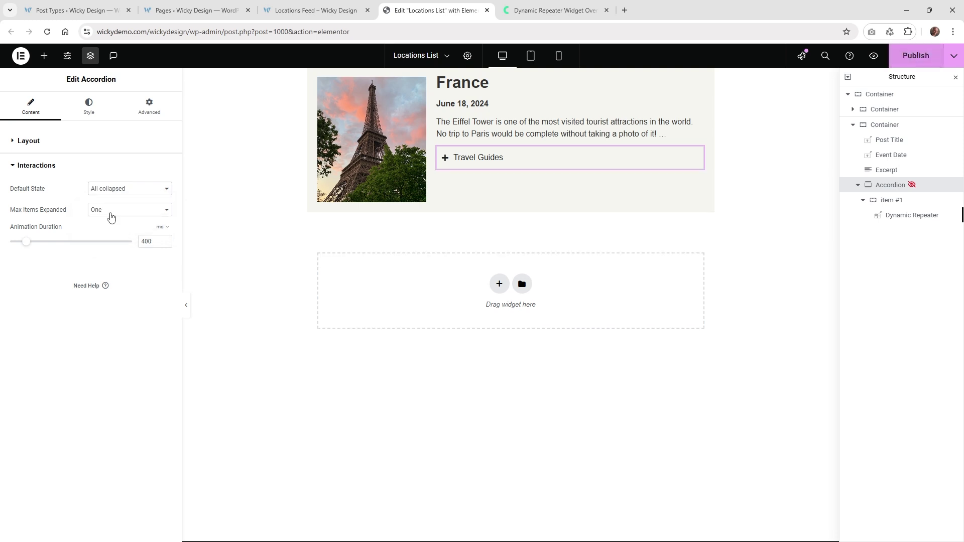
left_click(140, 190)
left_click(141, 202)
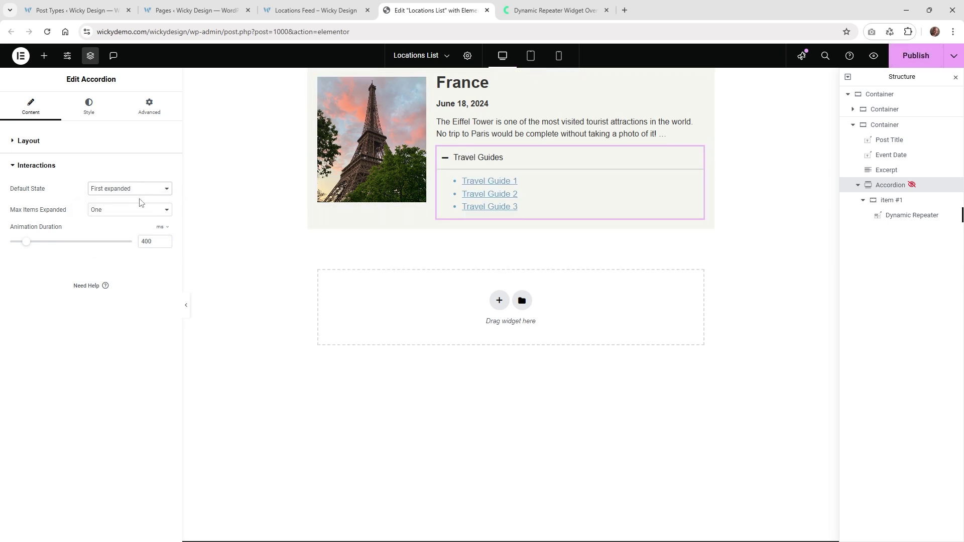
- Set the accordion's default state to All collapsed and publish the template
left_click(131, 210)
left_click(128, 185)
left_click(116, 170)
left_click(125, 189)
left_click(121, 212)
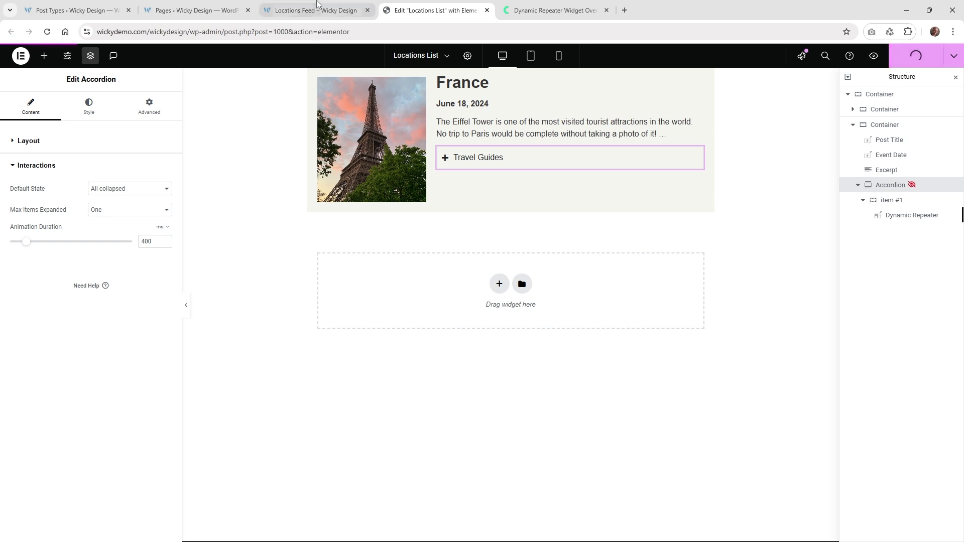
- Check the reloaded Locations Feed preview and open the Ireland location for editing
left_click(82, 10)
scroll(191, 217, "up", 4)
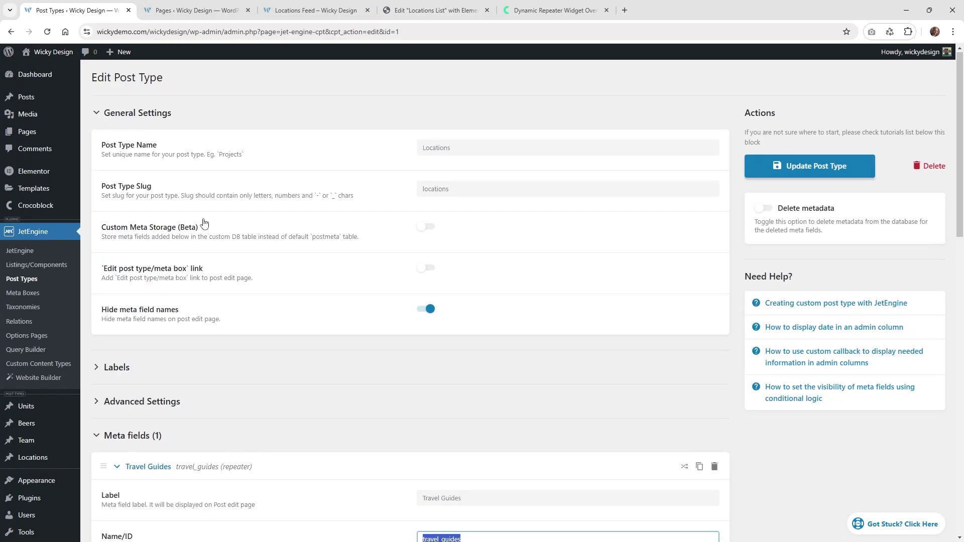
left_click(340, 6)
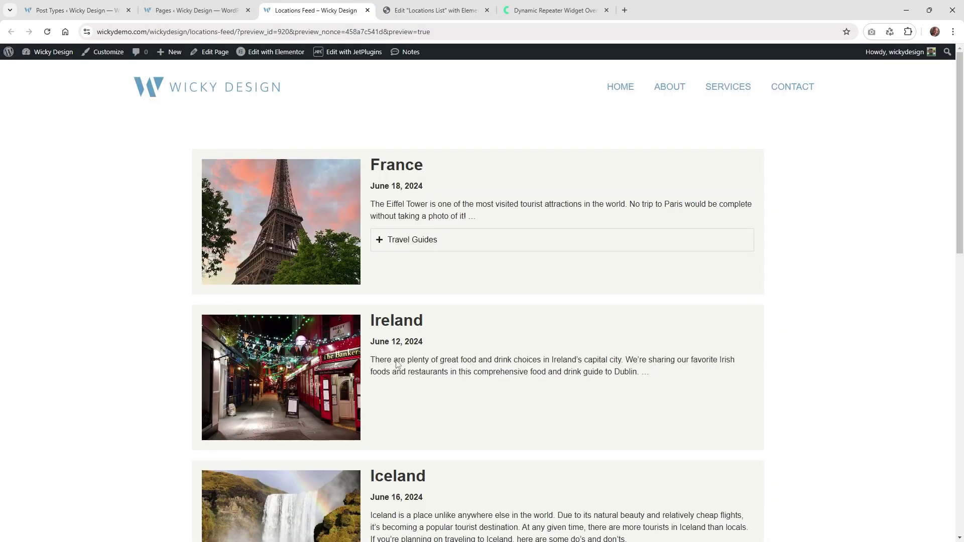
left_click(94, 5)
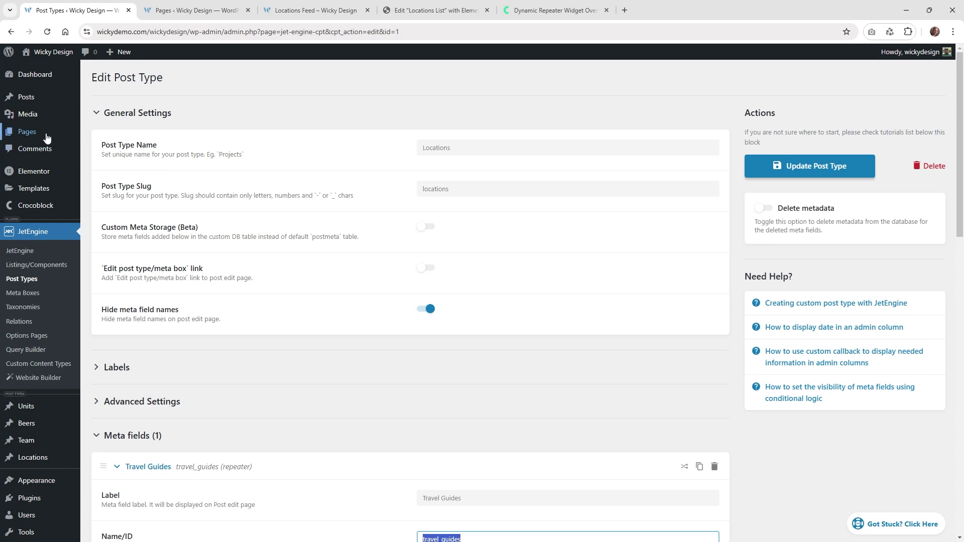
left_click(51, 458)
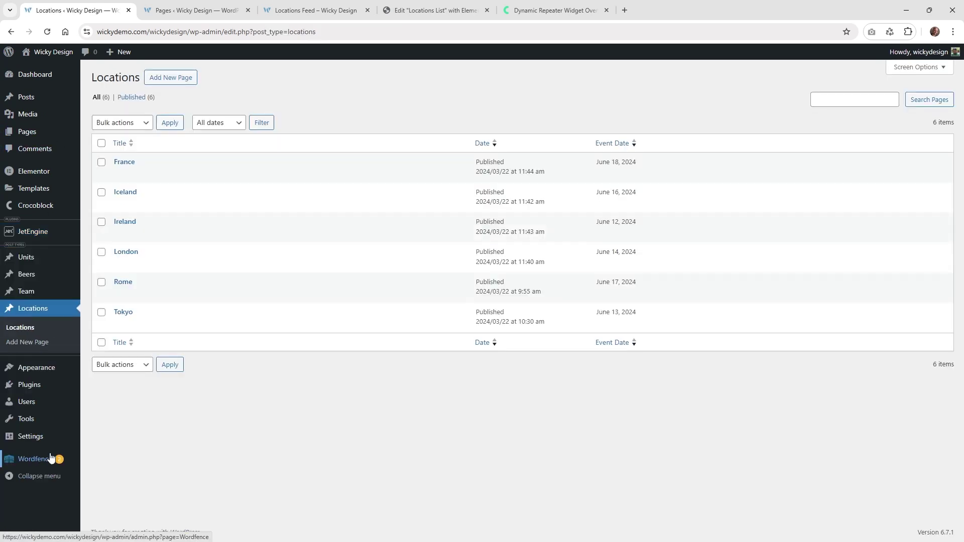
left_click(127, 221)
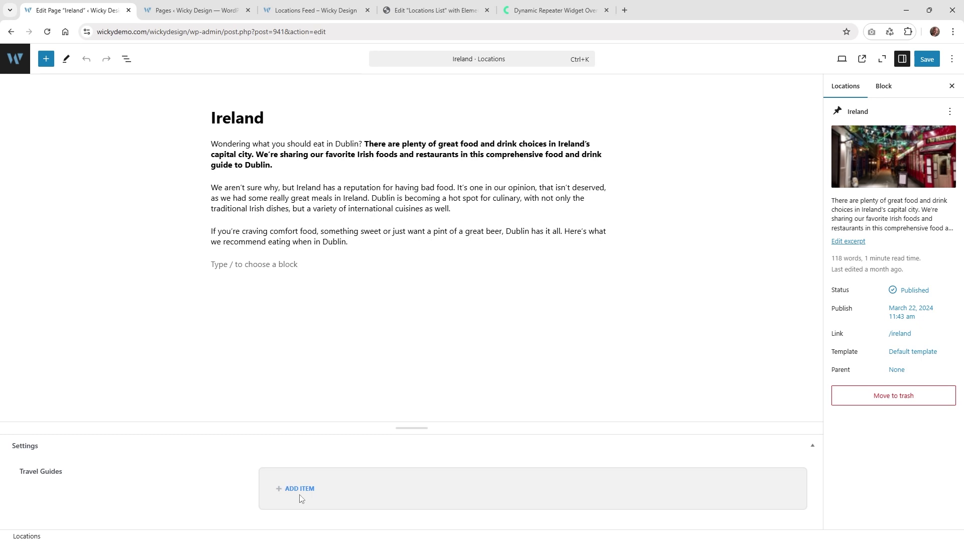
- Add a Travel Guides item named Guide 1 to Ireland with the file travel-guide-1.pdf
left_click(300, 491)
left_click(330, 422)
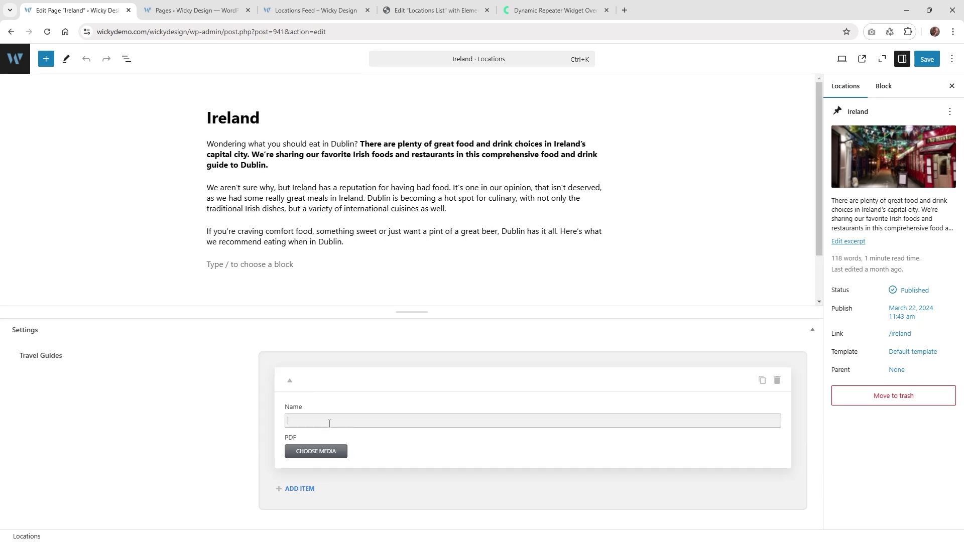
left_click(337, 454)
left_click(225, 186)
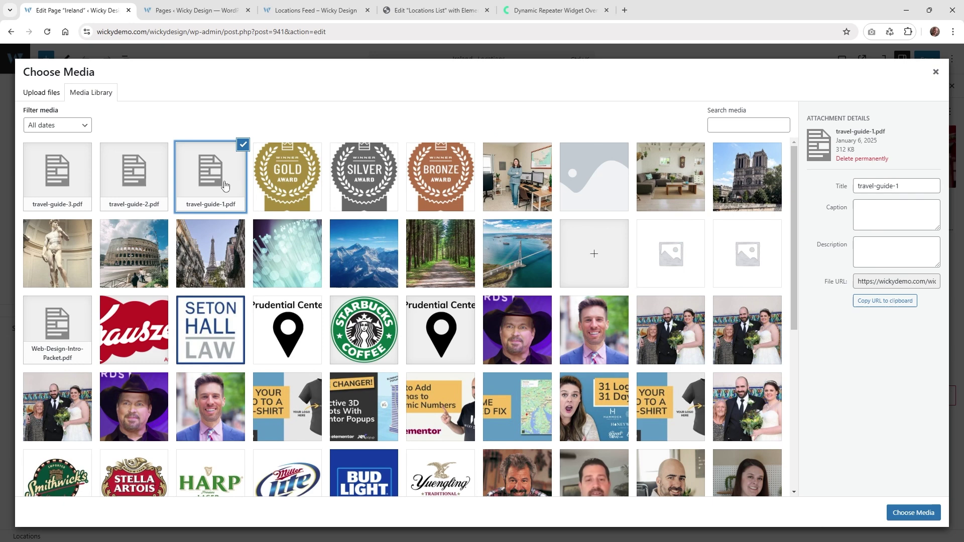
left_click(914, 512)
- Add a second Travel Guides item named Guide 2 to Ireland with the file travel-guide-2.pdf
scroll(332, 477, "down", 1)
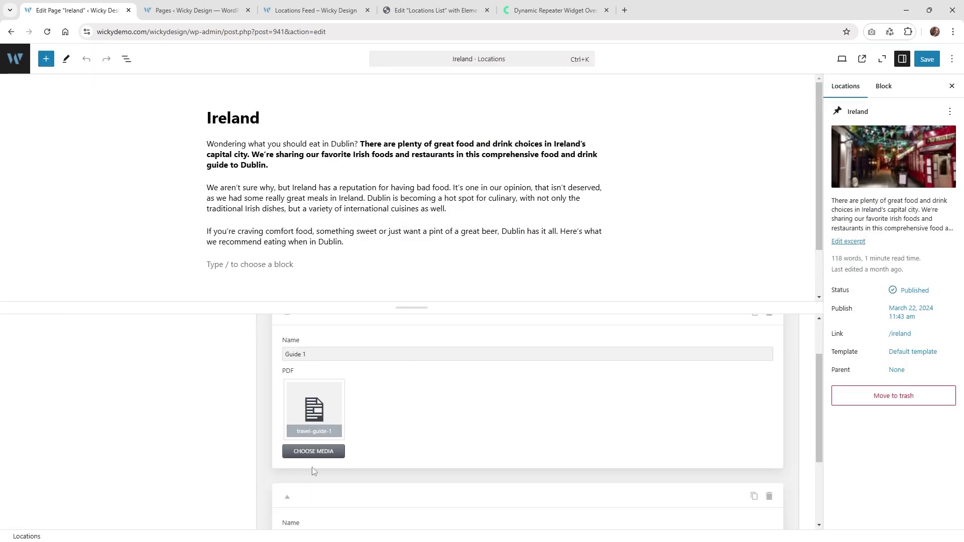
scroll(313, 471, "down", 2)
left_click(314, 420)
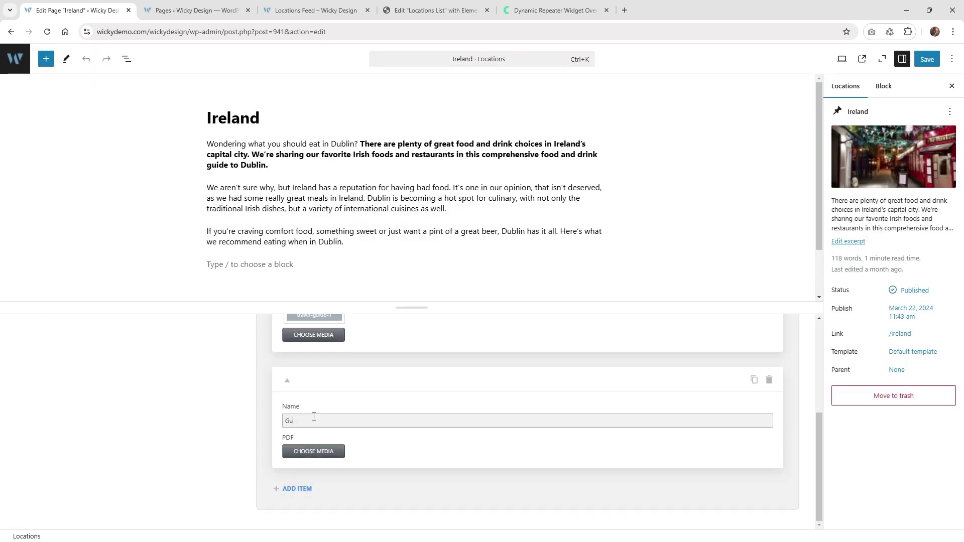
left_click(323, 446)
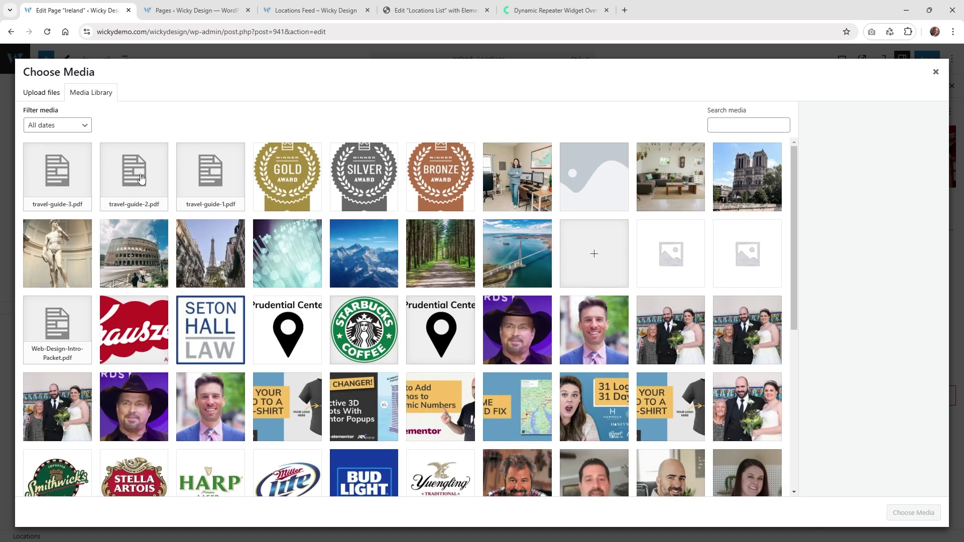
left_click(140, 180)
left_click(921, 509)
scroll(361, 402, "down", 2)
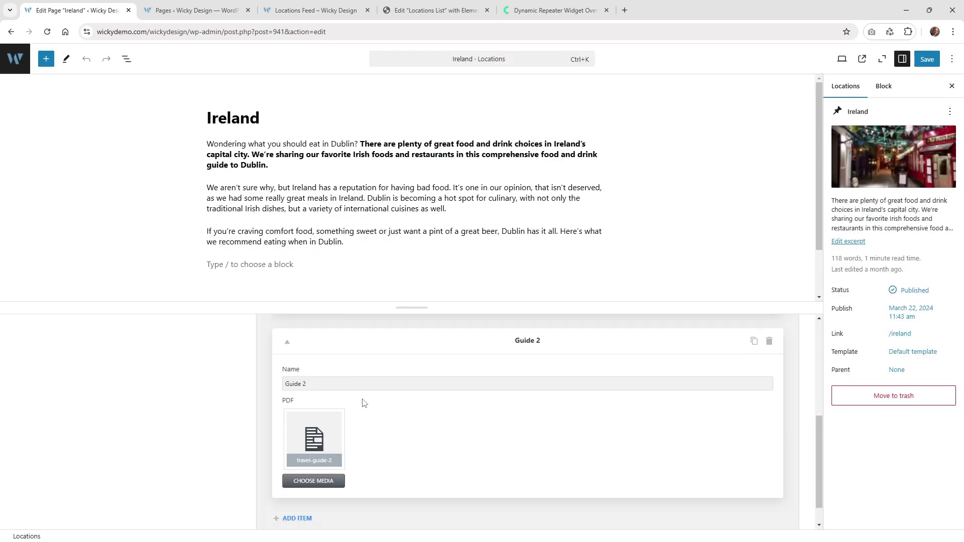
- Save the Ireland location, reload the Locations Feed preview and expand Ireland's Travel Guides accordion
left_click(926, 64)
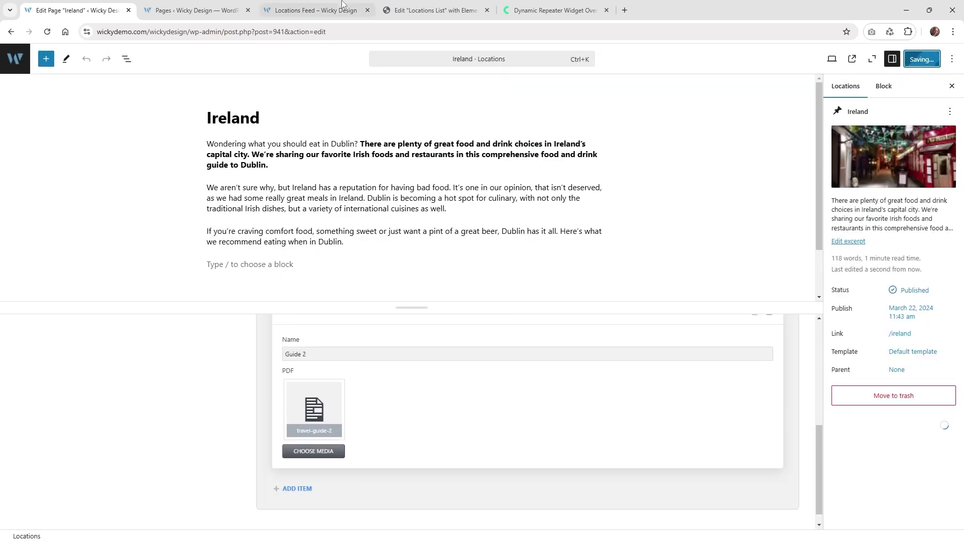
left_click(323, 6)
left_click(47, 32)
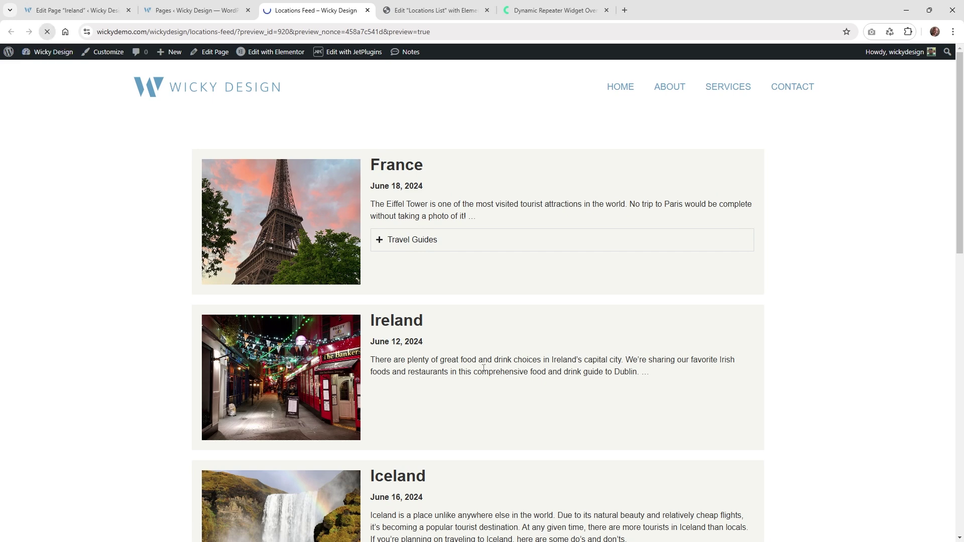
left_click(411, 399)
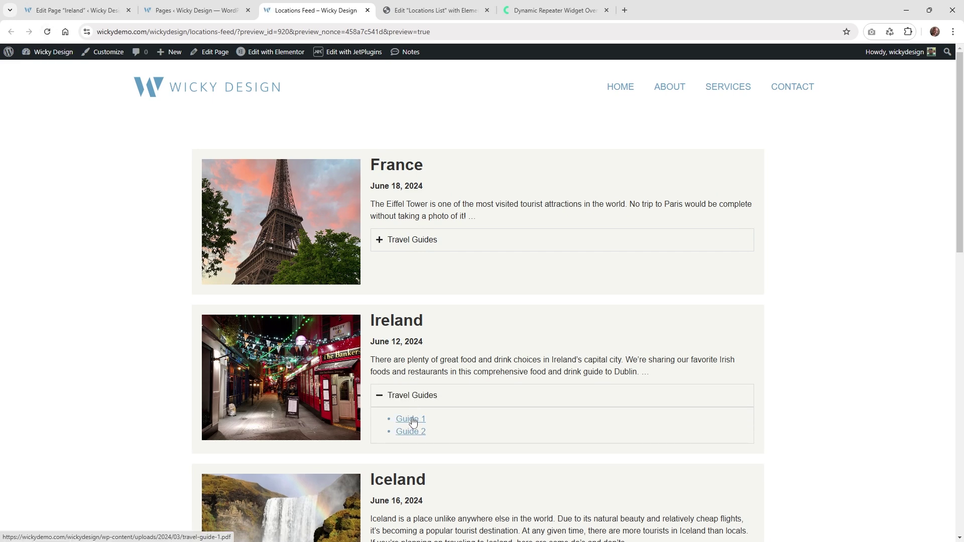
- Expand France's Travel Guides, collapse Ireland's, and compare them with the other locations in the feed
left_click(408, 241)
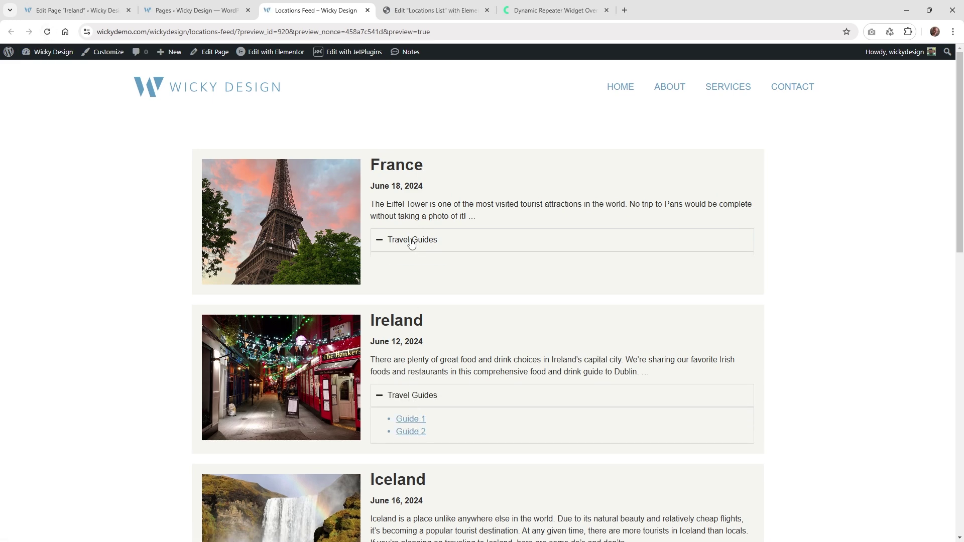
scroll(440, 356, "down", 2)
left_click(421, 317)
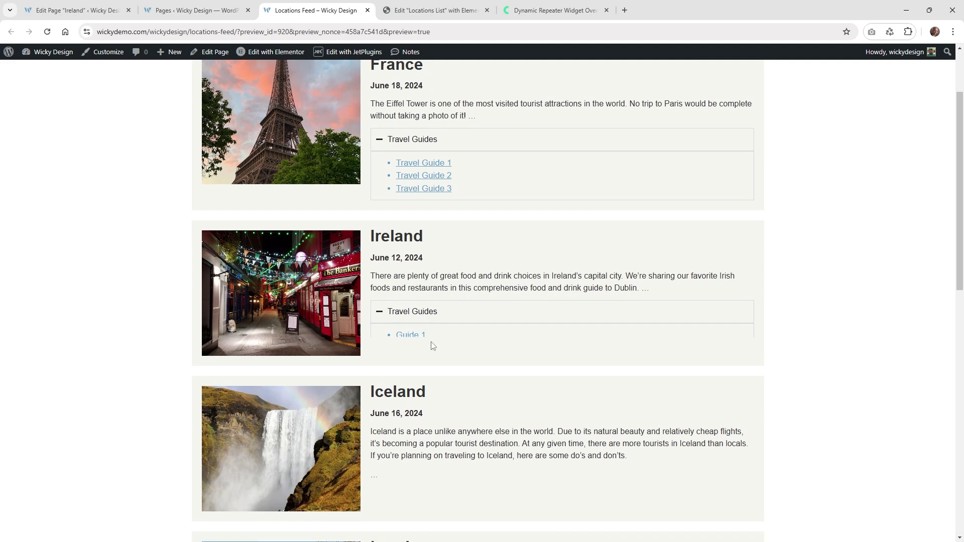
scroll(430, 345, "down", 4)
scroll(402, 367, "up", 3)
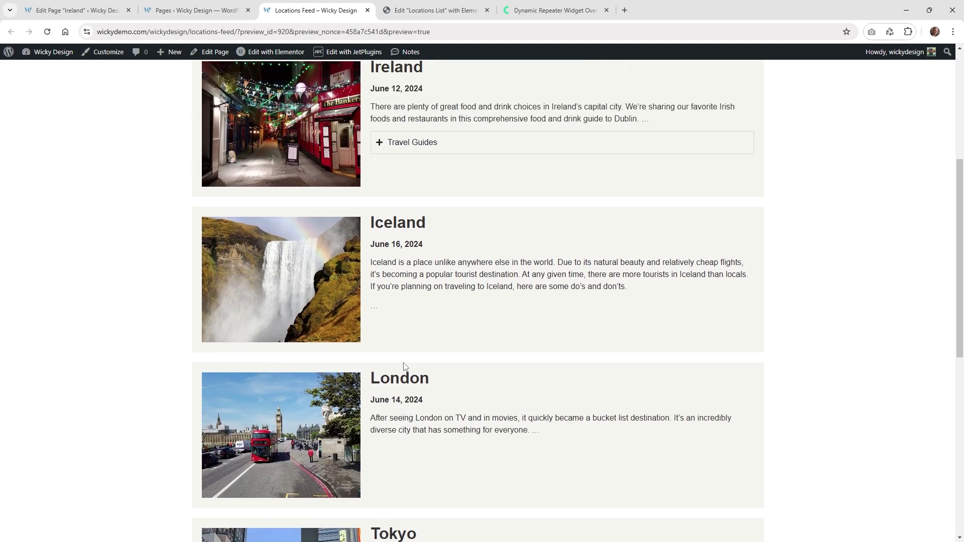
scroll(510, 284, "up", 2)
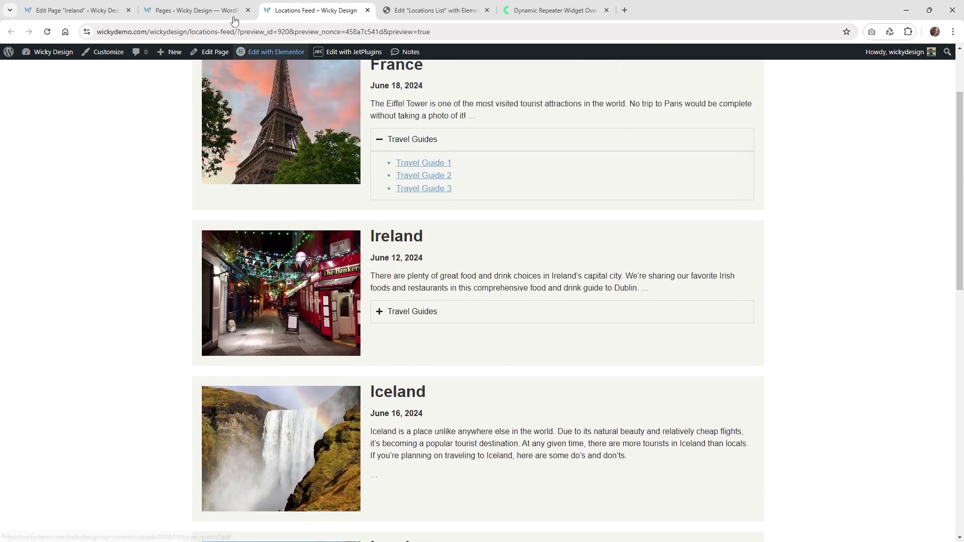
- Collapse Ireland's Travel Guides items, reorder them so Guide 2 comes before Guide 1, and save the location
left_click(48, 4)
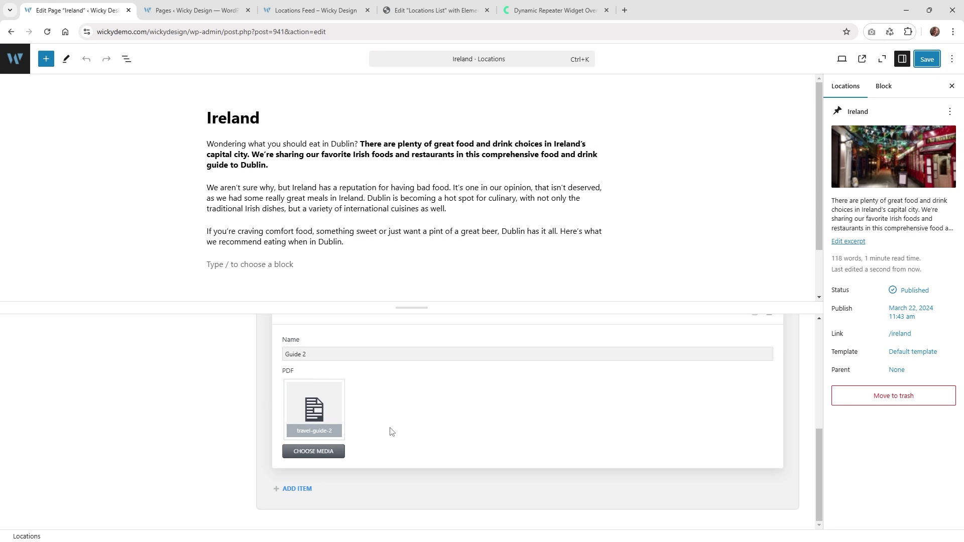
scroll(374, 431, "up", 2)
left_click(287, 467)
scroll(288, 452, "up", 2)
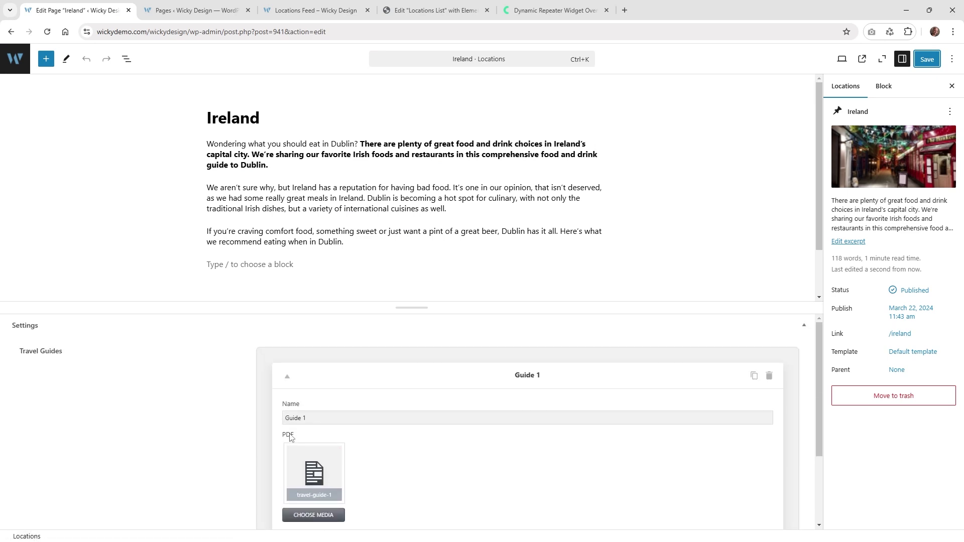
left_click(287, 376)
left_click_drag(389, 454, 399, 430)
left_click_drag(534, 446, 551, 419)
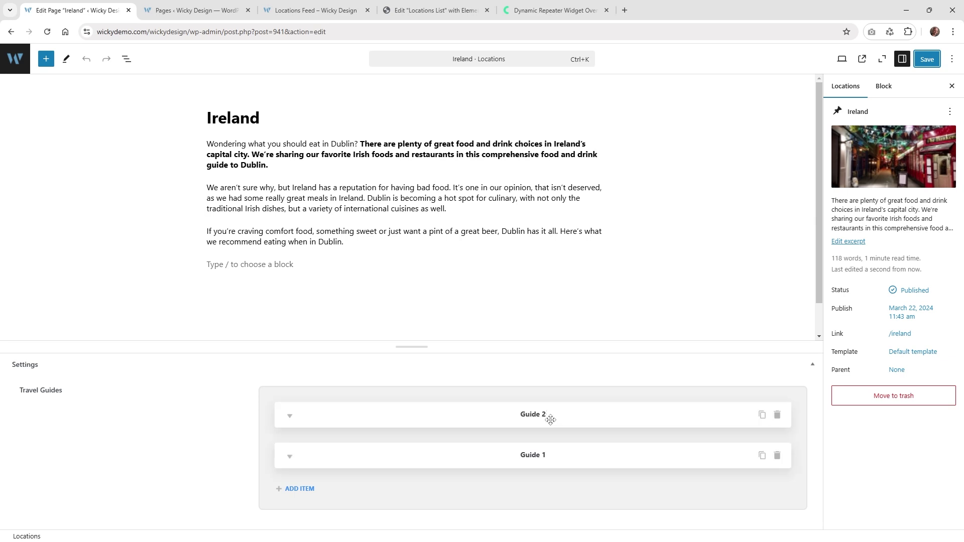
left_click(927, 59)
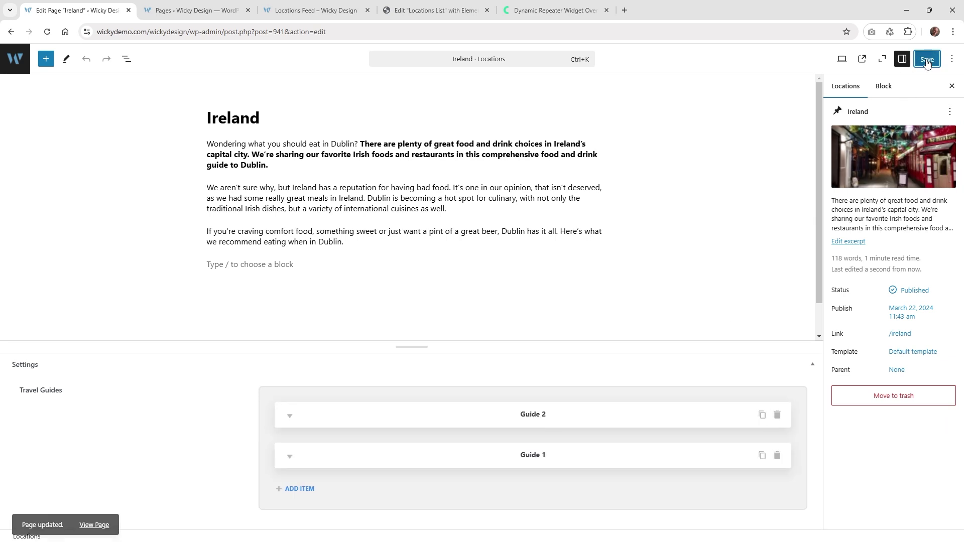
- Reload the Locations Feed preview and check the order of the guides in Ireland's accordion
left_click(329, 6)
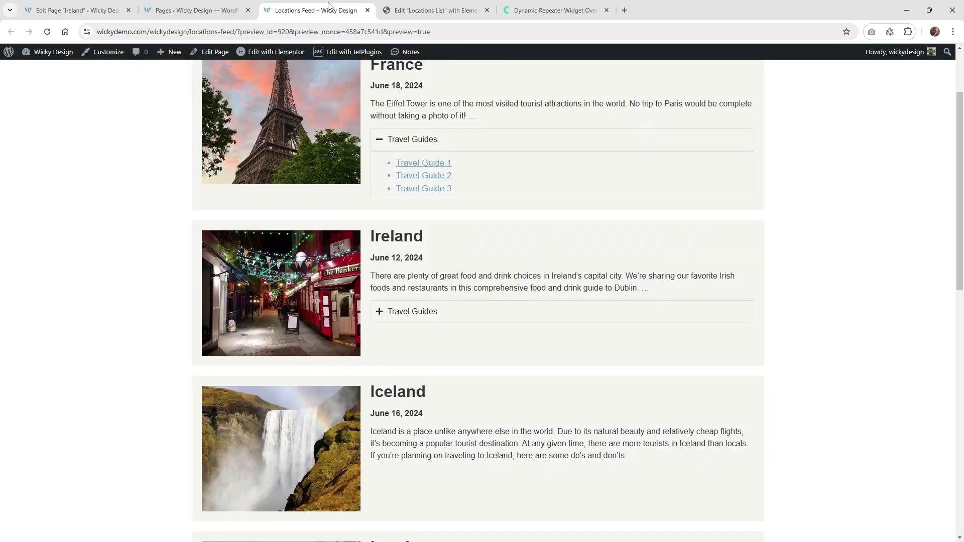
scroll(454, 255, "up", 2)
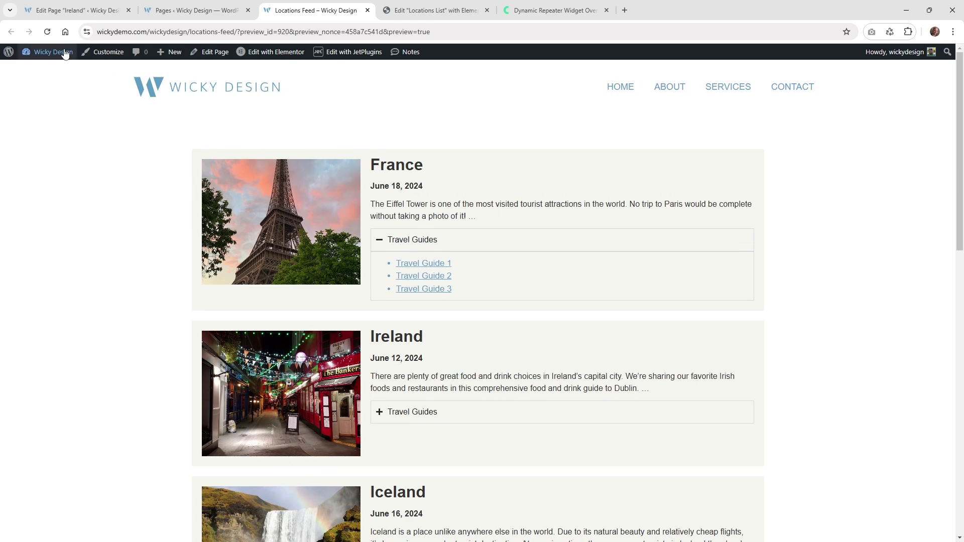
left_click(47, 31)
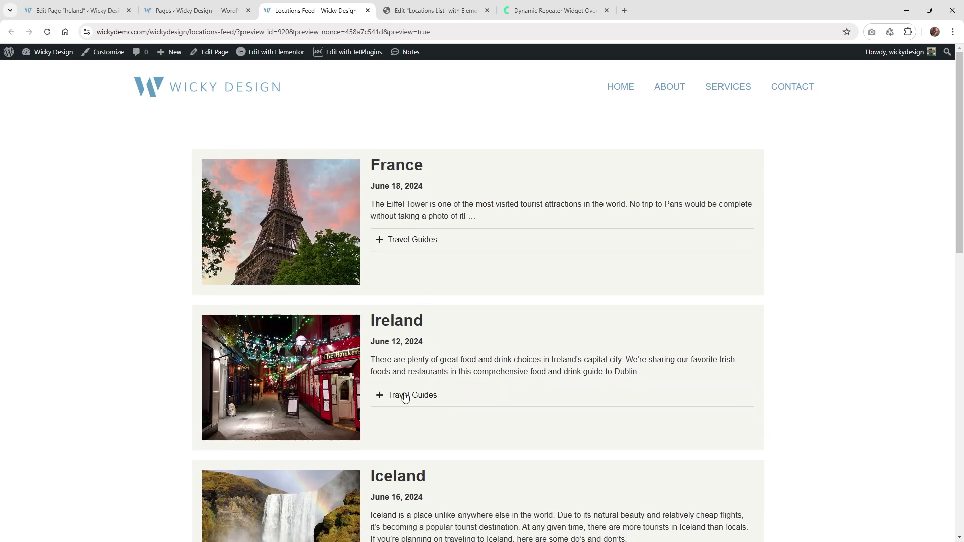
left_click(404, 395)
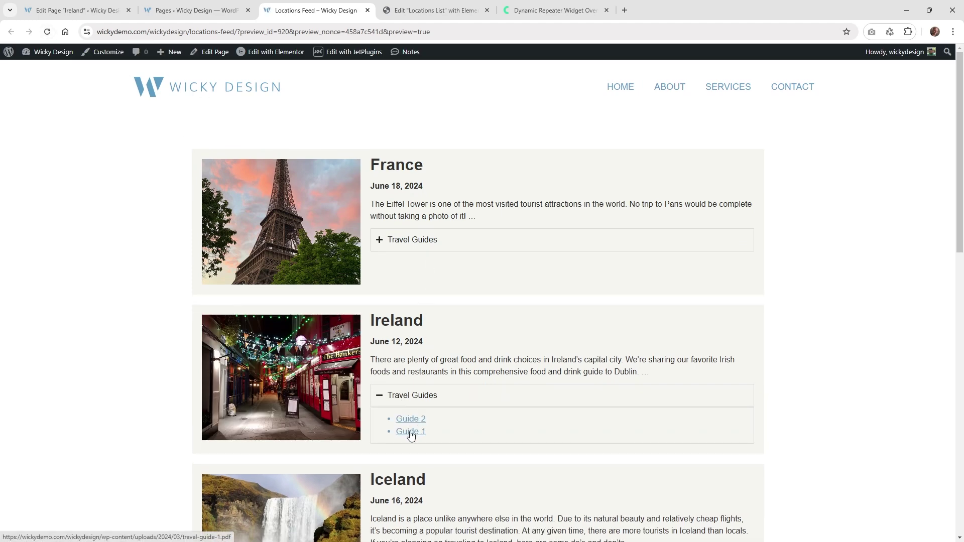